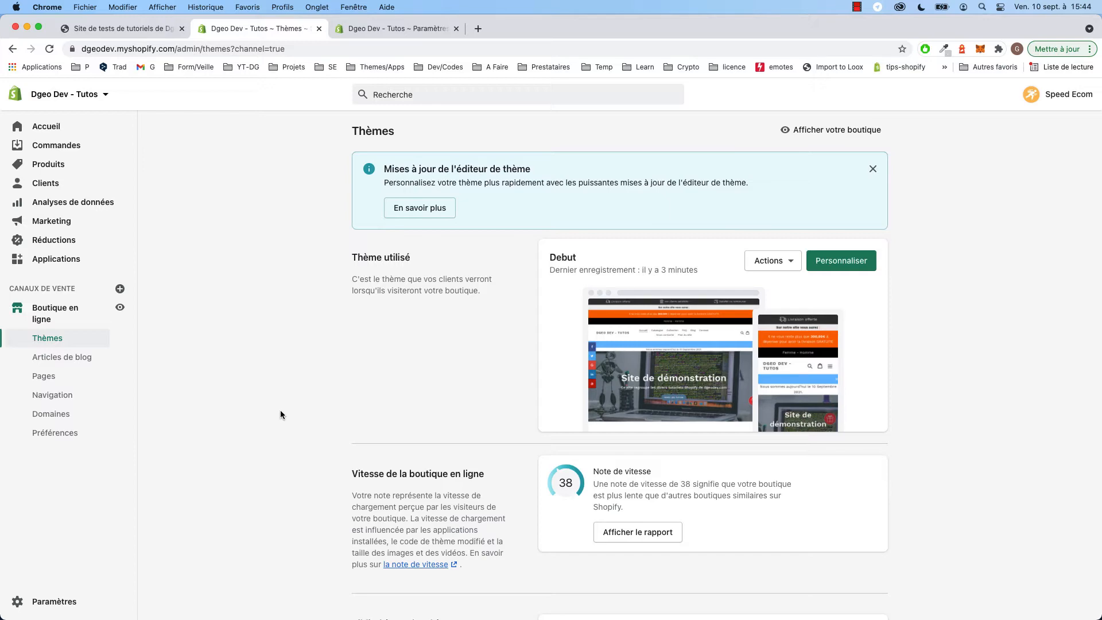
# Step: Search the web for "theme os2 shopify" in a new tab and open the Shopify Partners article introducing Online Store 2.0
pyautogui.click(478, 28)
pyautogui.write('theme ')
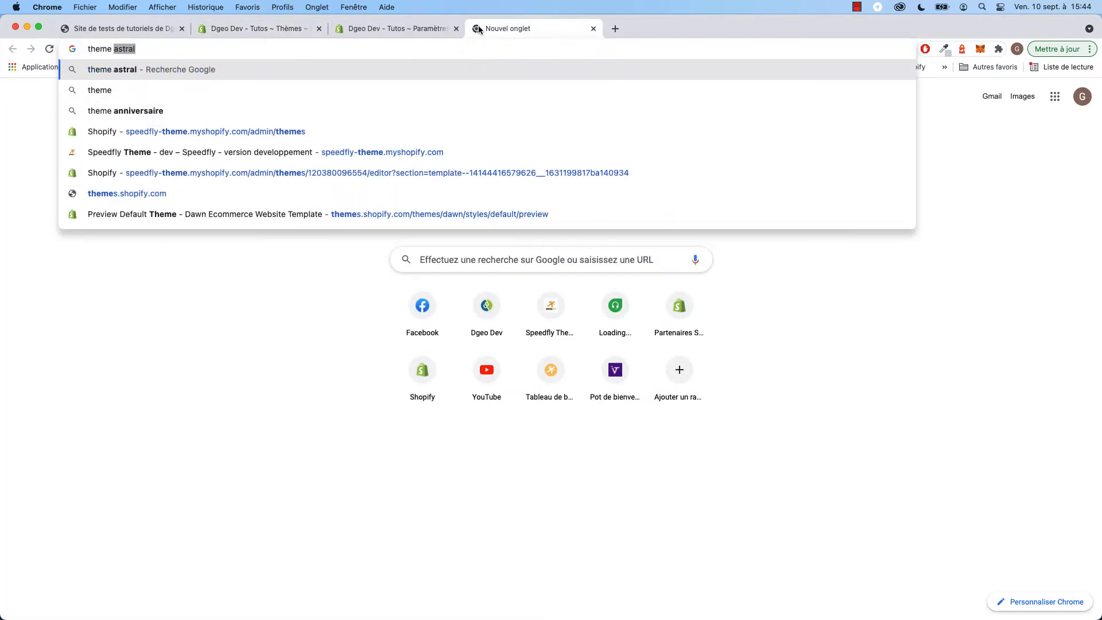
pyautogui.write('os2 shopify')
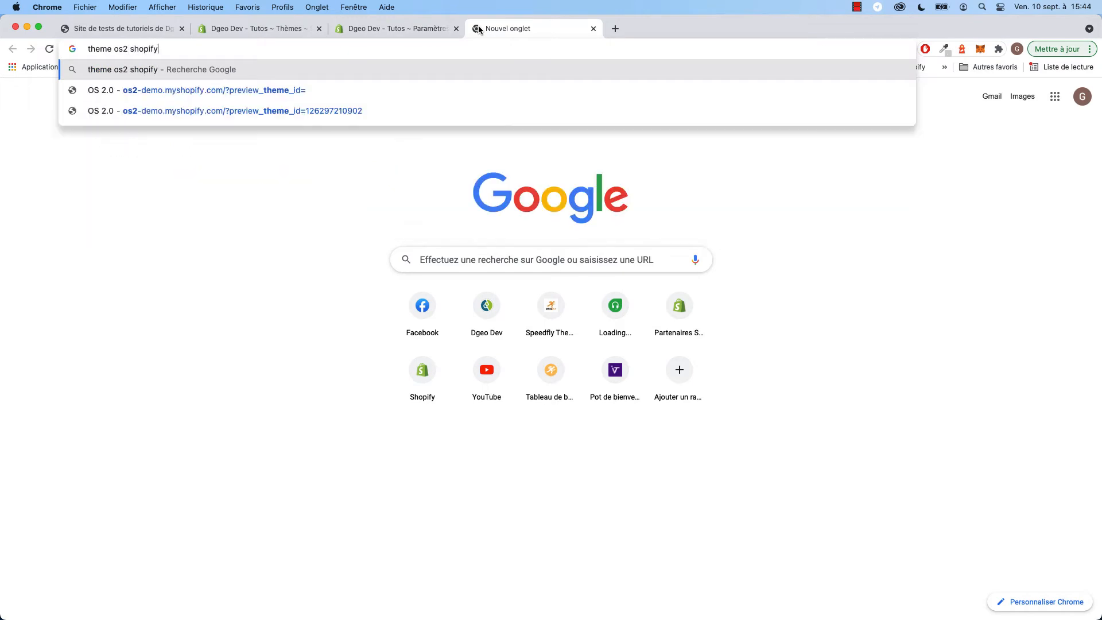
pyautogui.press('Return')
pyautogui.click(308, 542)
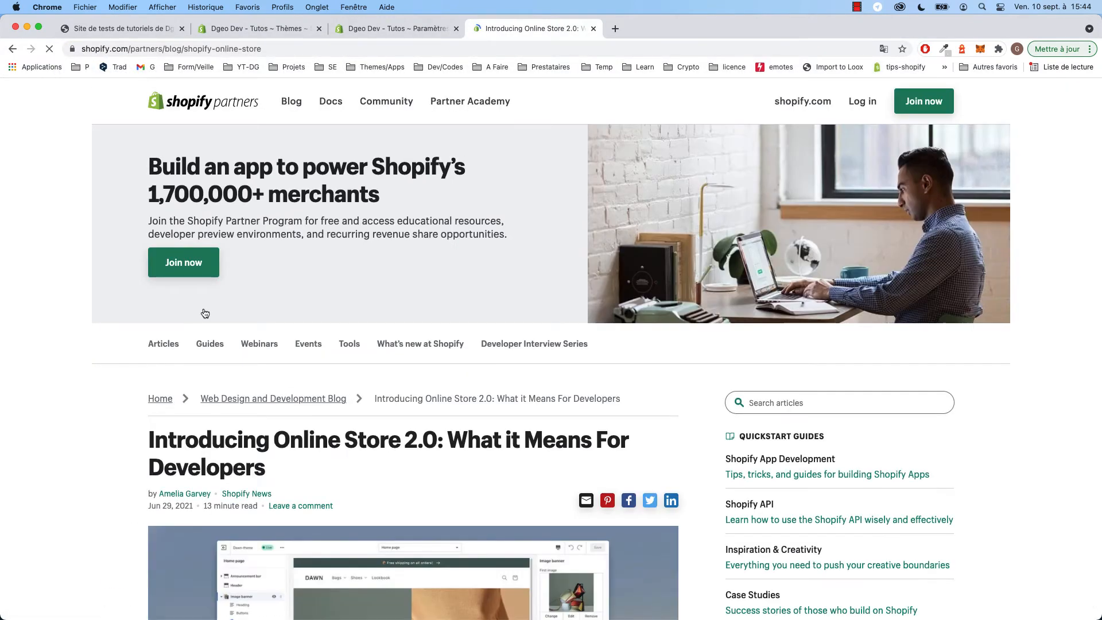
# Step: Skim the Online Store 2.0 article, including its table of contents and the section on upgraded theme architecture
pyautogui.scroll(-10, 177, 339)
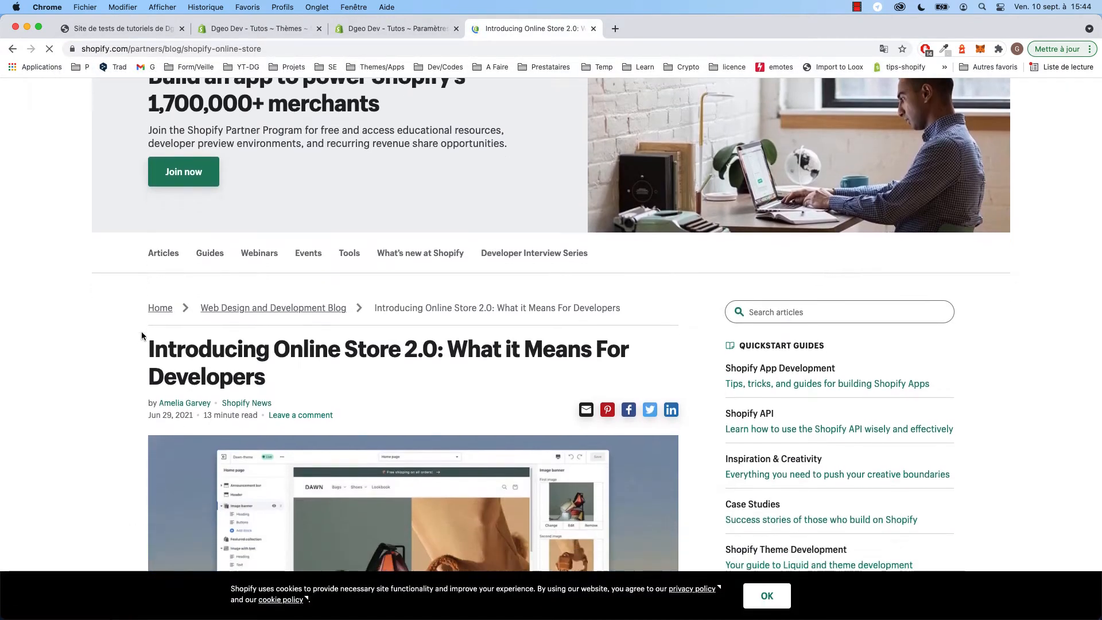
pyautogui.scroll(-6, 141, 336)
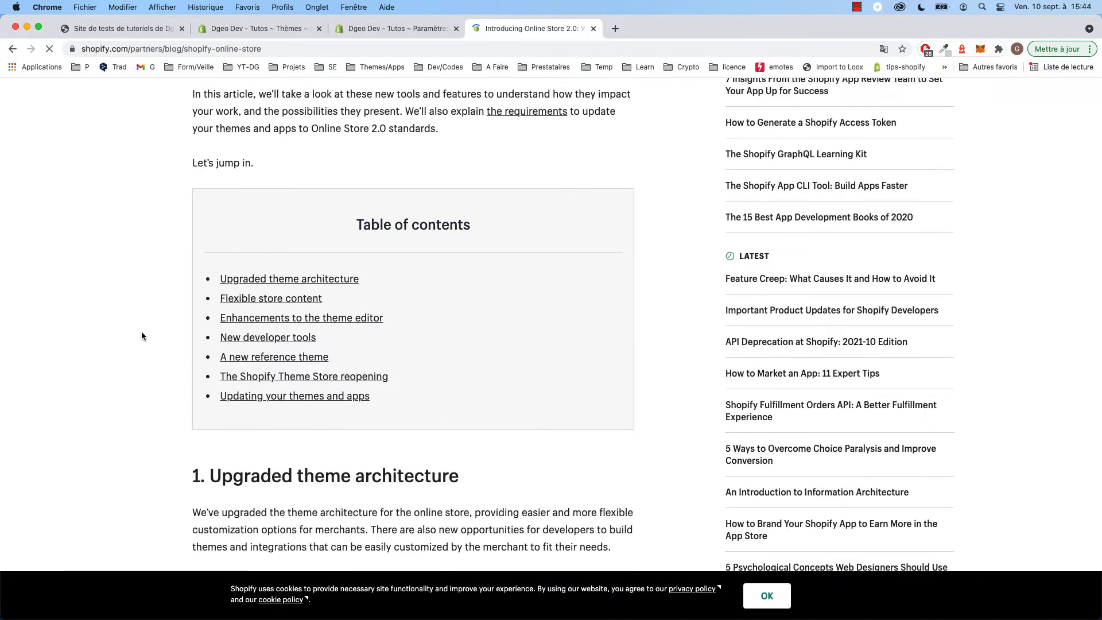
pyautogui.scroll(-2, 254, 310)
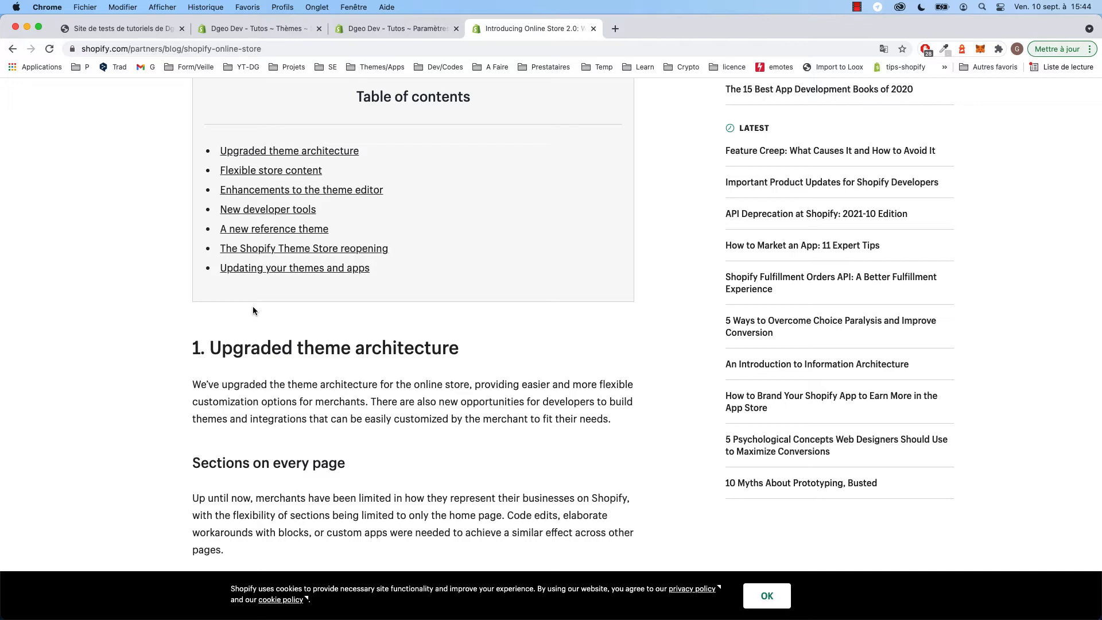
pyautogui.scroll(1, 253, 307)
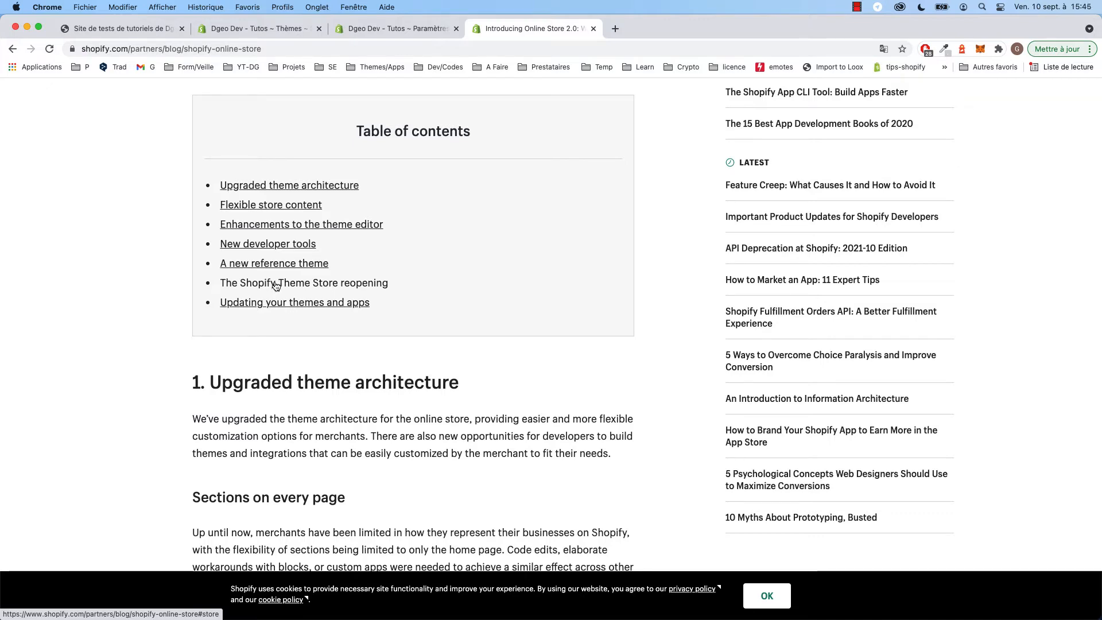
pyautogui.scroll(-3, 285, 394)
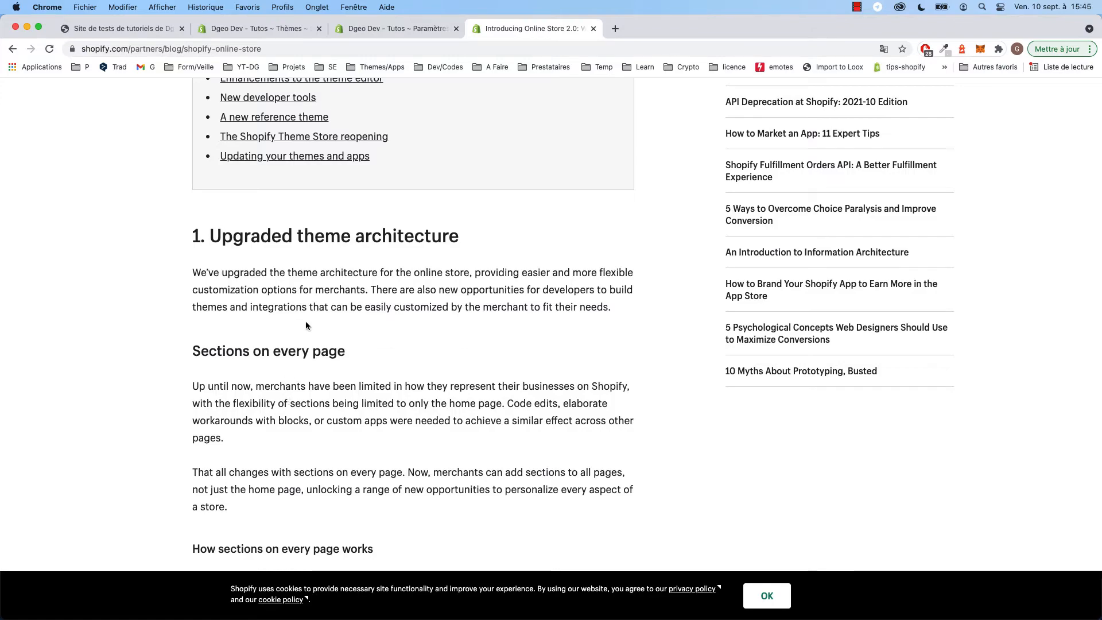
pyautogui.scroll(-6, 308, 322)
pyautogui.scroll(15, 309, 322)
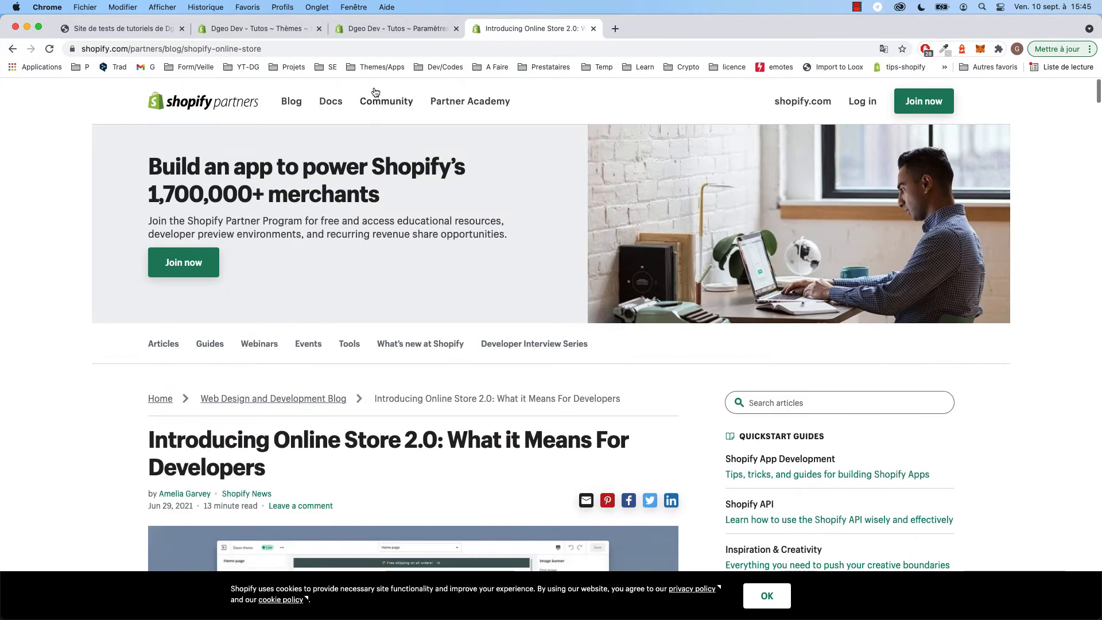
# Step: Return to the store's themes page and examine the Dawn and Supply entries in the theme library
pyautogui.click(381, 28)
pyautogui.click(259, 28)
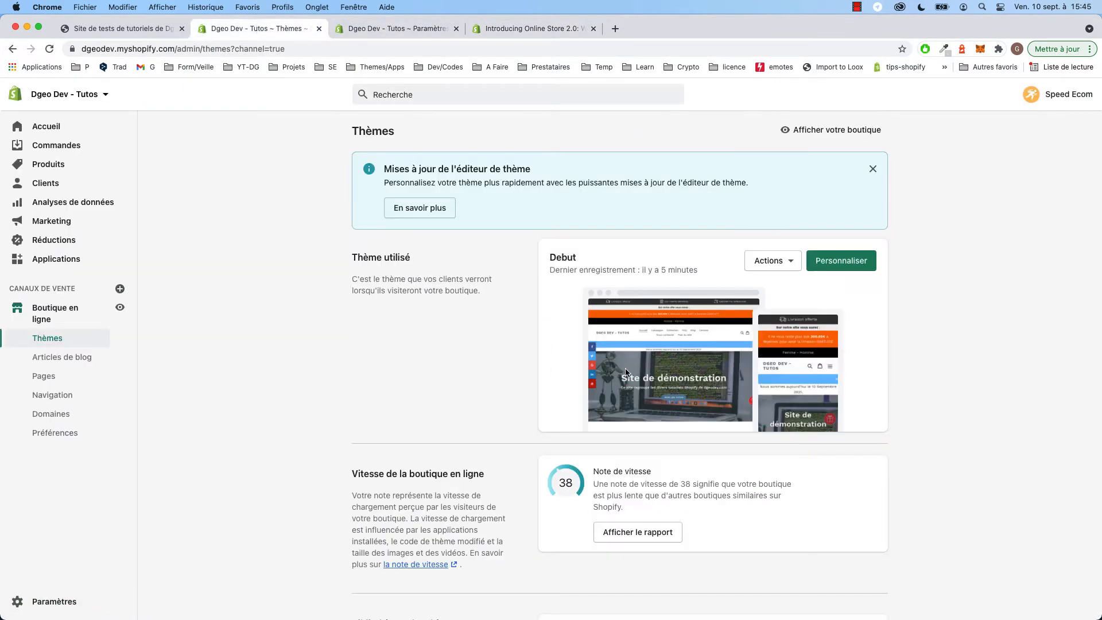
pyautogui.scroll(-5, 515, 332)
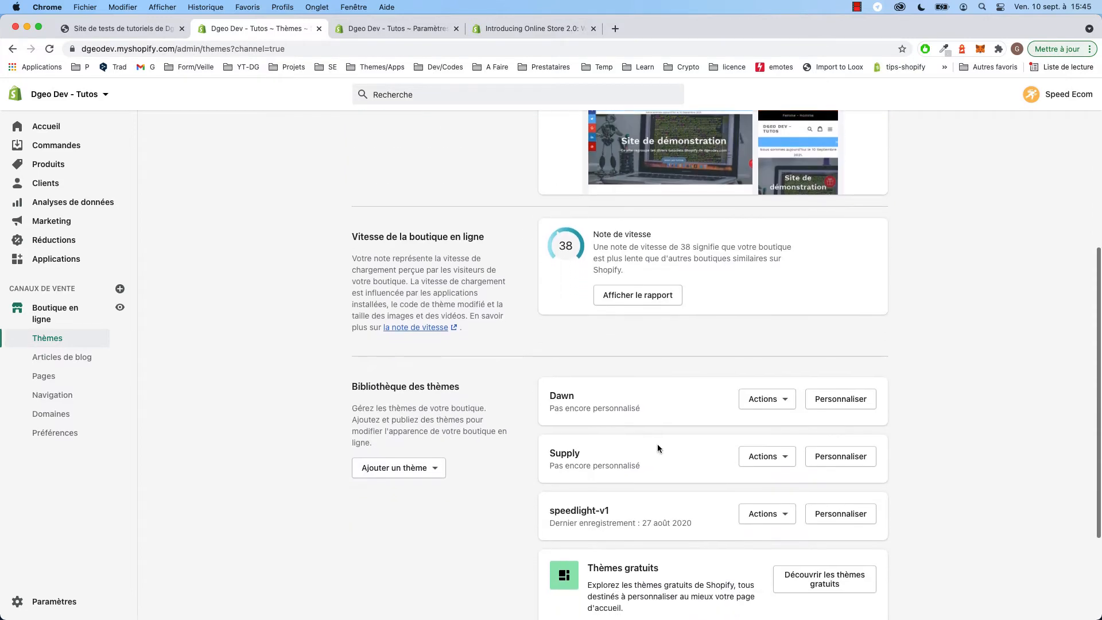
pyautogui.scroll(-1, 658, 447)
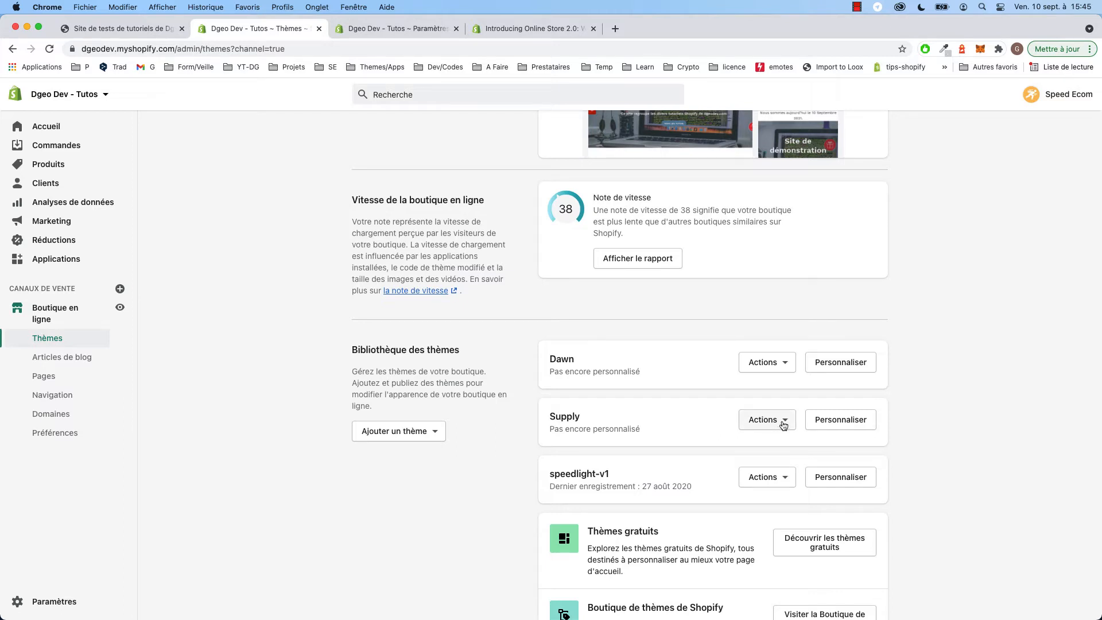
pyautogui.doubleClick(565, 359)
pyautogui.click(590, 364)
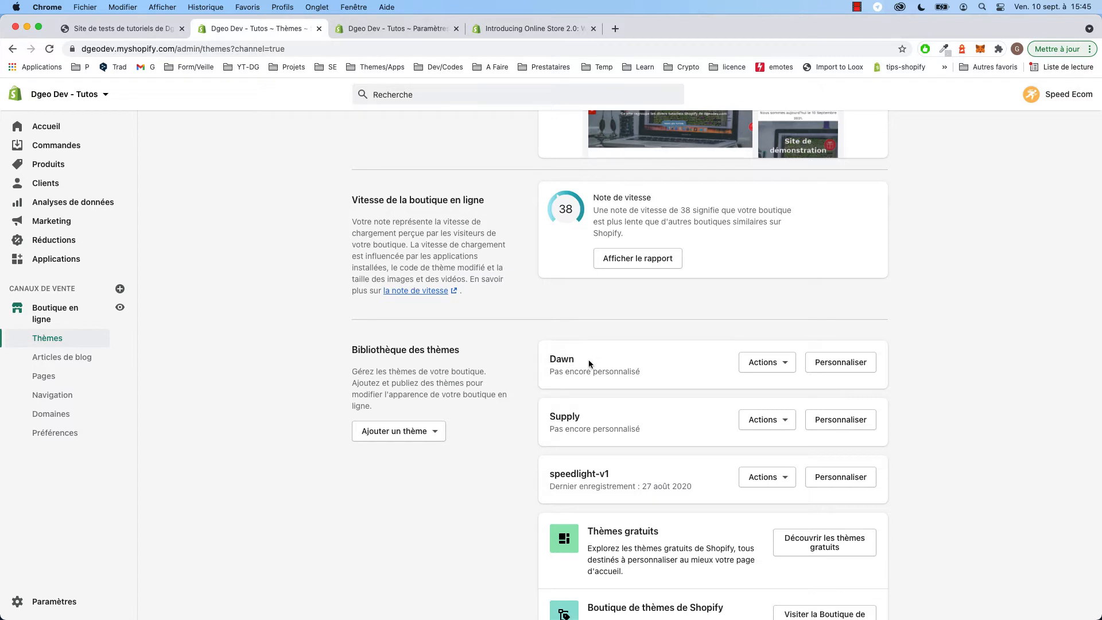
pyautogui.click(779, 420)
pyautogui.click(910, 423)
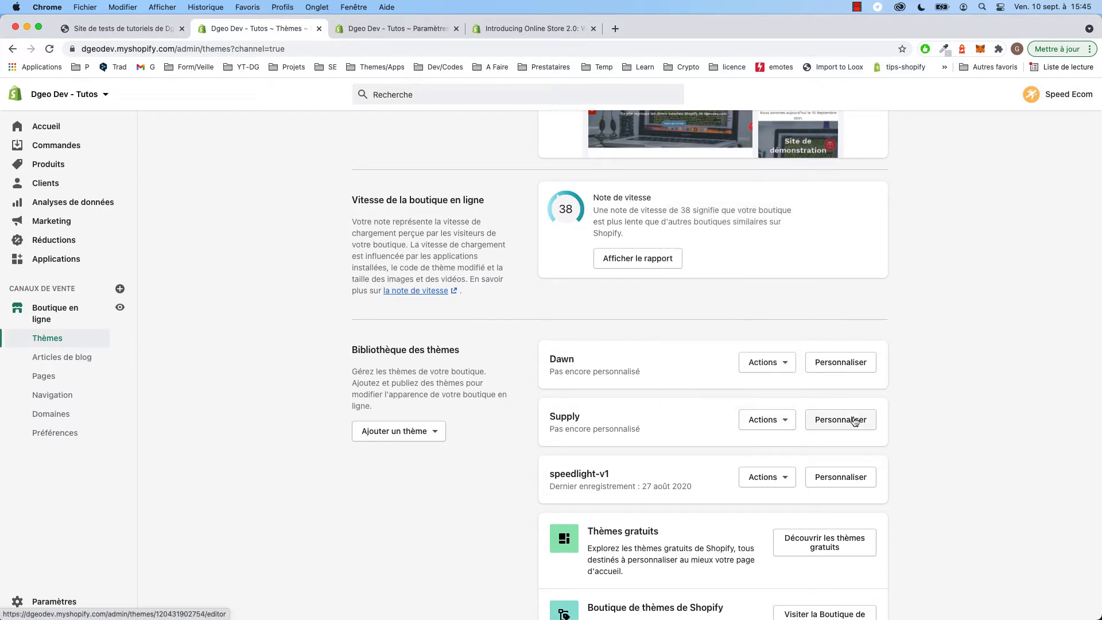
# Step: Open the theme editors for both Supply and Dawn from the theme library, and show the Supply one
pyautogui.click(855, 420)
pyautogui.click(841, 360)
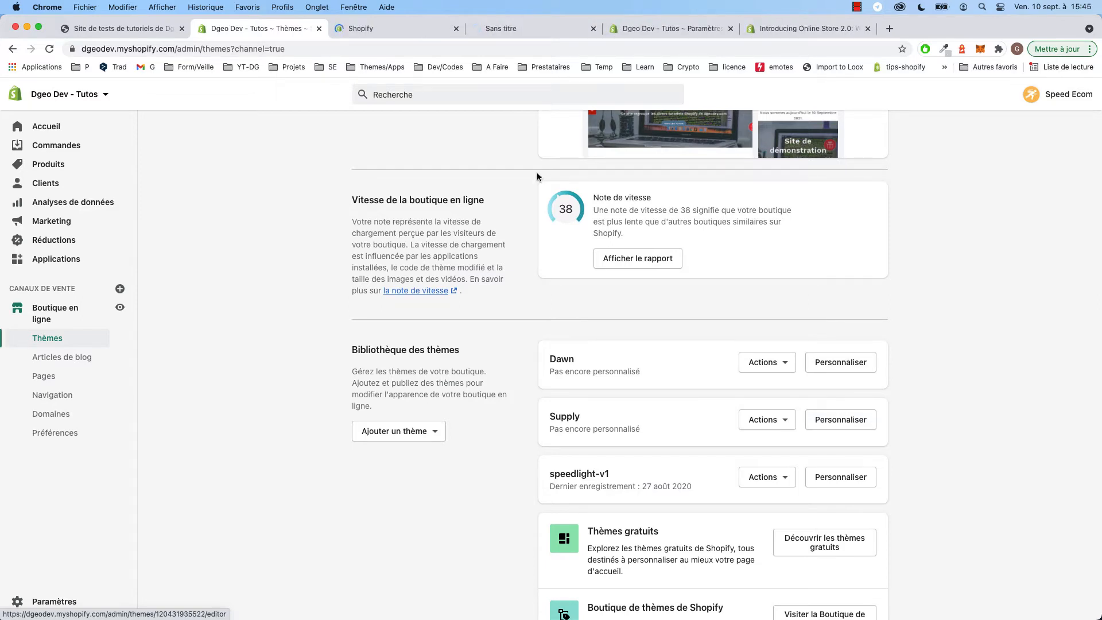
pyautogui.click(396, 29)
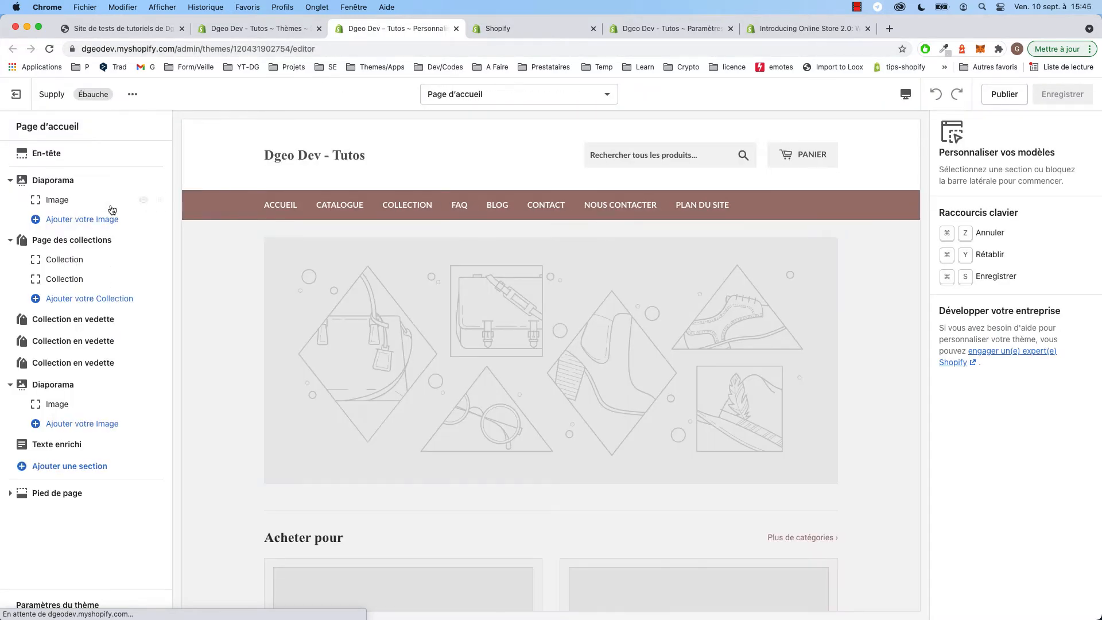
# Step: Inspect the settings of the Diaporama section, its Image block and the Page des collections section on Supply's home page
pyautogui.click(60, 182)
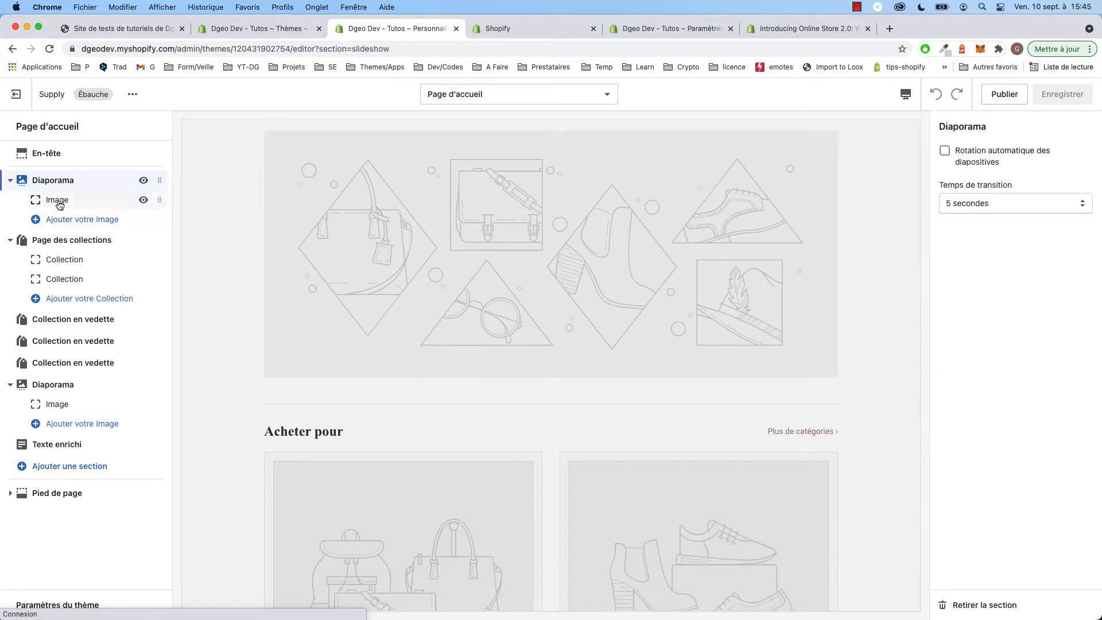
pyautogui.click(59, 202)
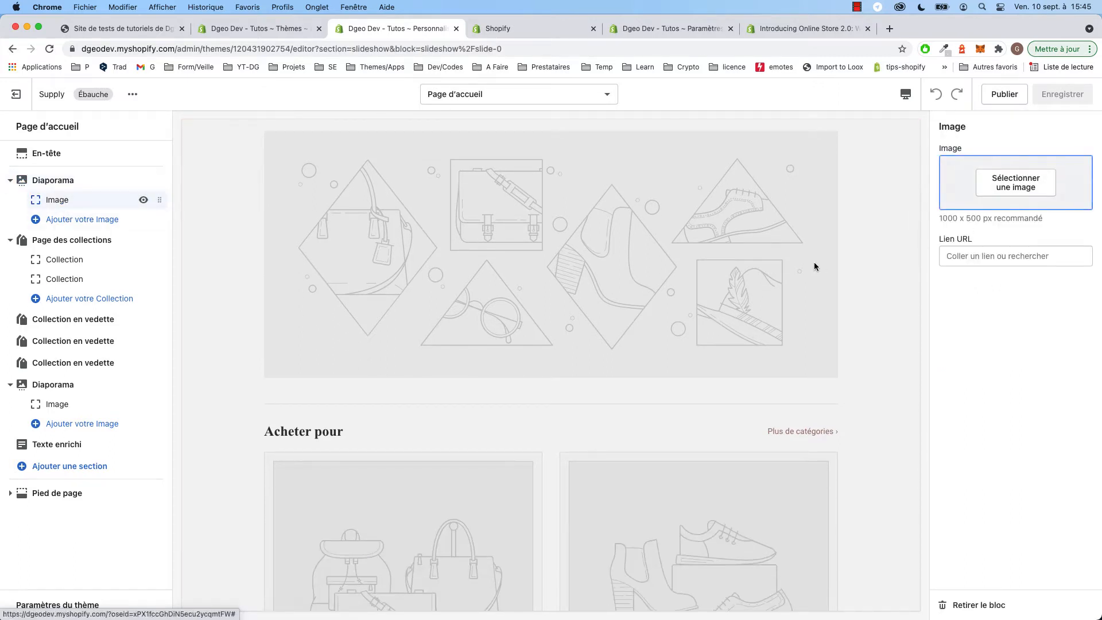
pyautogui.click(43, 180)
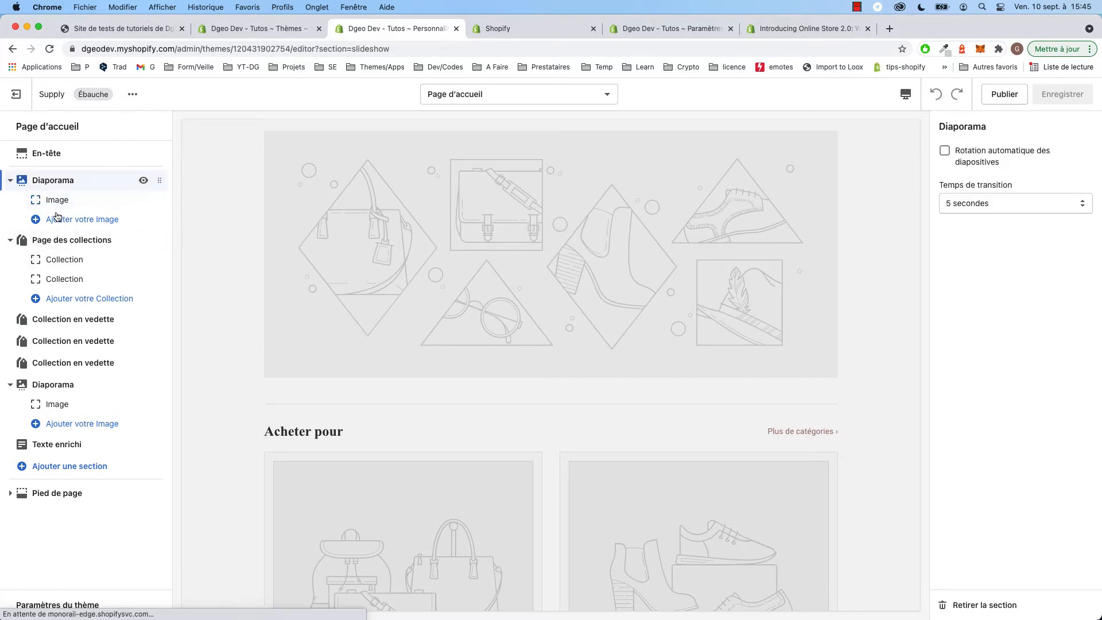
pyautogui.click(74, 240)
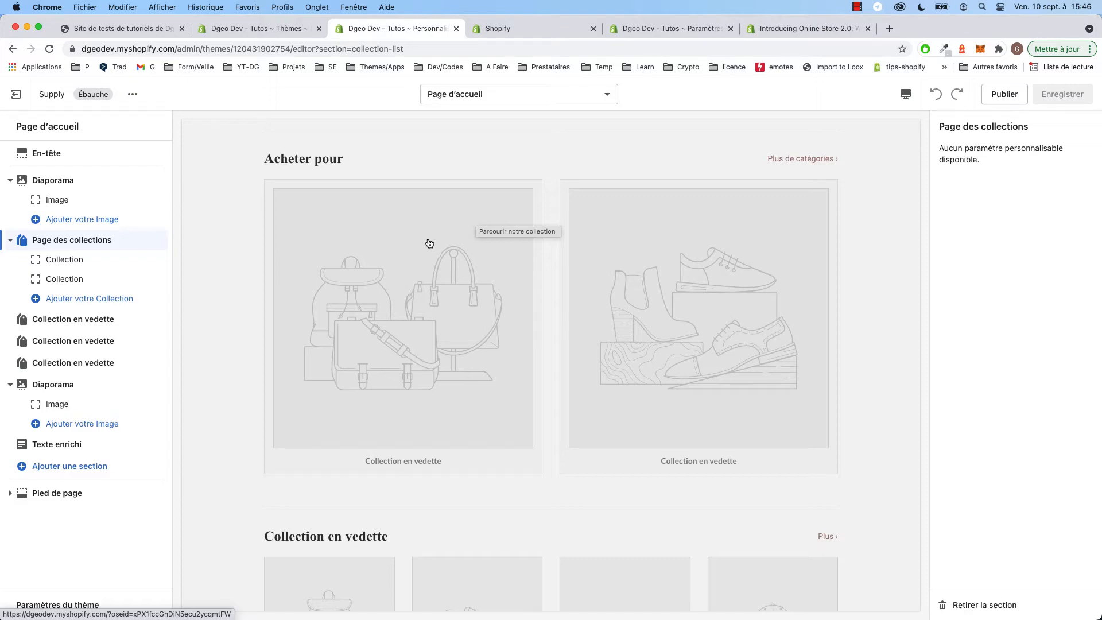
pyautogui.click(499, 28)
pyautogui.click(391, 28)
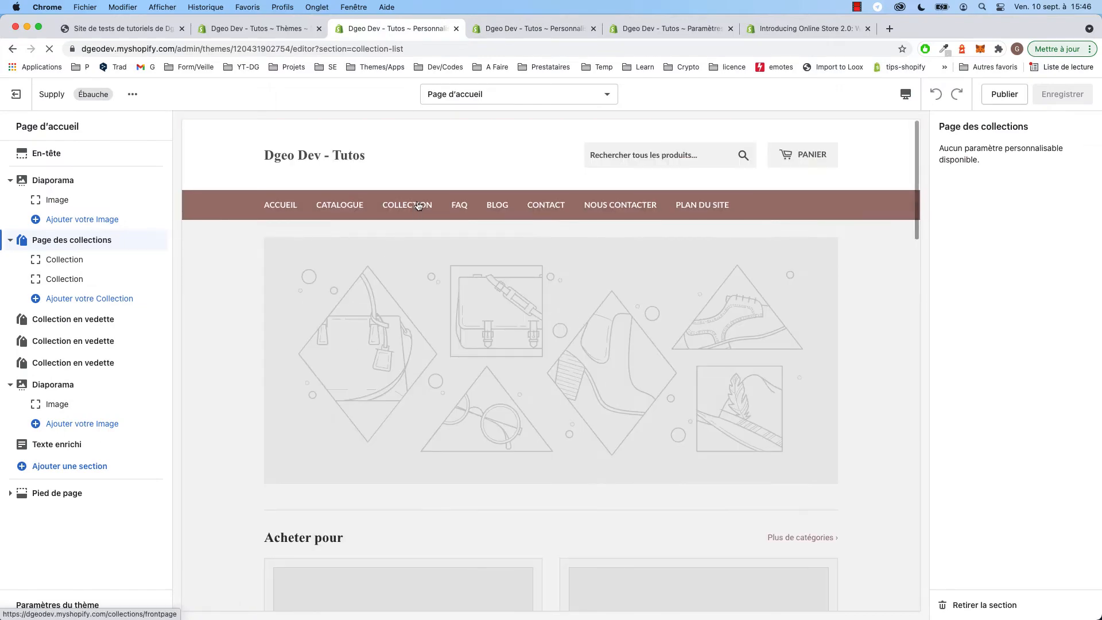
# Step: Go through the collection page to Produit 2 in the Supply preview and inspect the Produit section's settings
pyautogui.click(418, 205)
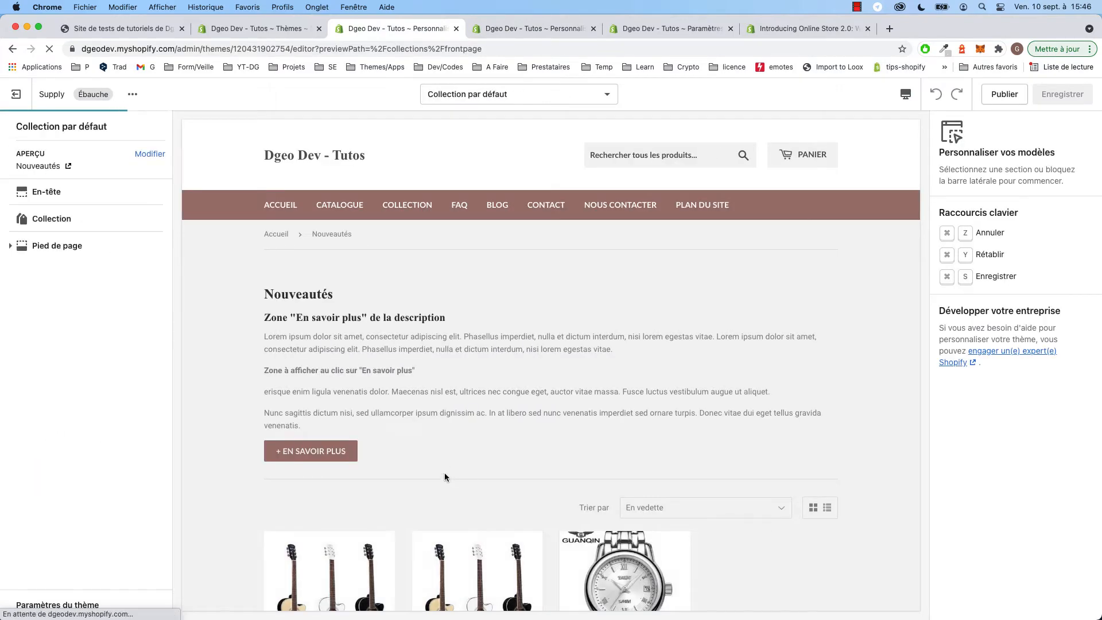
pyautogui.scroll(-4, 444, 477)
pyautogui.click(467, 438)
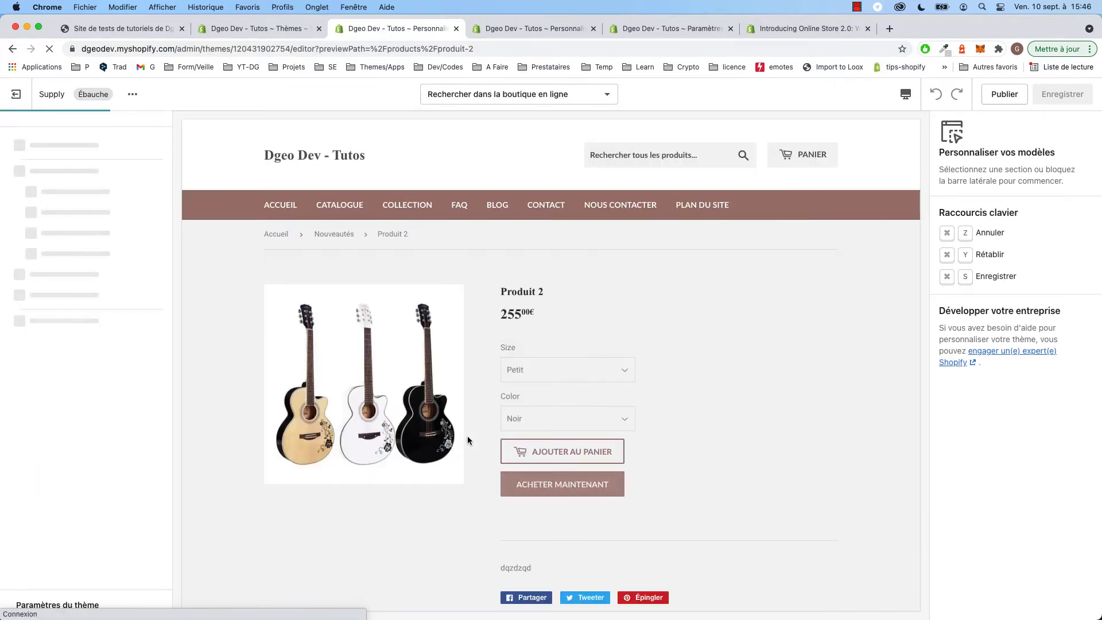
pyautogui.click(62, 219)
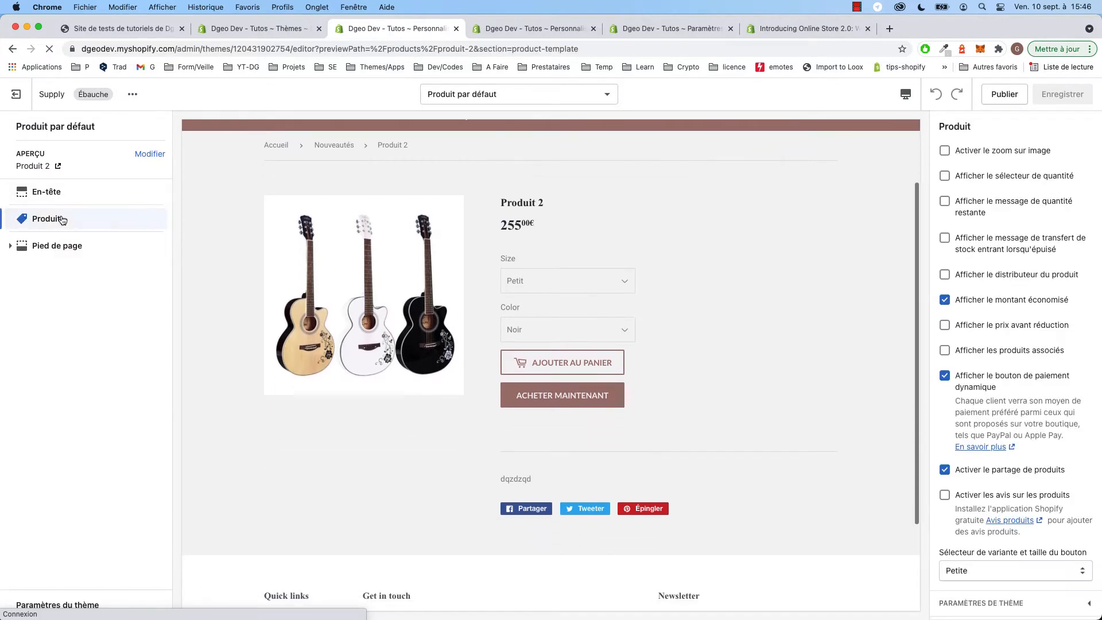
pyautogui.scroll(-1, 999, 230)
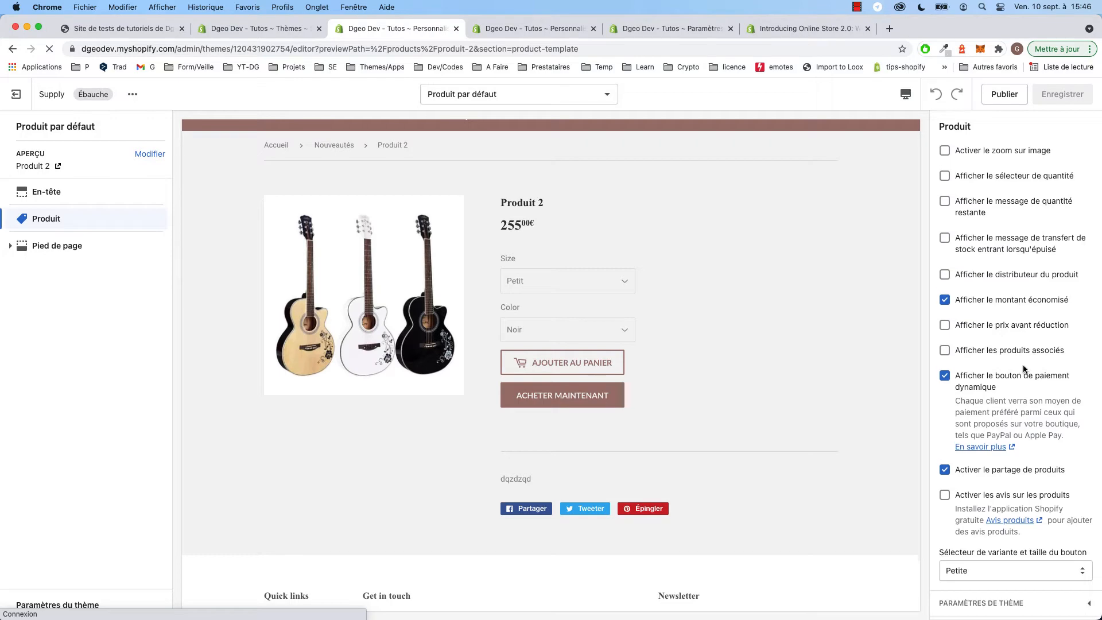
# Step: Switch to the Dawn theme editor and collapse the Bannière avec image, Texte enrichi and Collage sections of the home page
pyautogui.click(520, 30)
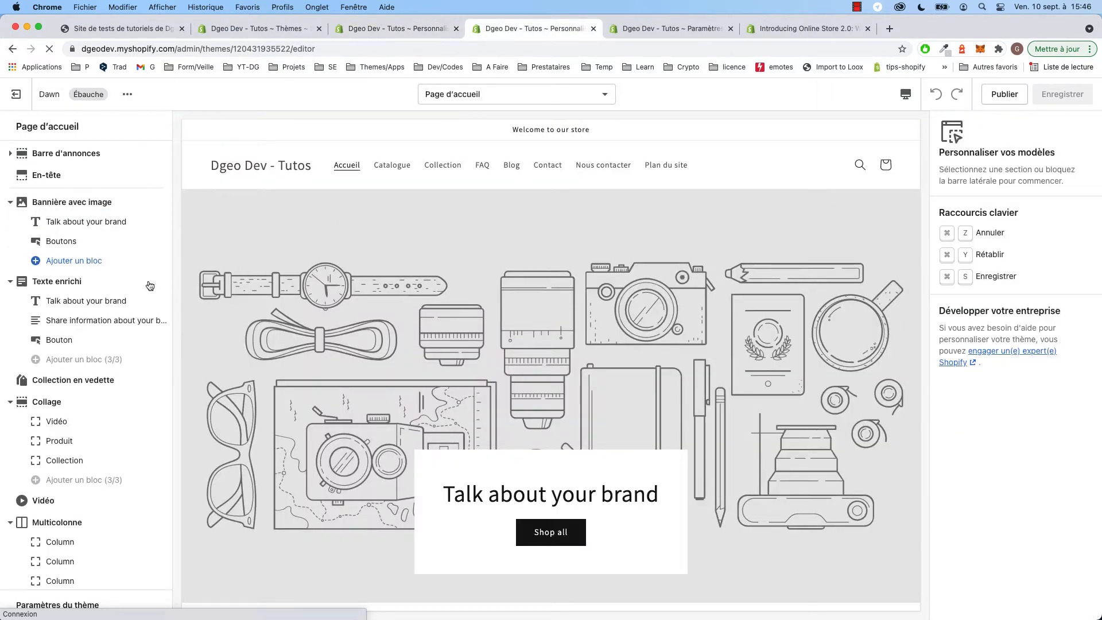
pyautogui.click(10, 202)
pyautogui.click(10, 224)
pyautogui.click(10, 267)
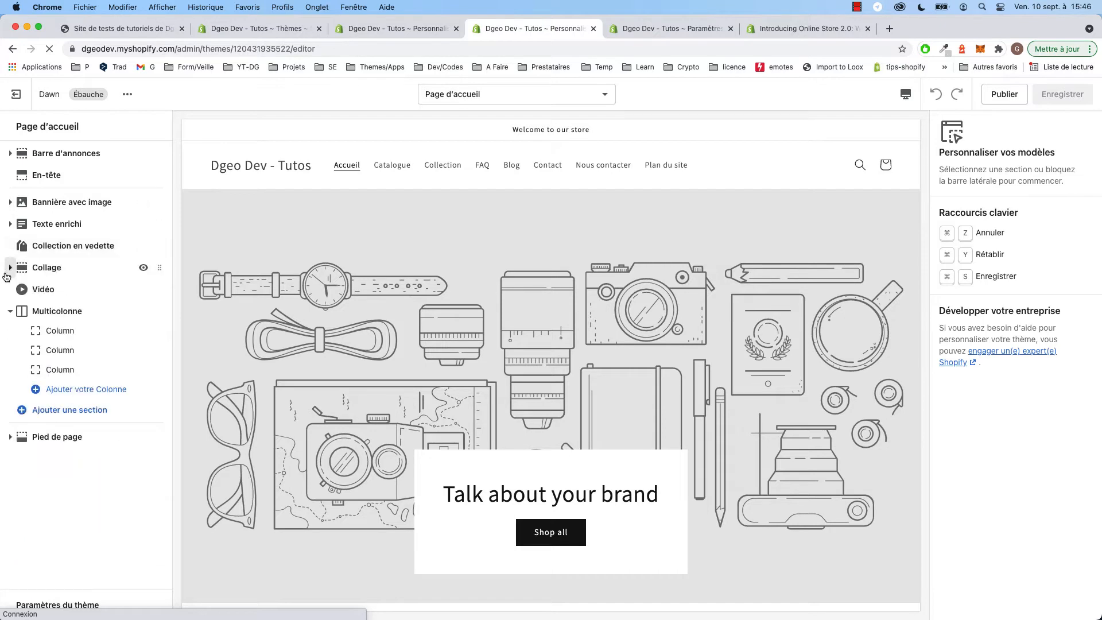
# Step: Go through the collection page to Produit 2 in the Dawn preview and collapse the Informations produits section
pyautogui.click(435, 165)
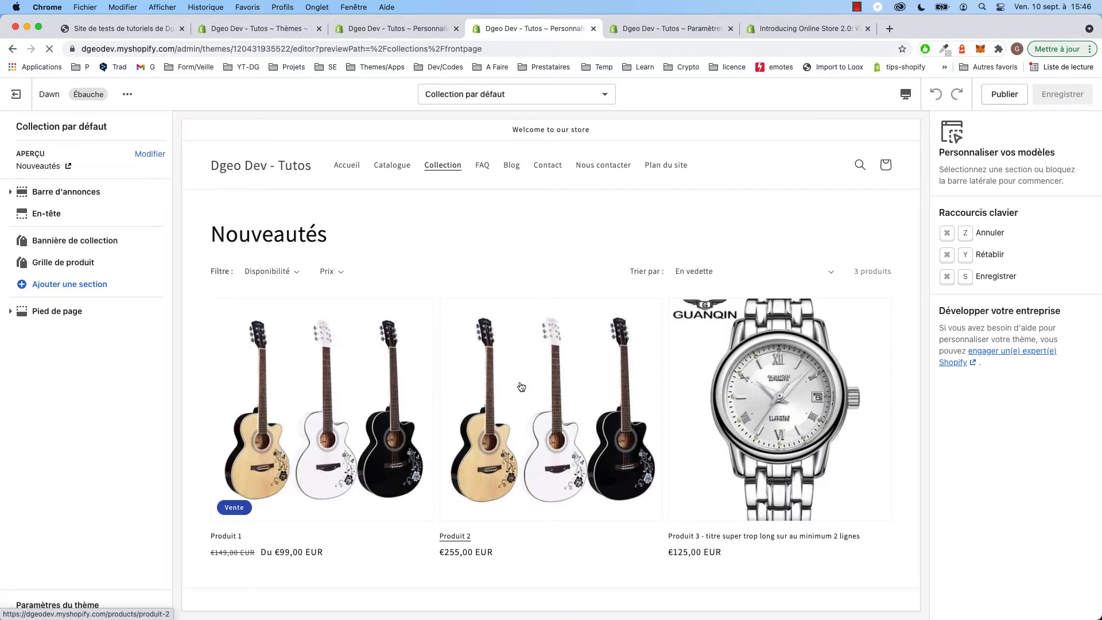
pyautogui.click(521, 386)
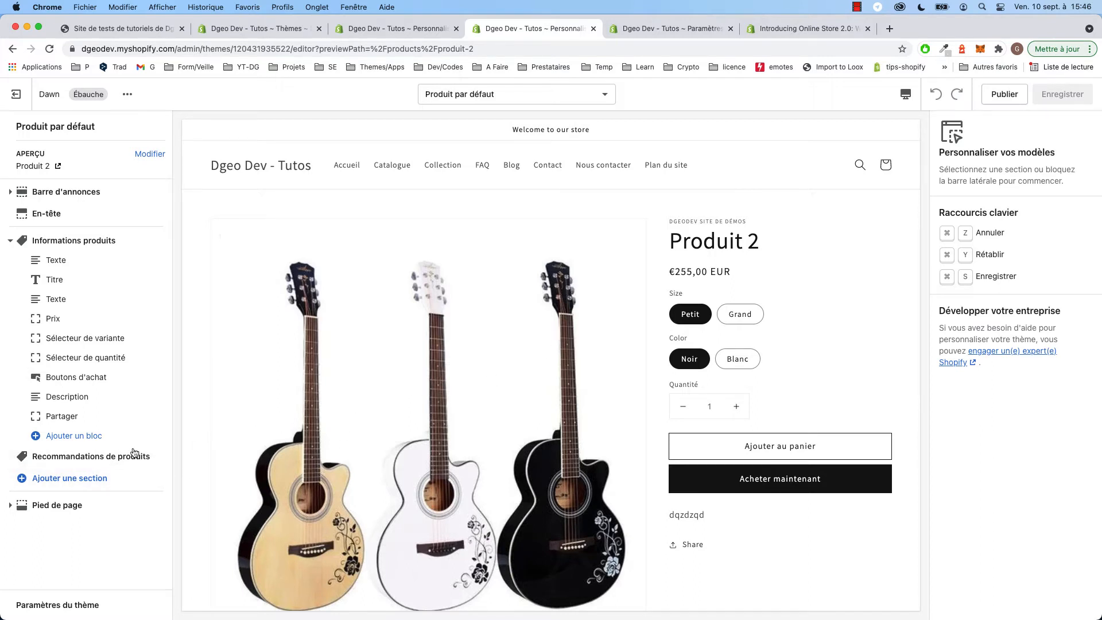
pyautogui.click(11, 240)
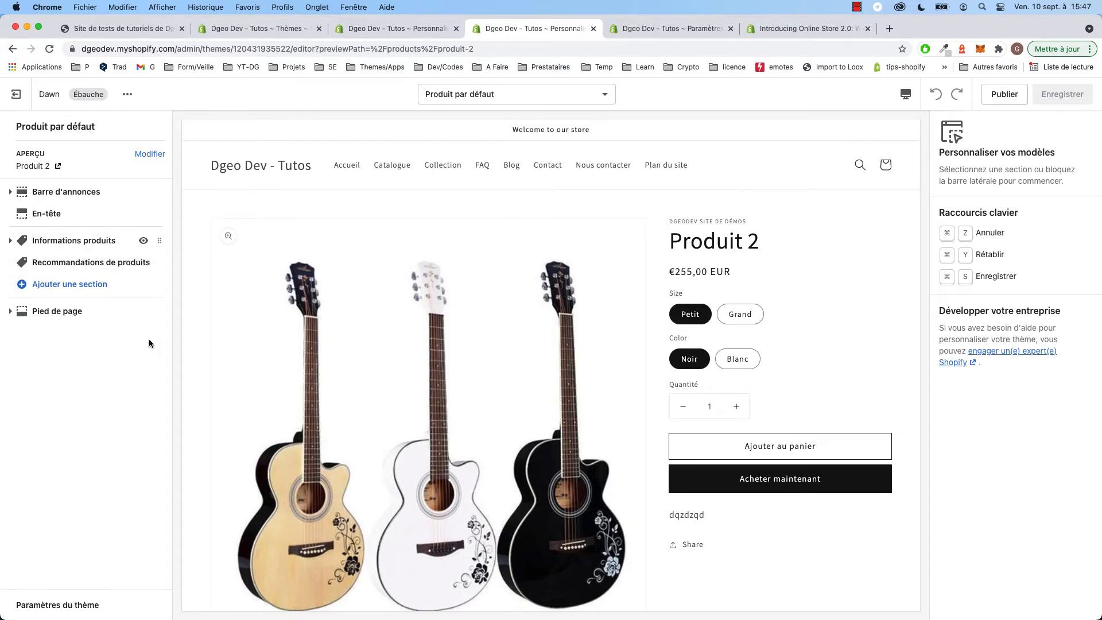
# Step: Review the theme and app sections that can be added to Dawn's default product template, without adding any
pyautogui.click(72, 285)
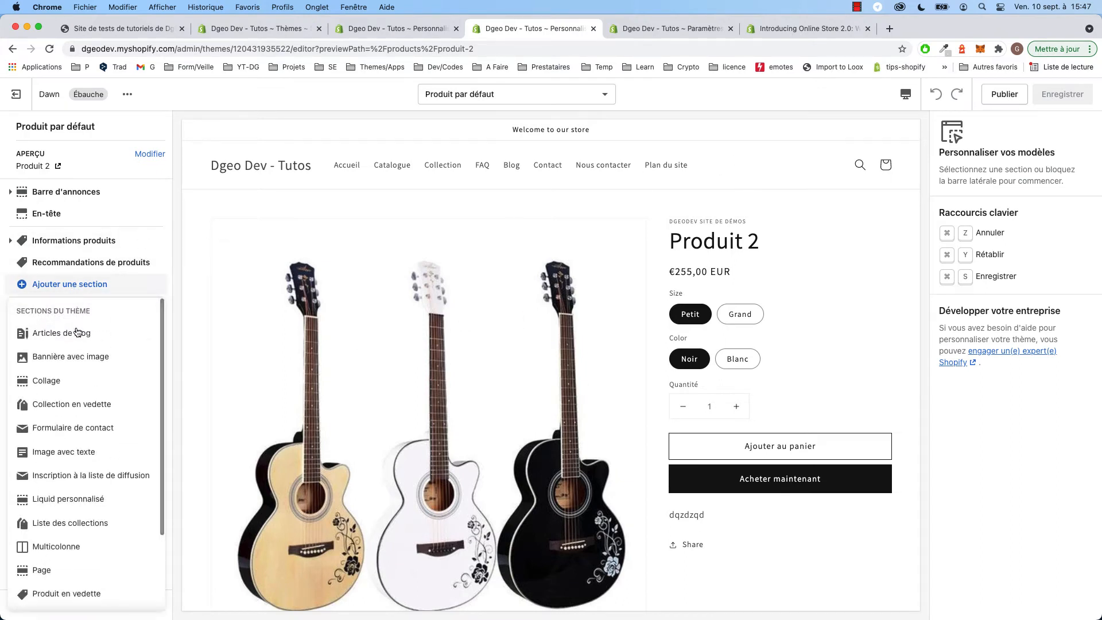
pyautogui.scroll(-3, 74, 421)
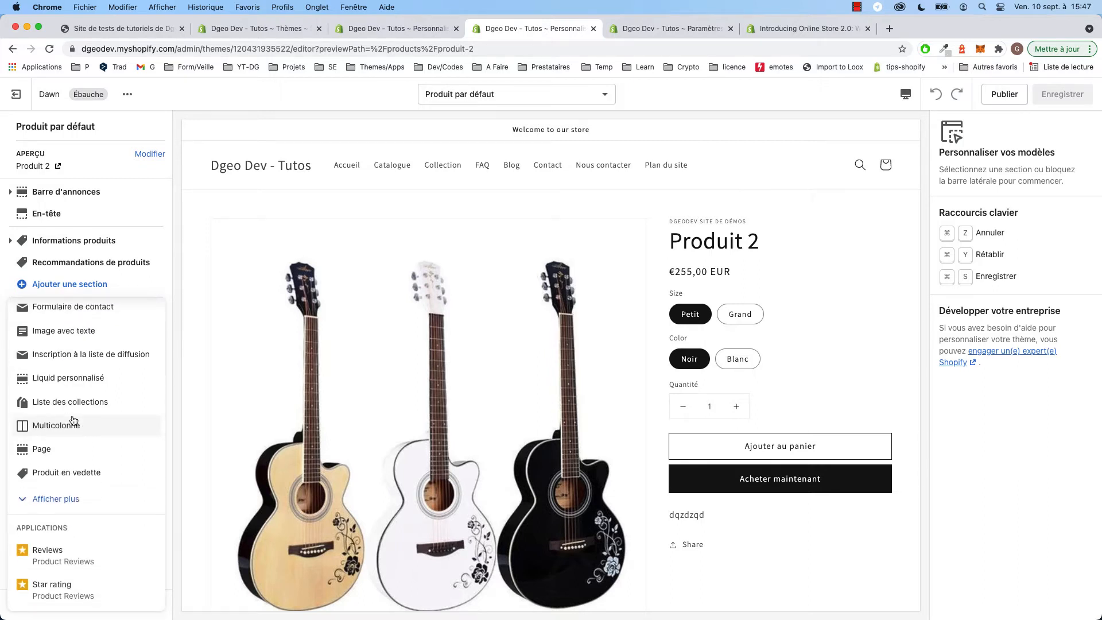
pyautogui.scroll(2, 73, 421)
pyautogui.scroll(-2, 73, 419)
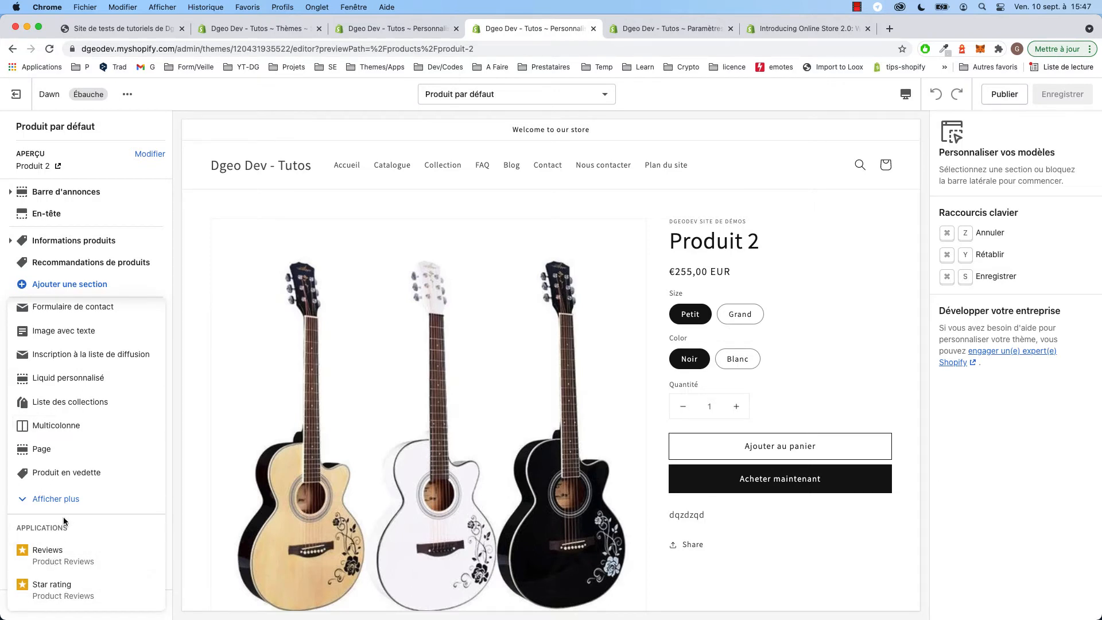
pyautogui.click(3, 386)
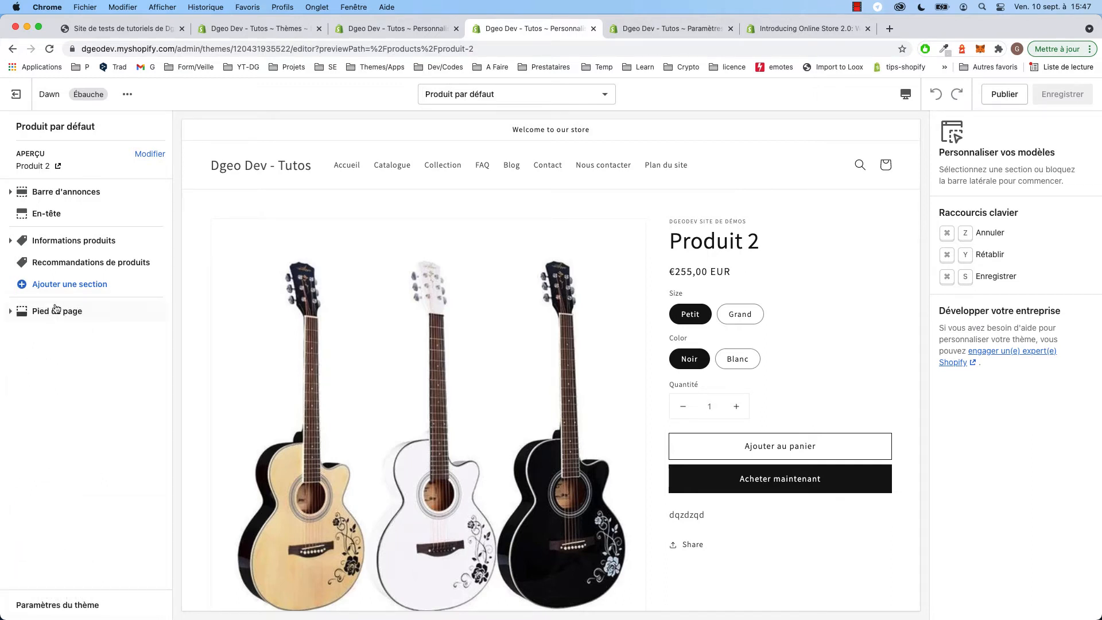
# Step: Expand the Informations produits section and reorder its blocks so Titre sits above both Texte blocks
pyautogui.click(59, 243)
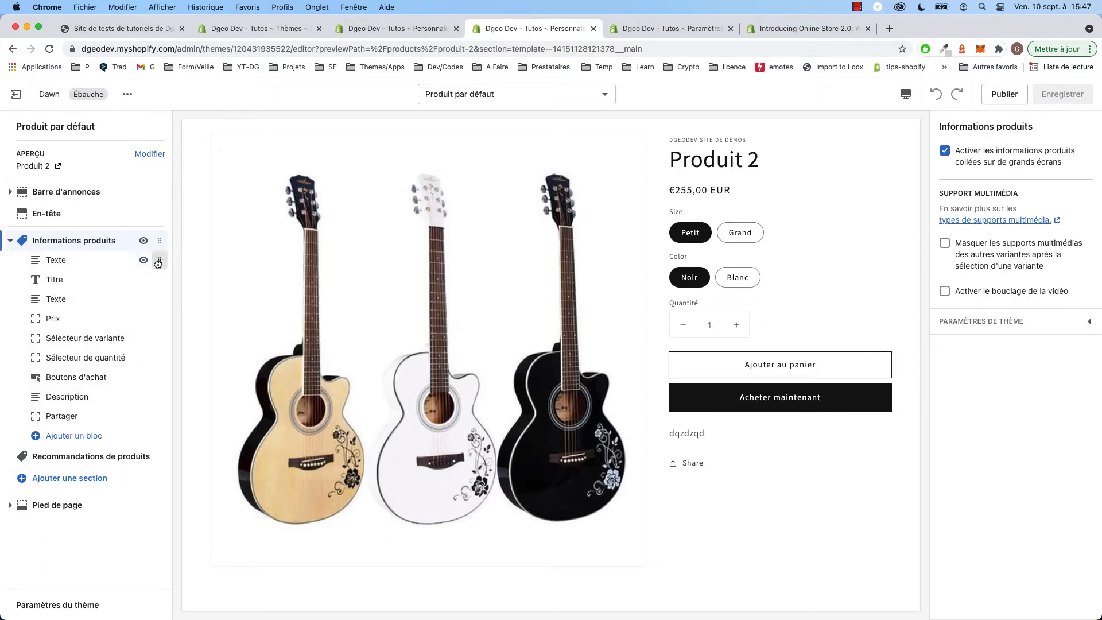
pyautogui.moveTo(159, 261); pyautogui.dragTo(152, 287)
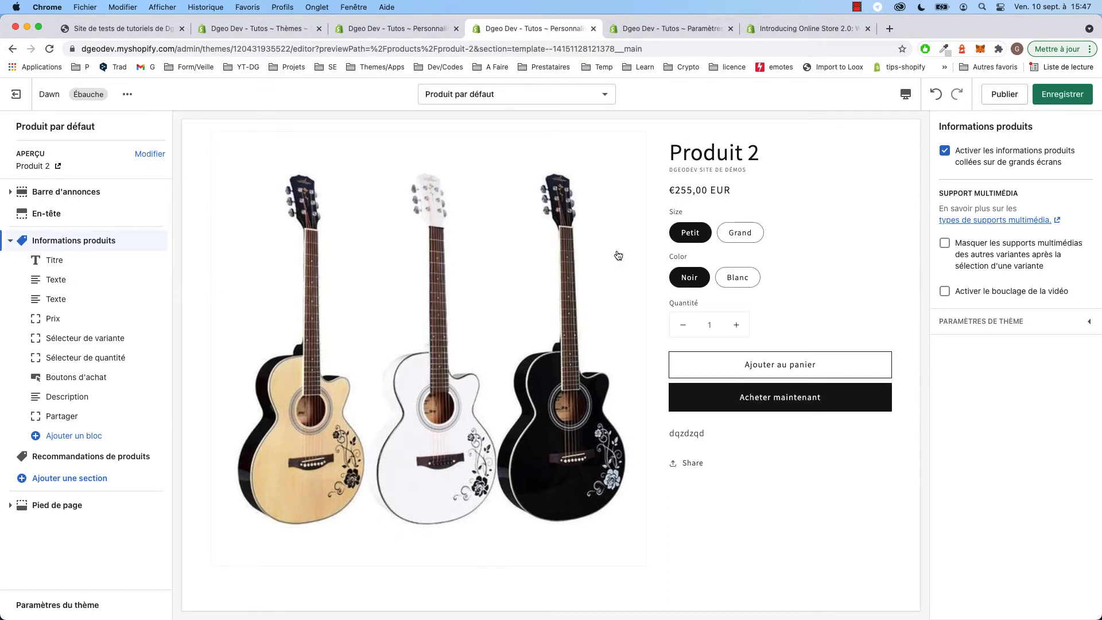
pyautogui.moveTo(159, 260); pyautogui.dragTo(152, 313)
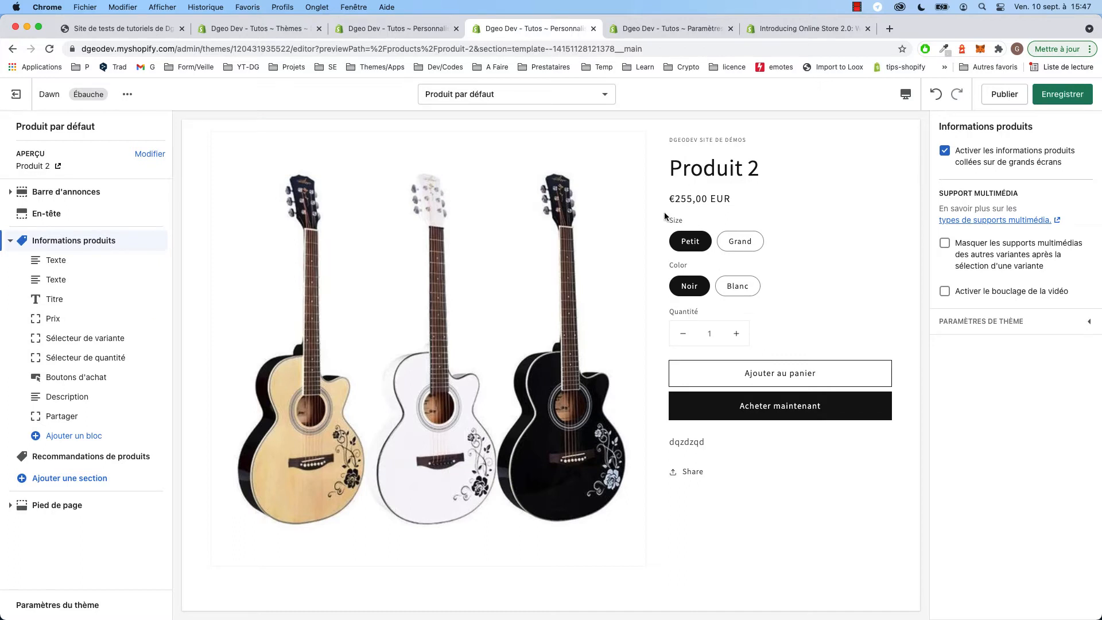
pyautogui.moveTo(157, 299); pyautogui.dragTo(158, 260)
# Step: Review the blocks available for Informations produits, add an empty Liquid personnalisé block, and collapse the section
pyautogui.click(63, 435)
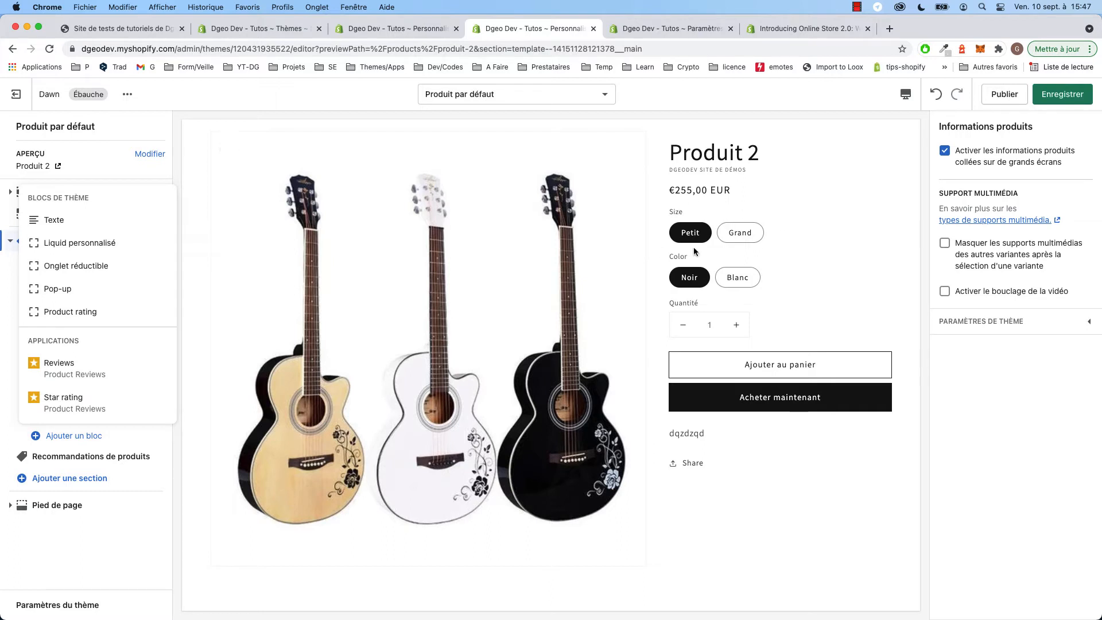
pyautogui.click(7, 330)
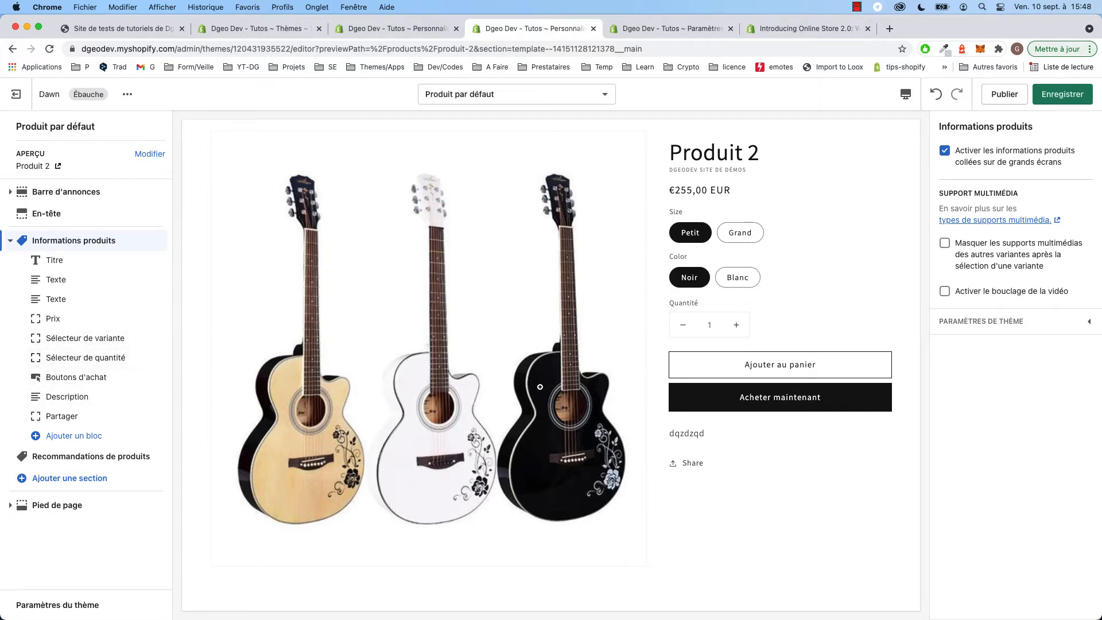
pyautogui.click(72, 438)
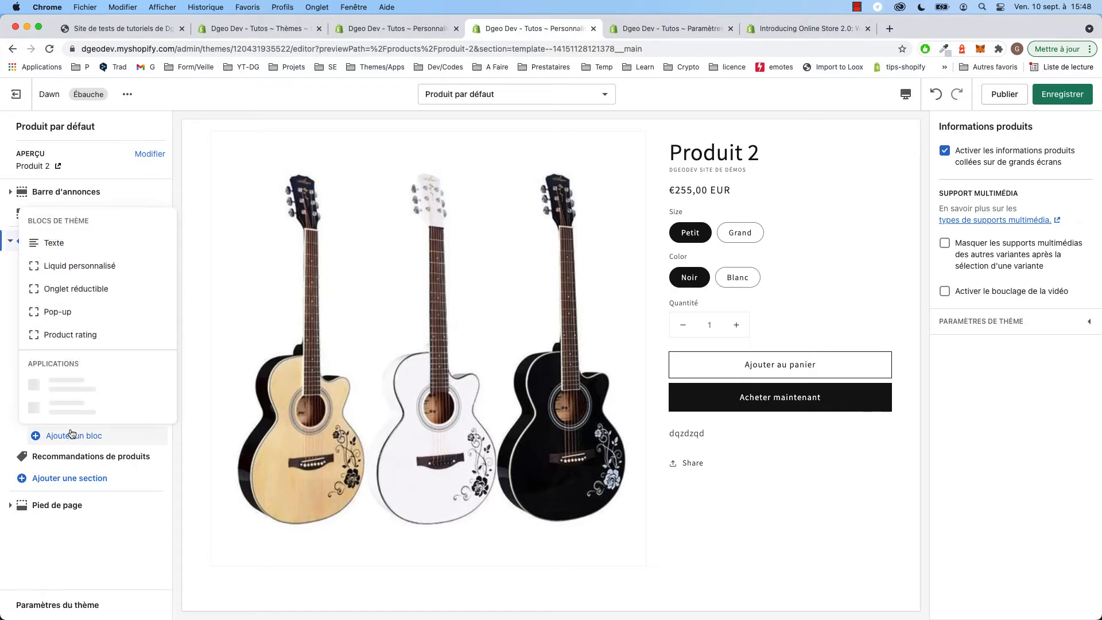
pyautogui.click(69, 244)
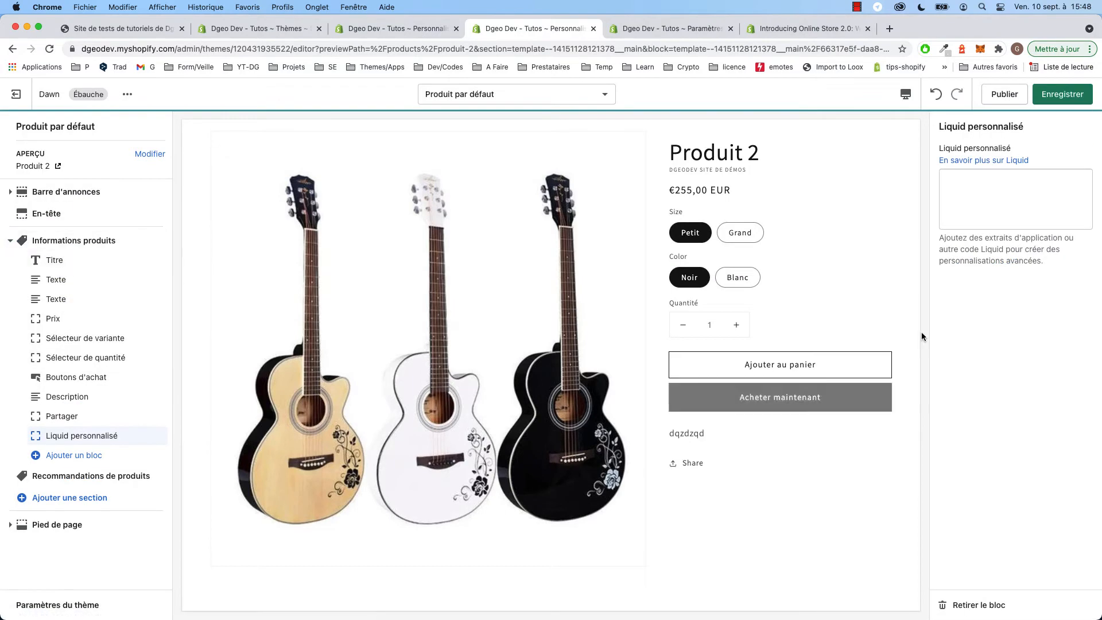
pyautogui.click(986, 186)
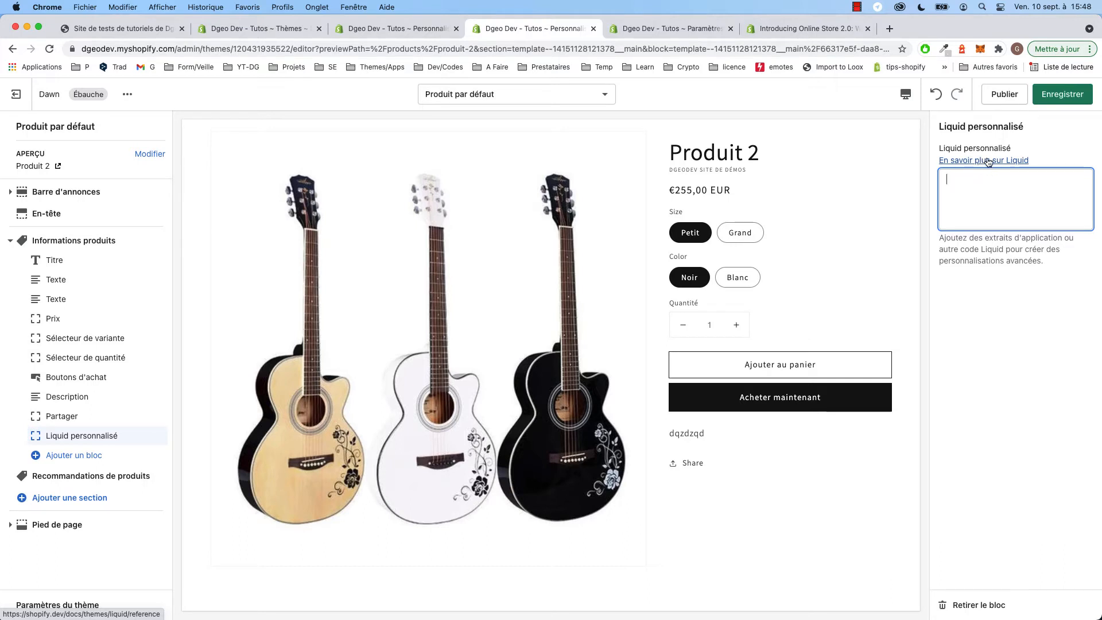
pyautogui.click(9, 241)
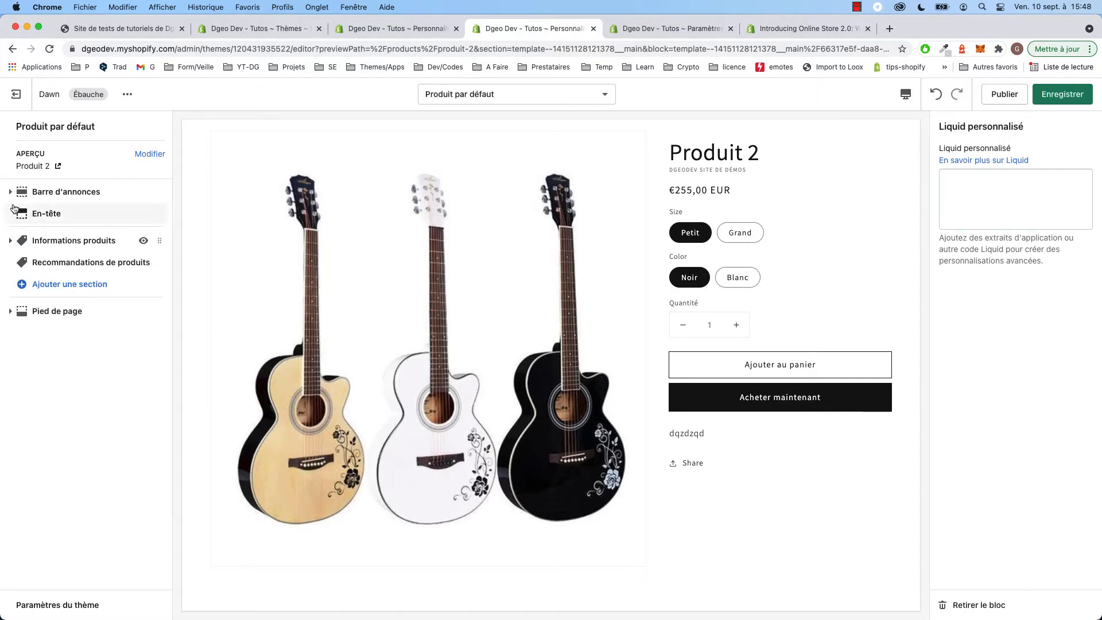
# Step: Add the Reviews app section from Product Reviews to the default product template
pyautogui.click(67, 289)
pyautogui.scroll(-3, 63, 505)
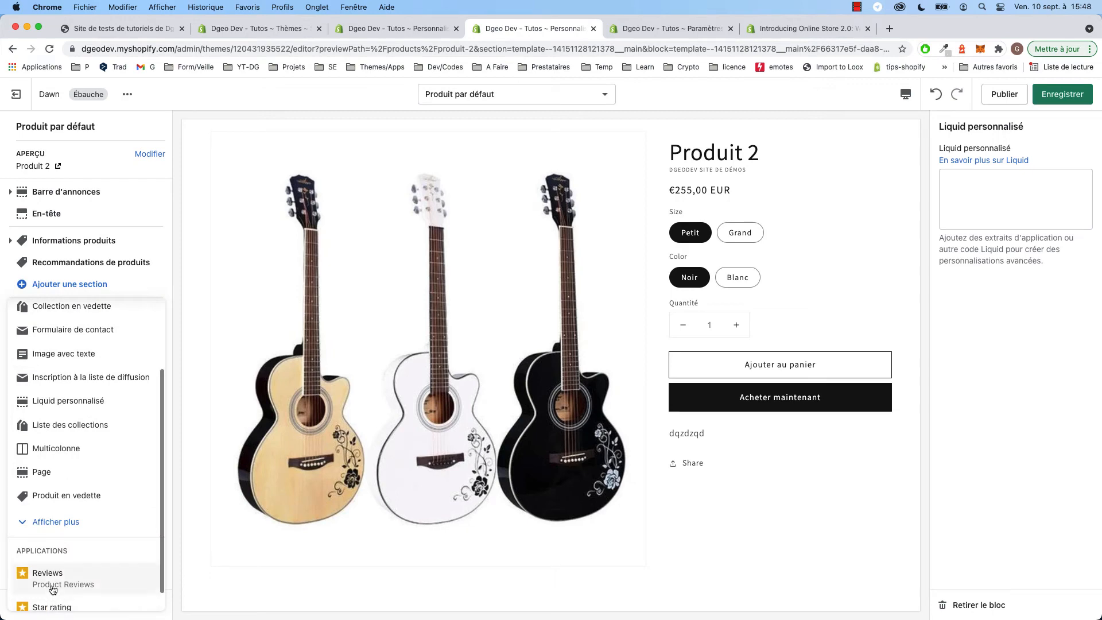
pyautogui.scroll(-1, 66, 568)
pyautogui.click(63, 561)
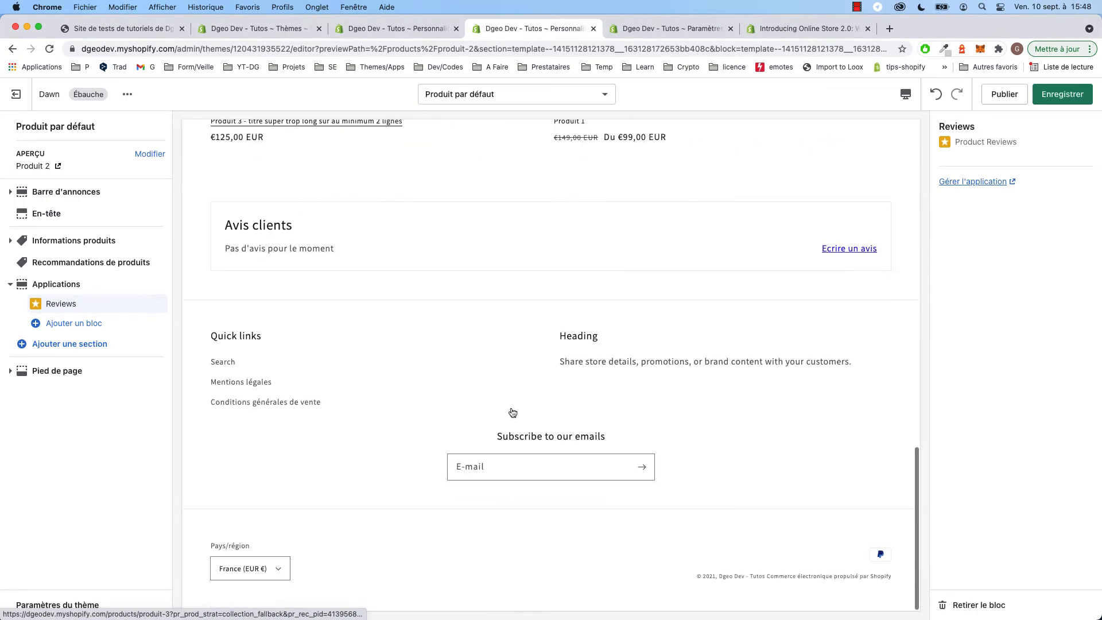
# Step: Add a Star rating block from Product Reviews to the Applications section and collapse the section
pyautogui.click(78, 326)
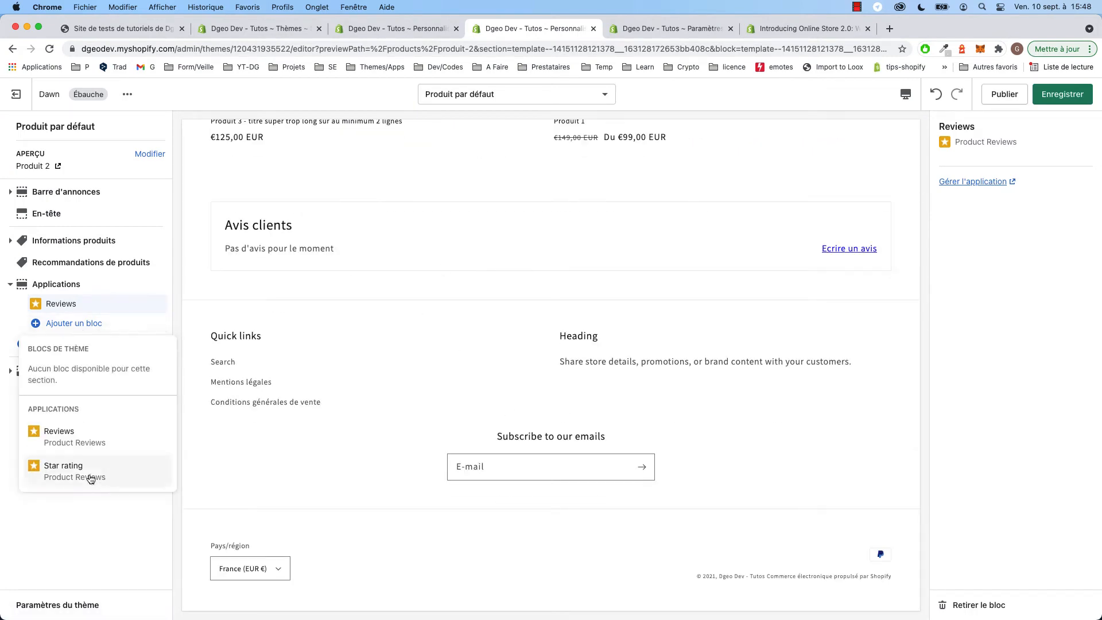
pyautogui.click(75, 471)
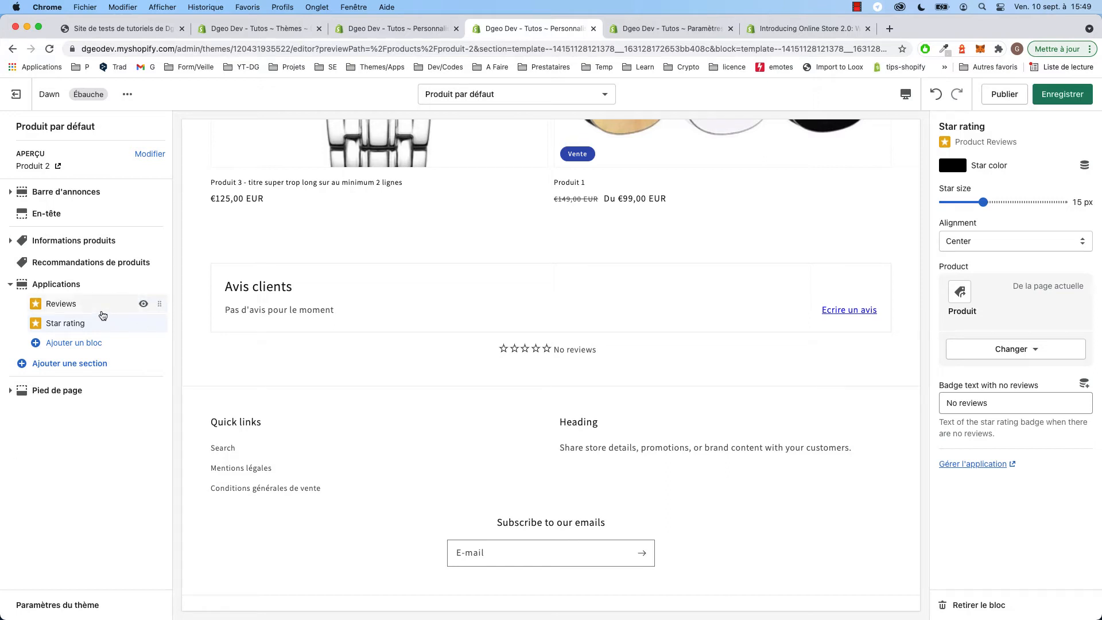
pyautogui.click(11, 284)
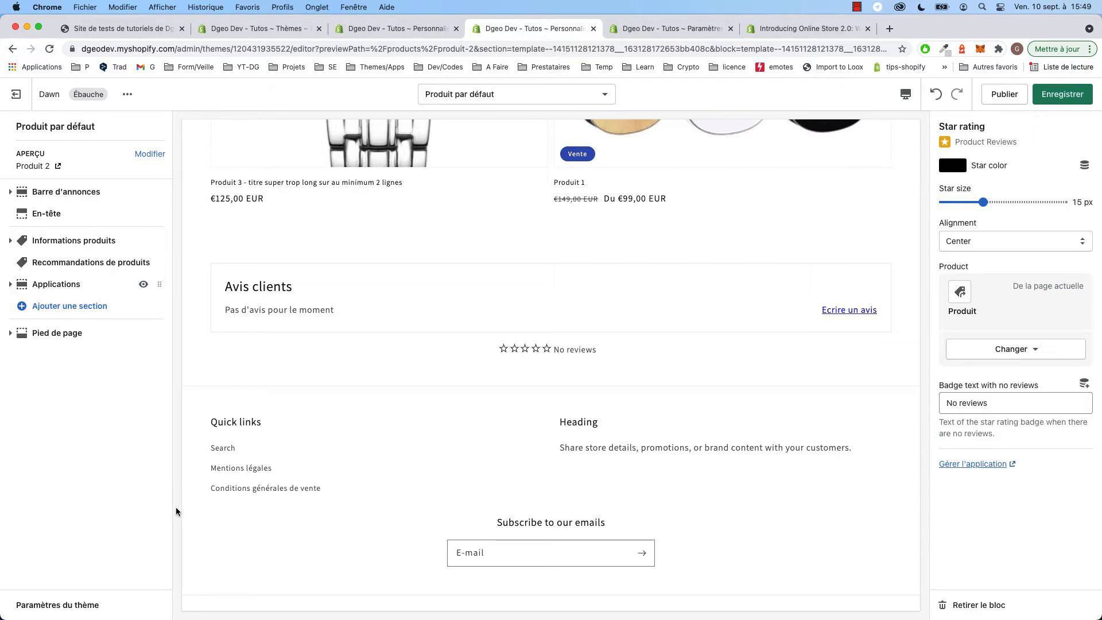
# Step: Switch to the store settings and open the metafield definitions for products
pyautogui.click(387, 29)
pyautogui.click(516, 29)
pyautogui.click(636, 30)
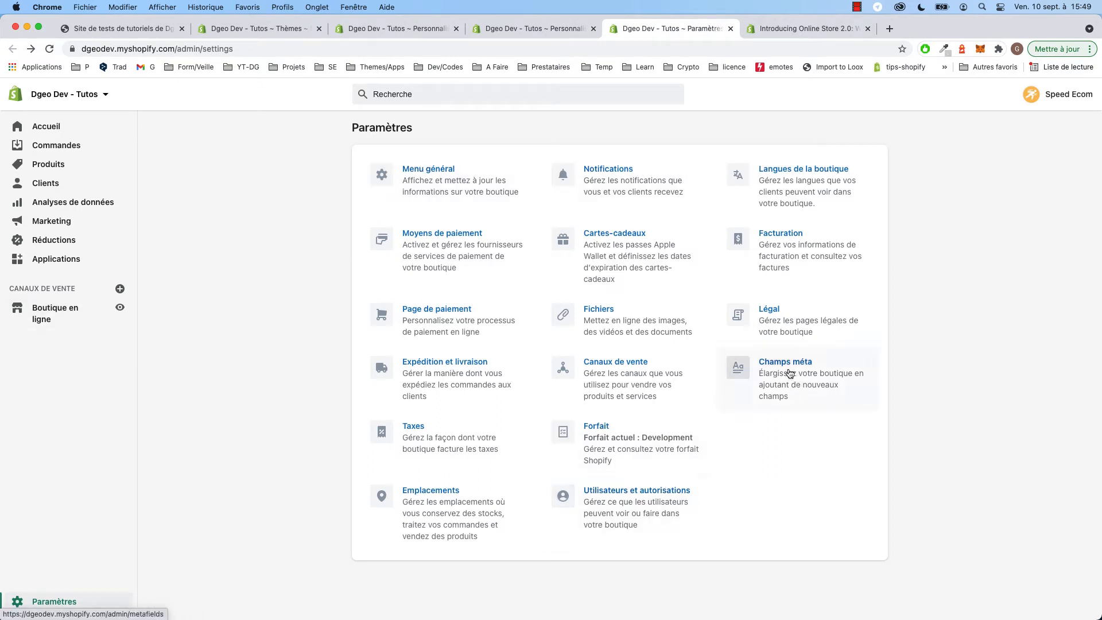
pyautogui.click(790, 374)
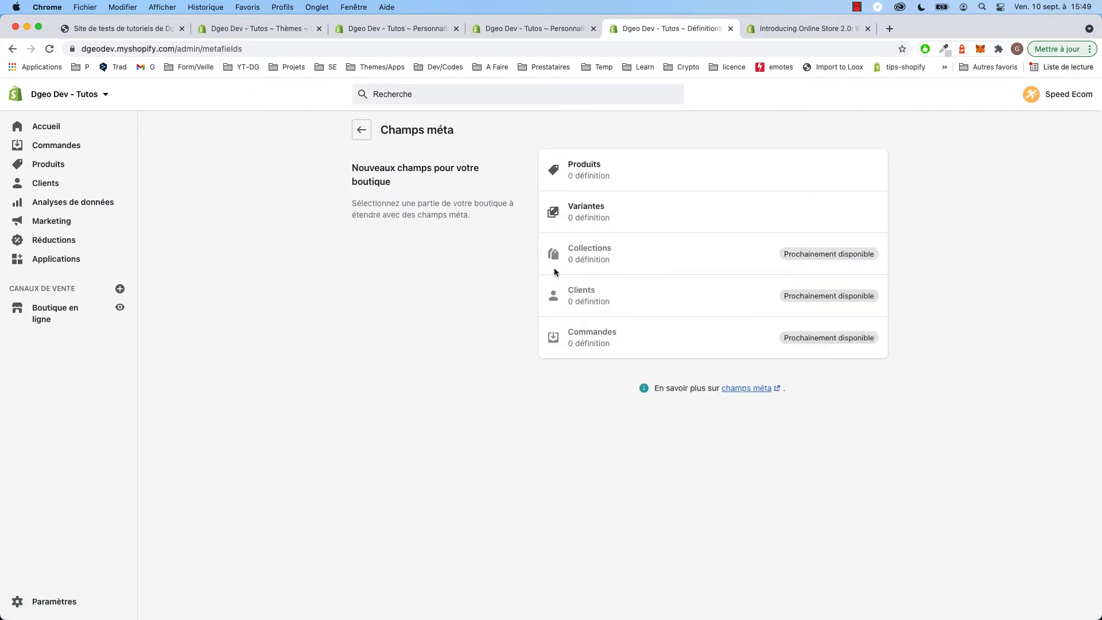
pyautogui.click(590, 170)
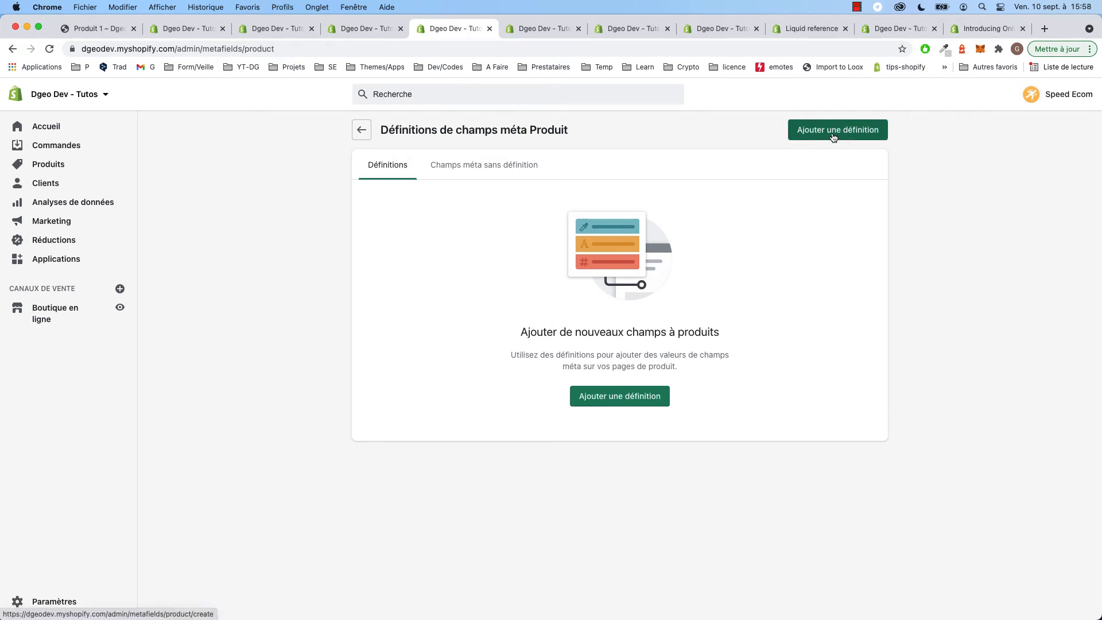
# Step: Start a new product metafield definition, review the content types, and choose Texte with Plusieurs lignes de texte
pyautogui.click(833, 136)
pyautogui.click(634, 325)
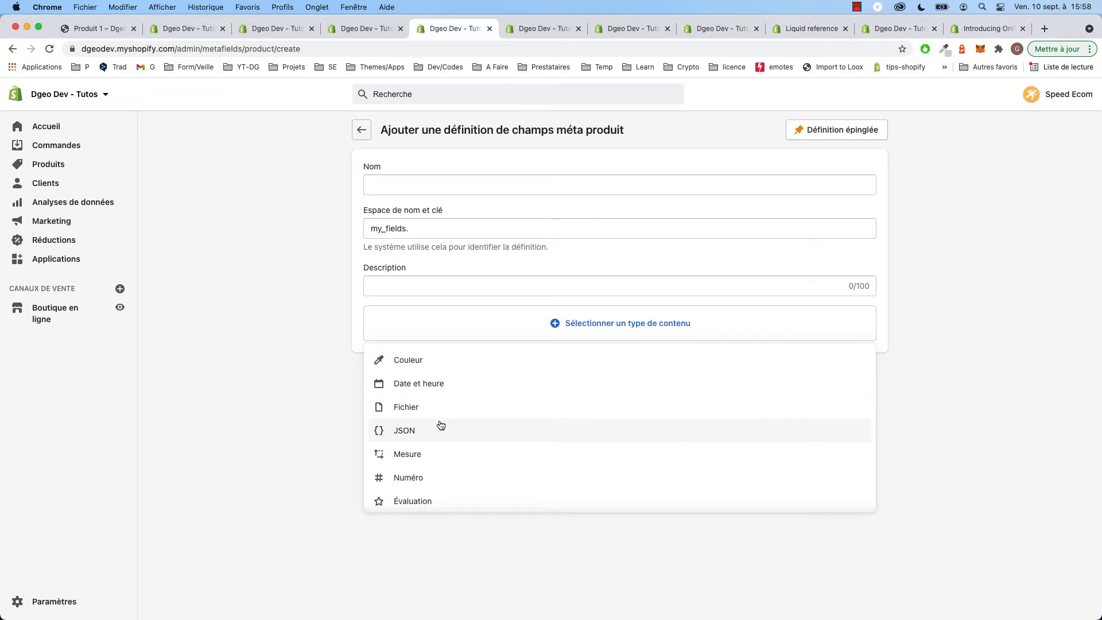
pyautogui.scroll(-2, 437, 453)
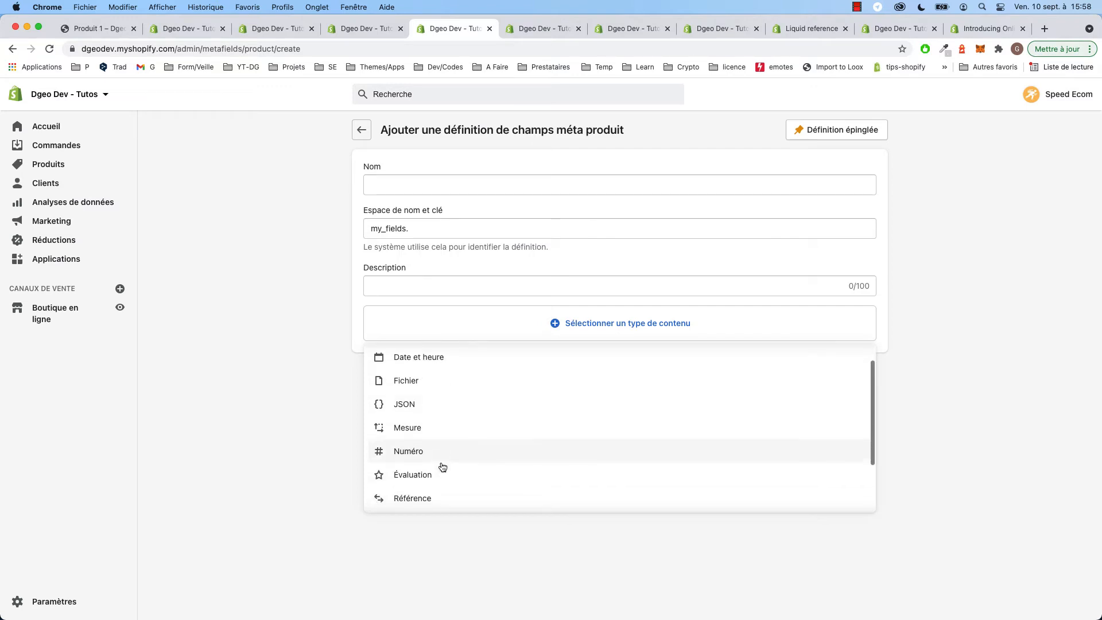
pyautogui.scroll(-3, 431, 491)
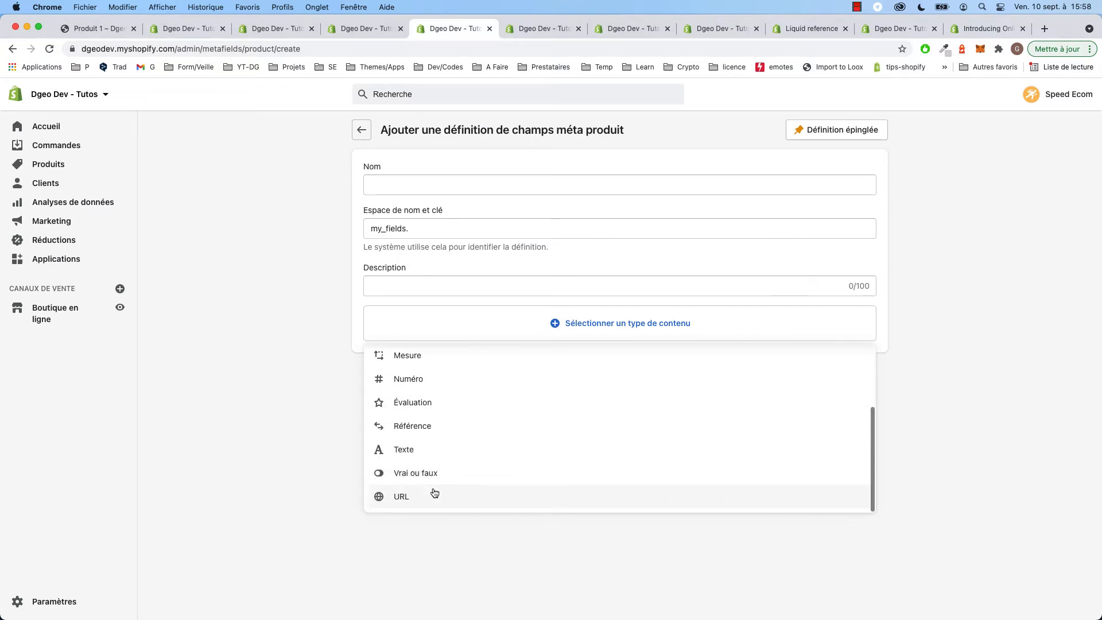
pyautogui.scroll(5, 439, 486)
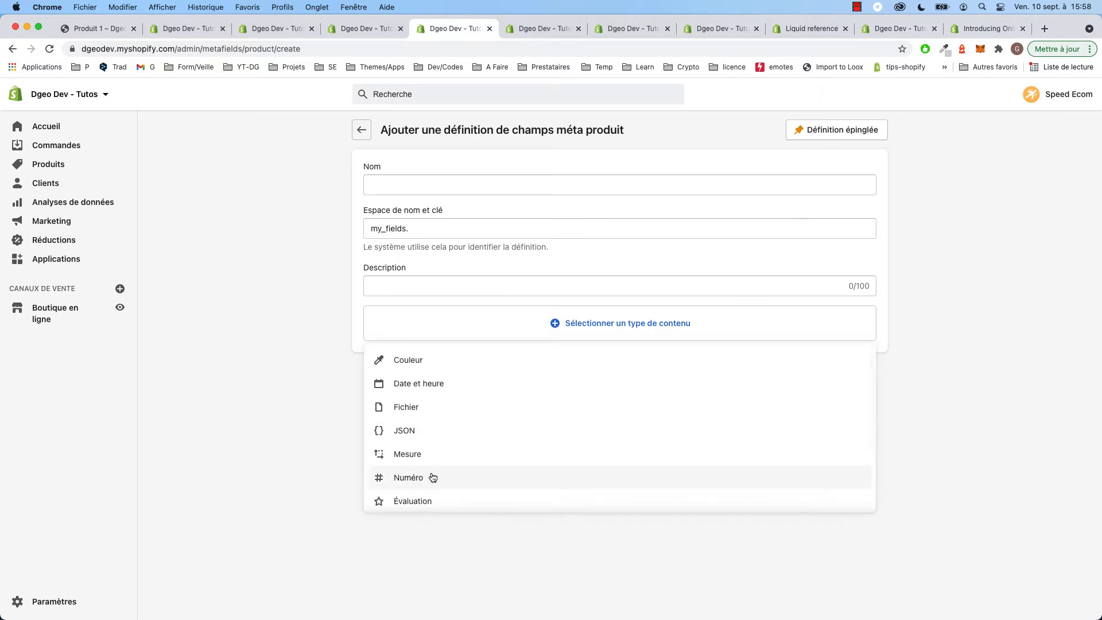
pyautogui.scroll(-5, 423, 484)
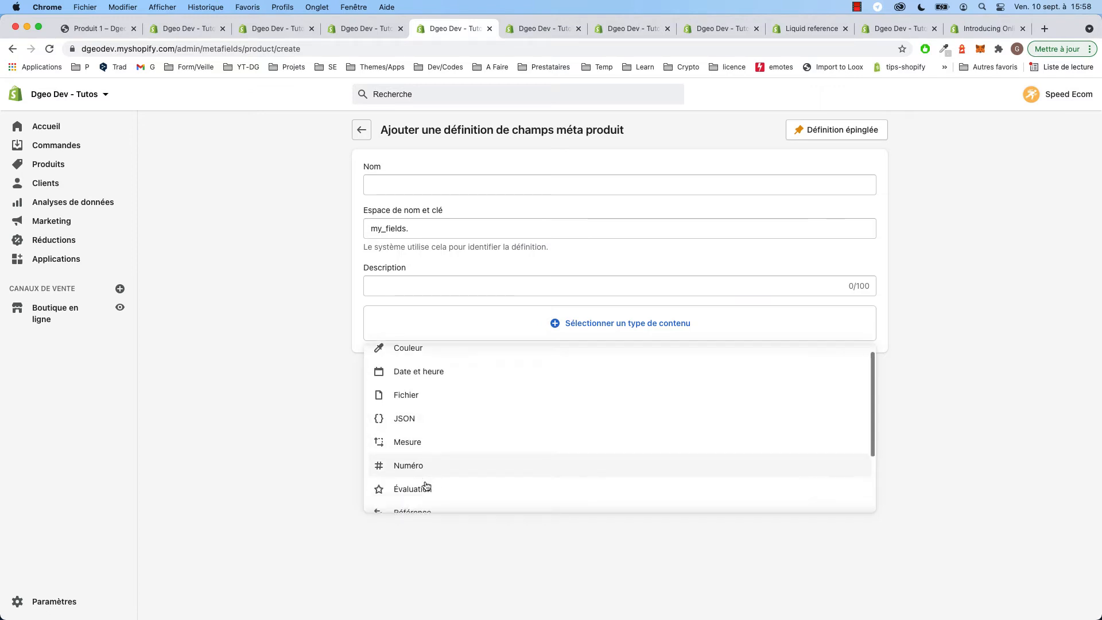
pyautogui.click(414, 455)
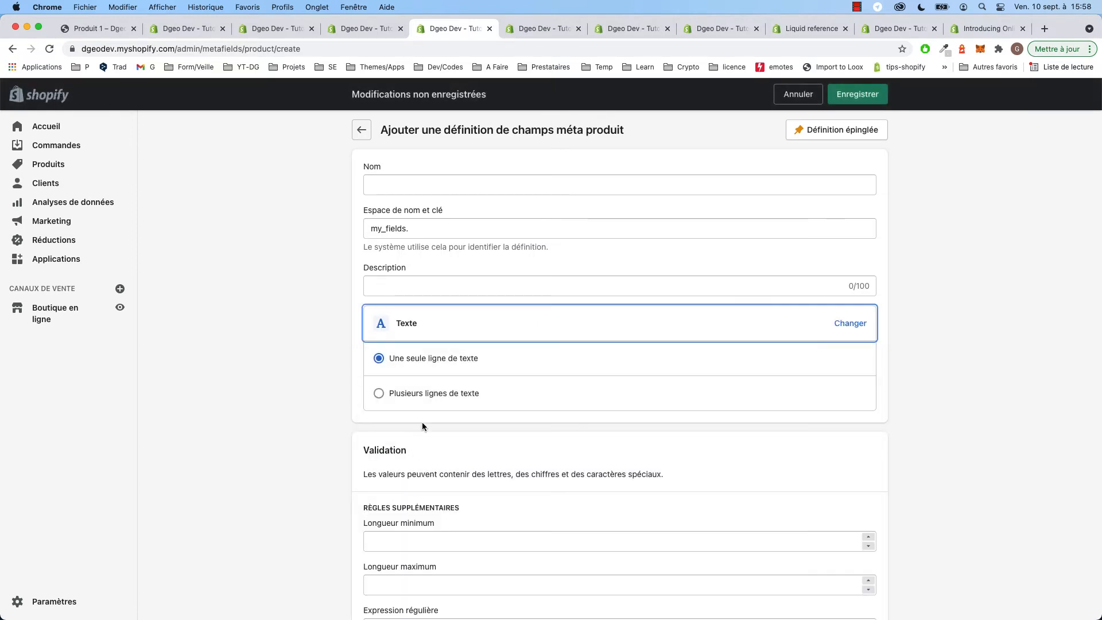
pyautogui.scroll(-2, 422, 422)
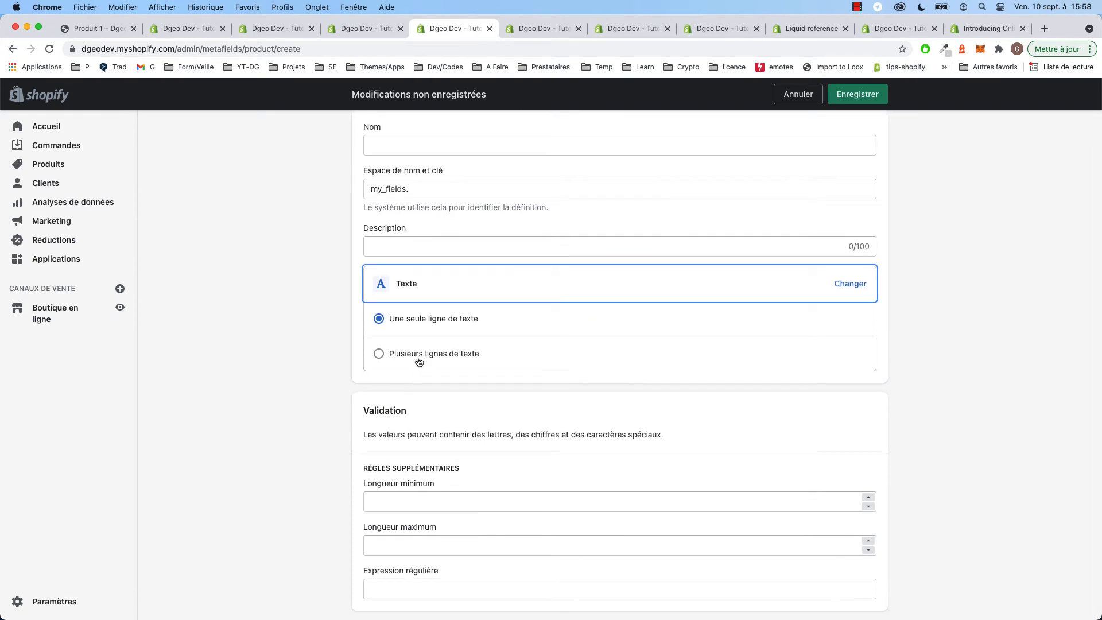
pyautogui.click(419, 360)
# Step: Name the metafield definition Test and save it
pyautogui.scroll(1, 395, 377)
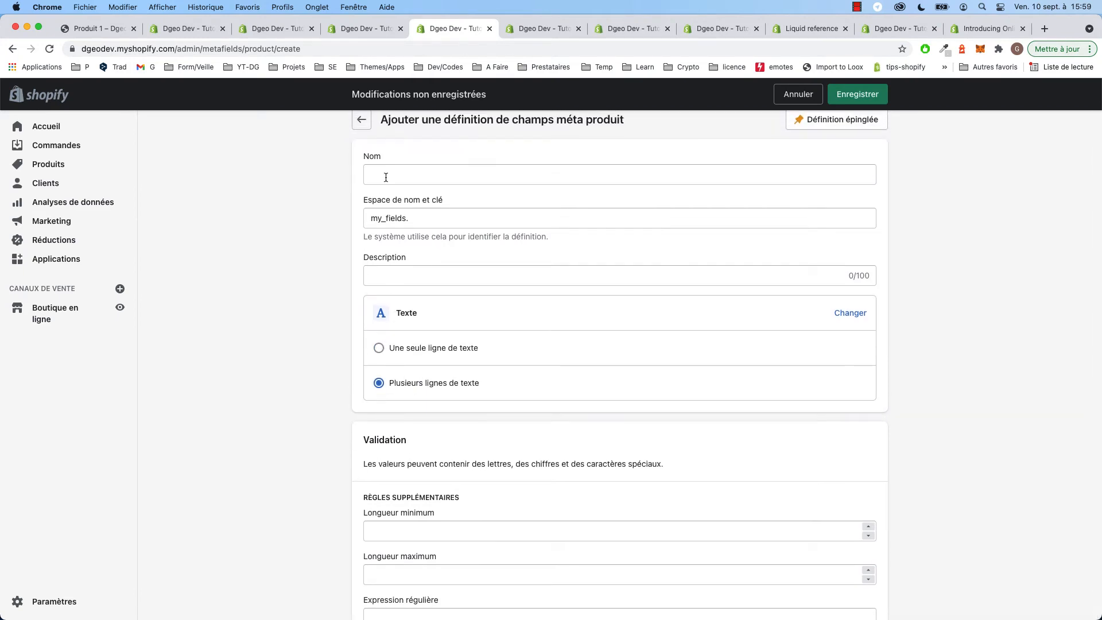
pyautogui.click(387, 176)
pyautogui.write('Test')
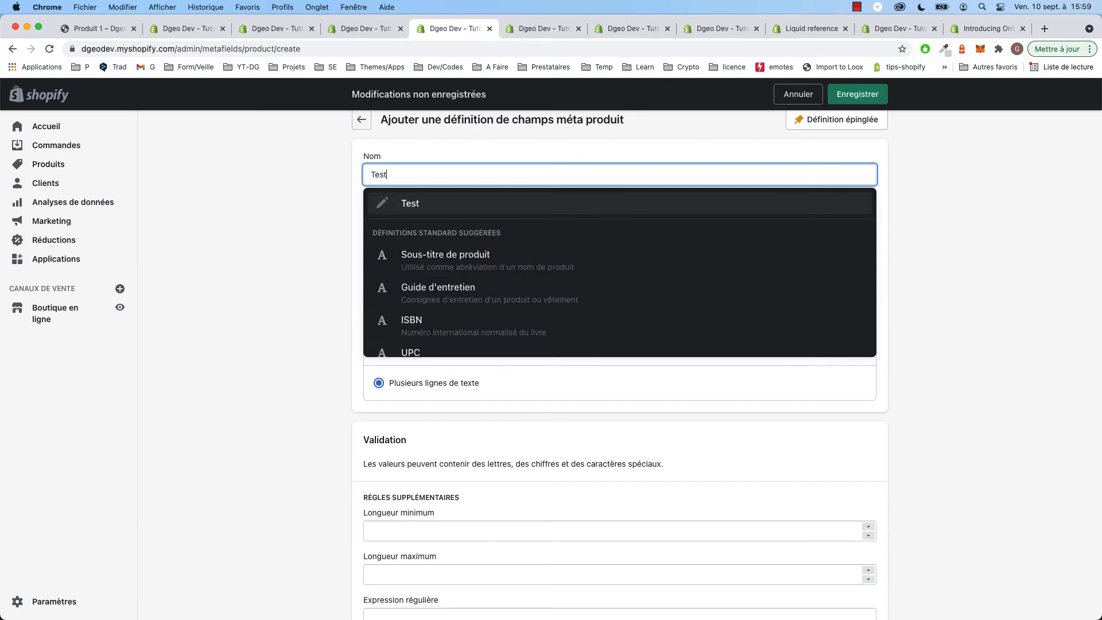
pyautogui.click(350, 315)
pyautogui.scroll(-1, 350, 312)
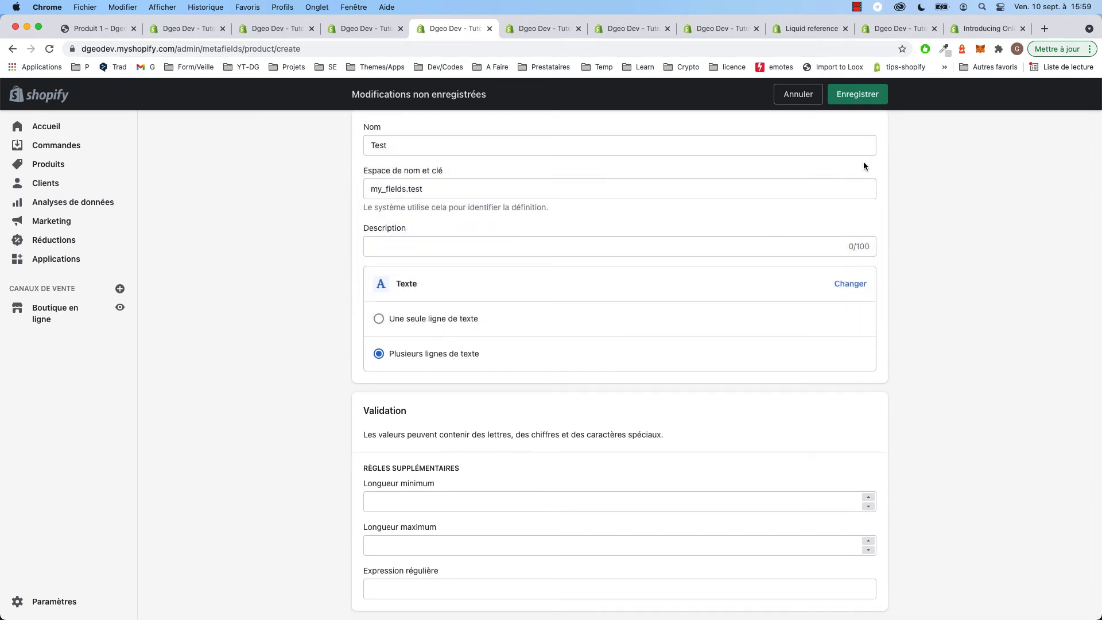
pyautogui.click(860, 104)
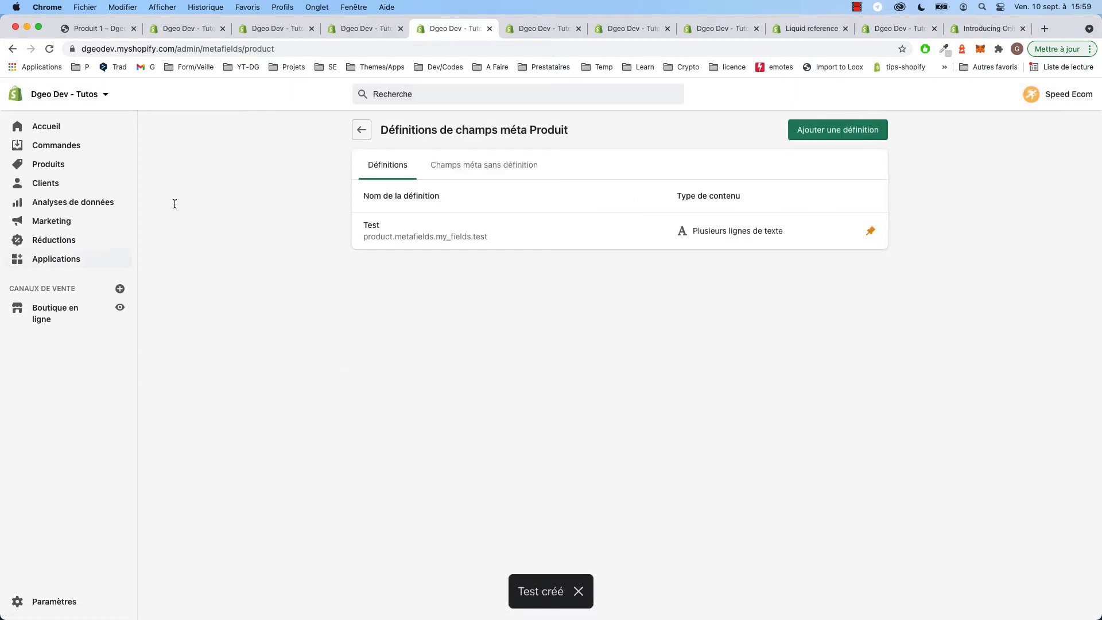
# Step: Find the open Produit 1 admin page and reload it to load the new metafield
pyautogui.click(546, 30)
pyautogui.click(628, 30)
pyautogui.click(703, 29)
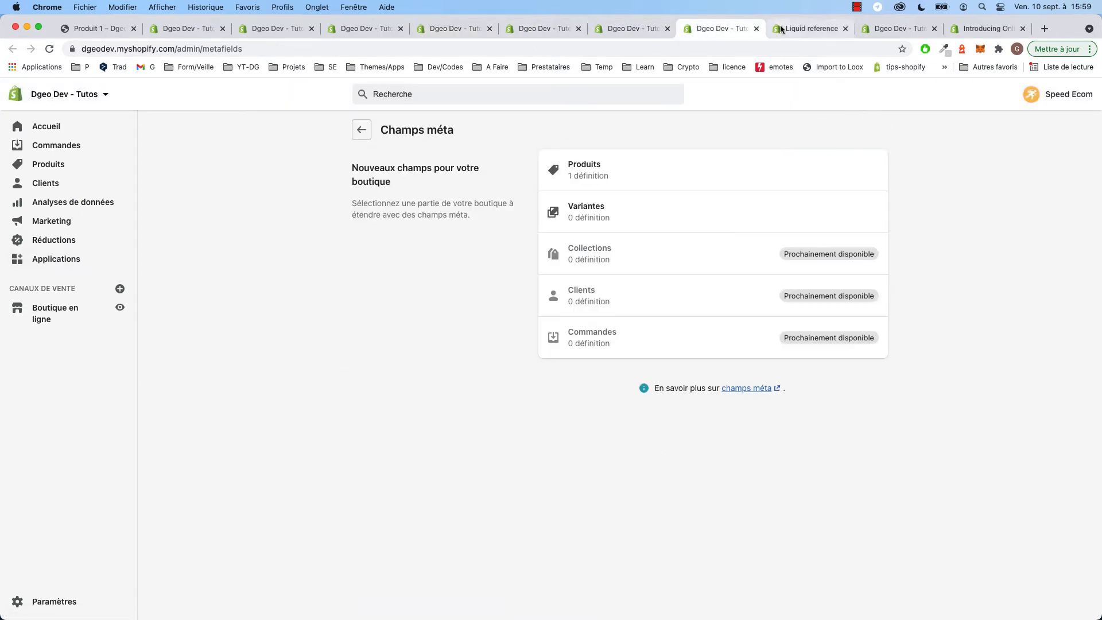
pyautogui.click(780, 29)
pyautogui.click(720, 29)
pyautogui.click(643, 28)
pyautogui.click(900, 29)
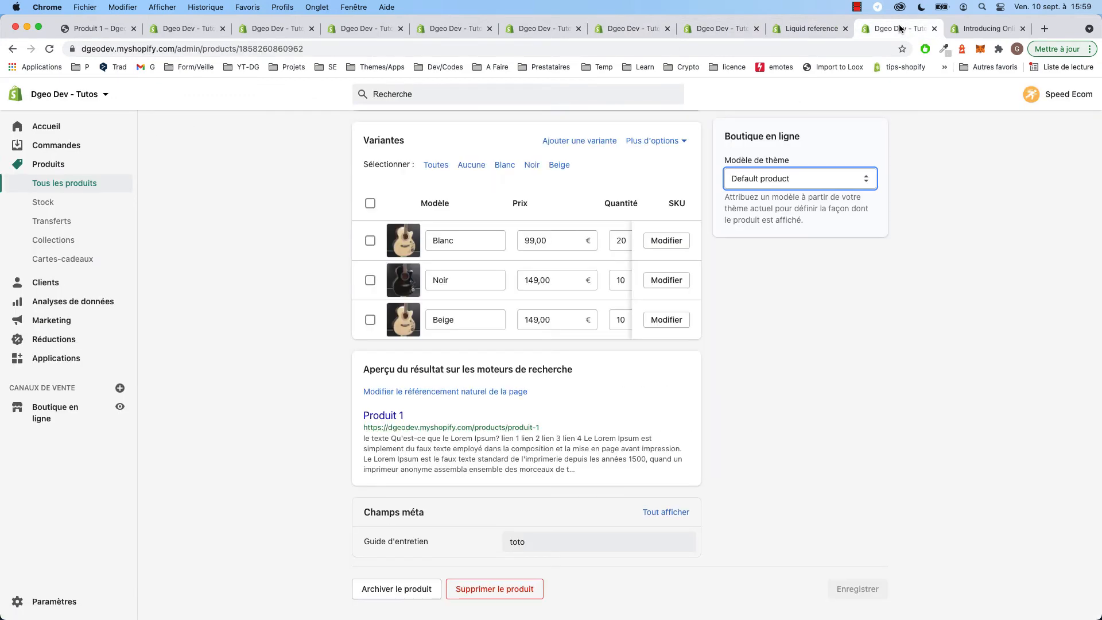
pyautogui.click(50, 49)
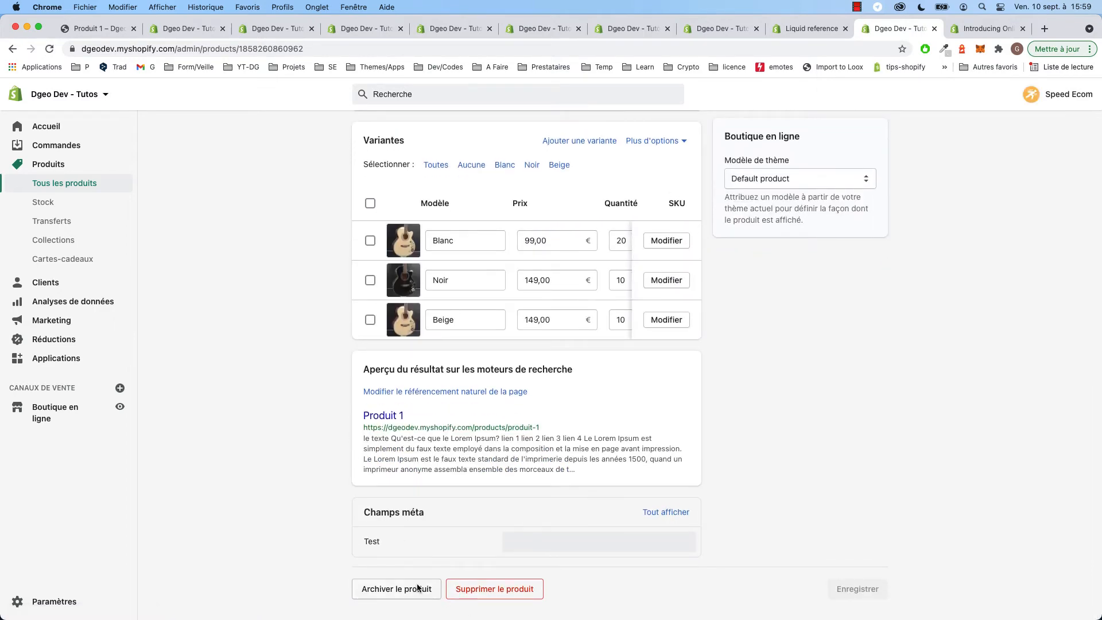
# Step: Set Produit 1's Test metafield to "testttt" and save the product
pyautogui.click(540, 543)
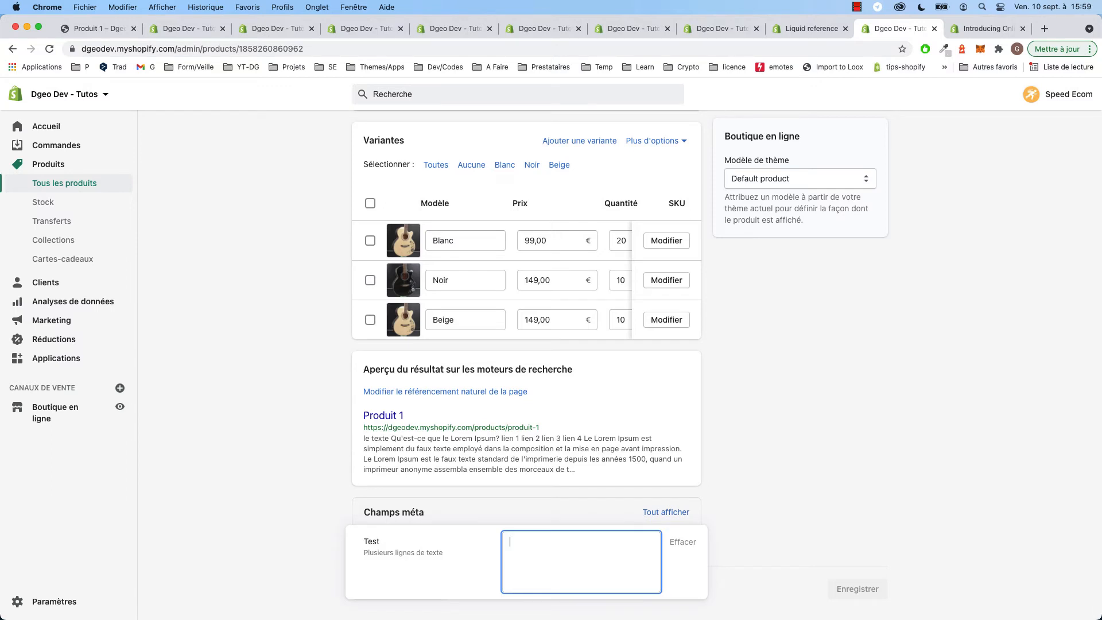
pyautogui.write('testttt')
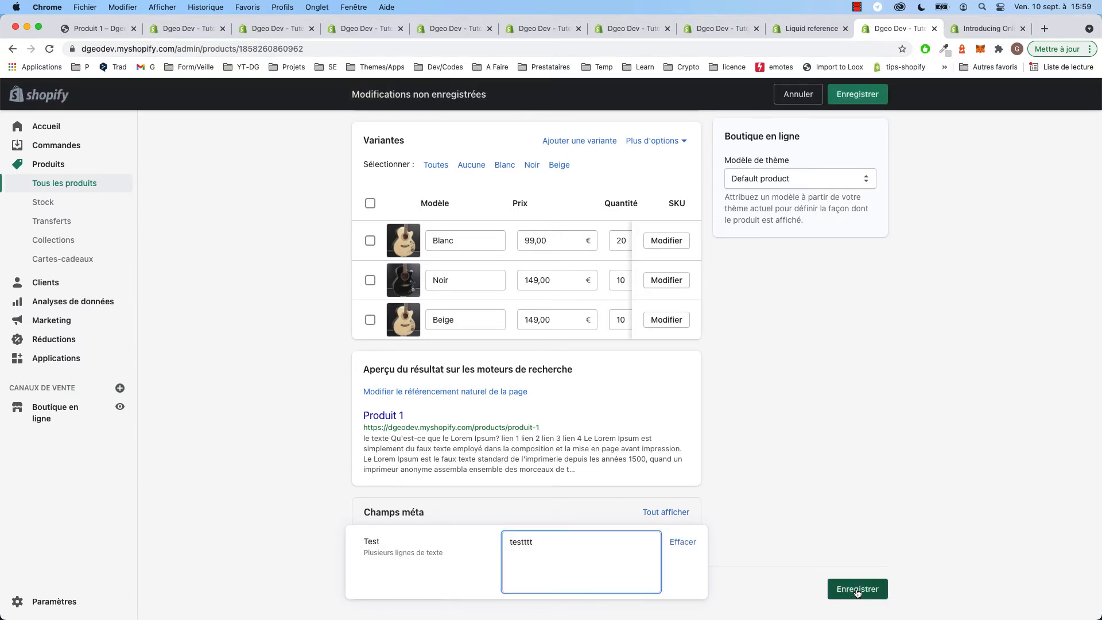
pyautogui.click(857, 589)
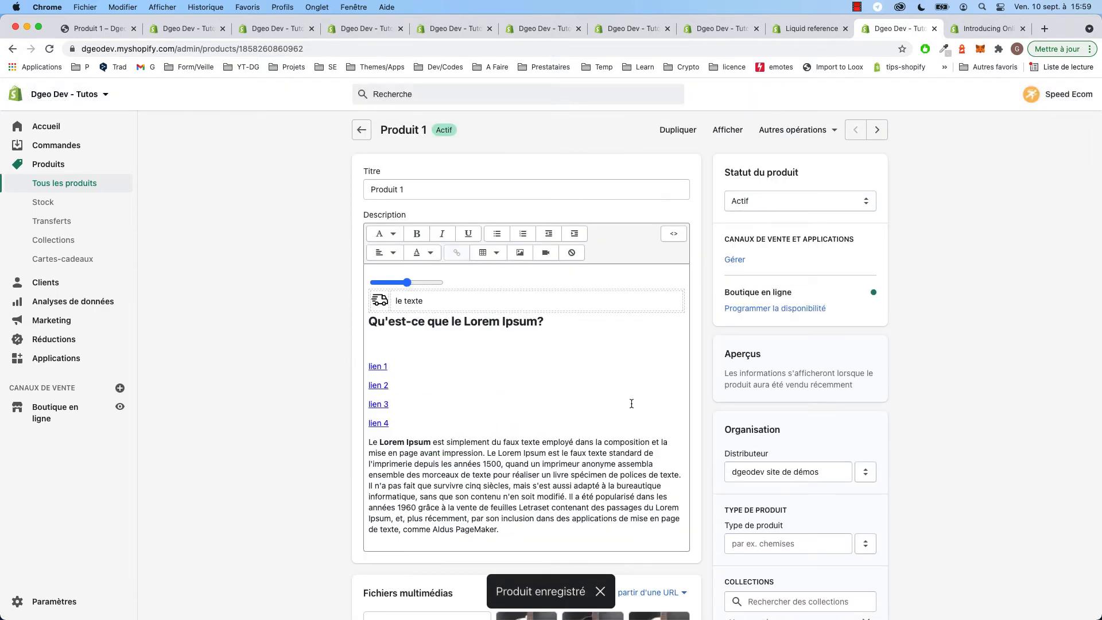
pyautogui.scroll(-15, 631, 404)
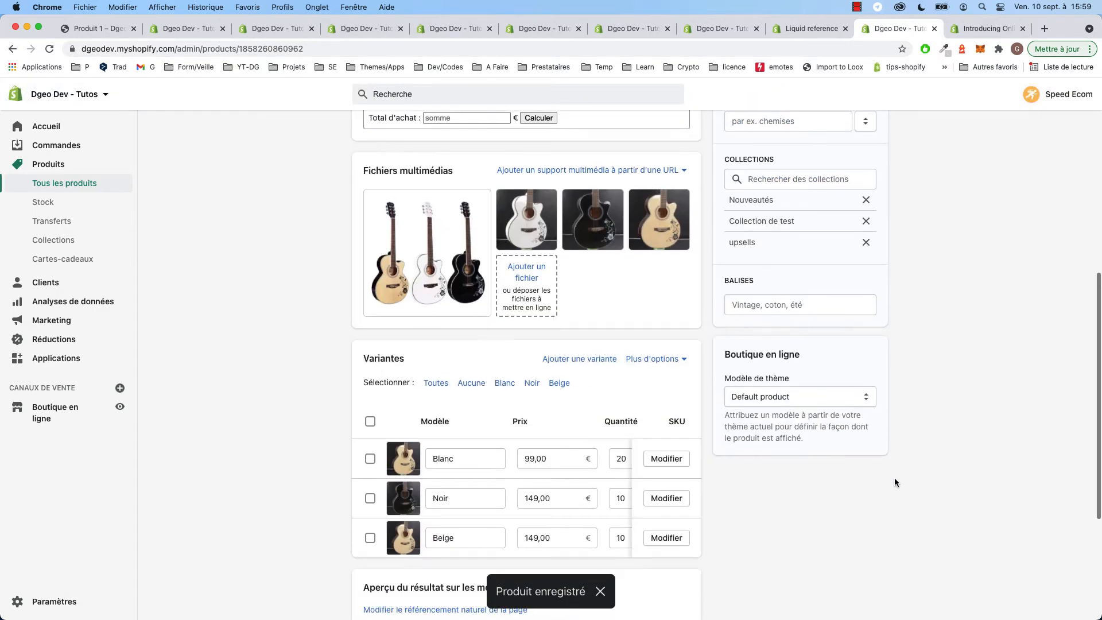
# Step: Return to the Dawn theme editor on the Produit par défaut template and reload it, discarding the unsaved changes
pyautogui.scroll(-5, 894, 478)
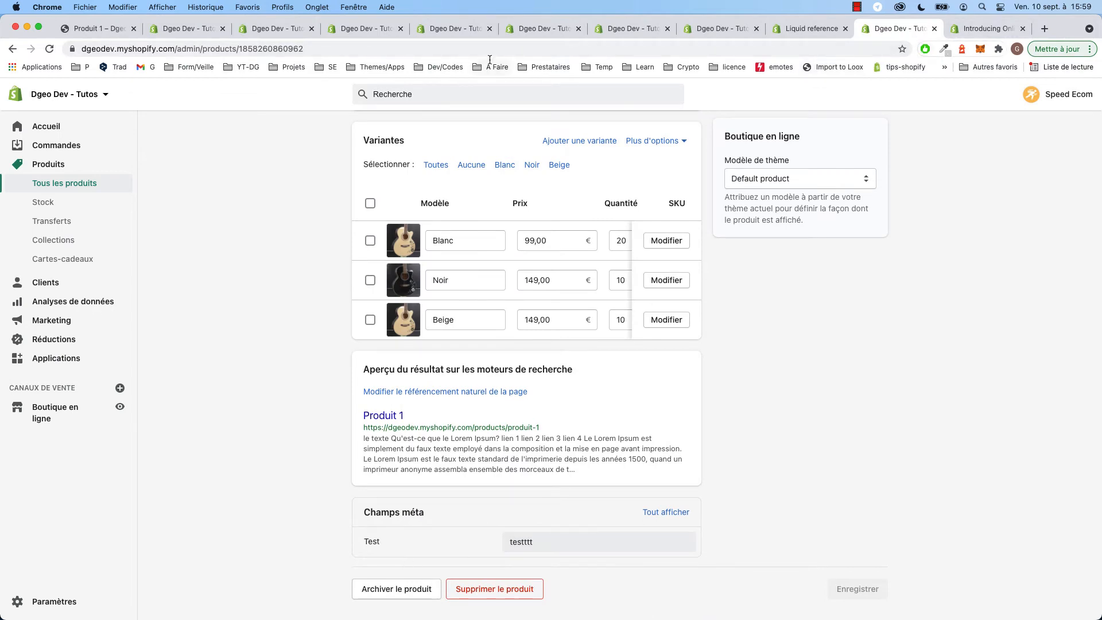
pyautogui.click(520, 30)
pyautogui.click(442, 29)
pyautogui.click(361, 30)
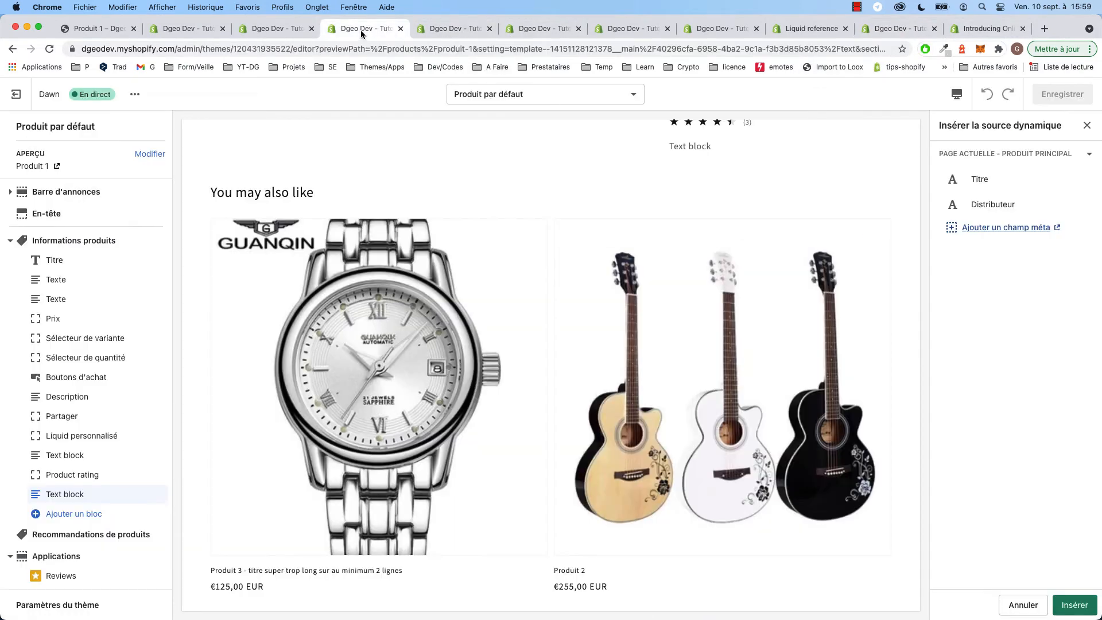
pyautogui.click(50, 49)
pyautogui.click(591, 242)
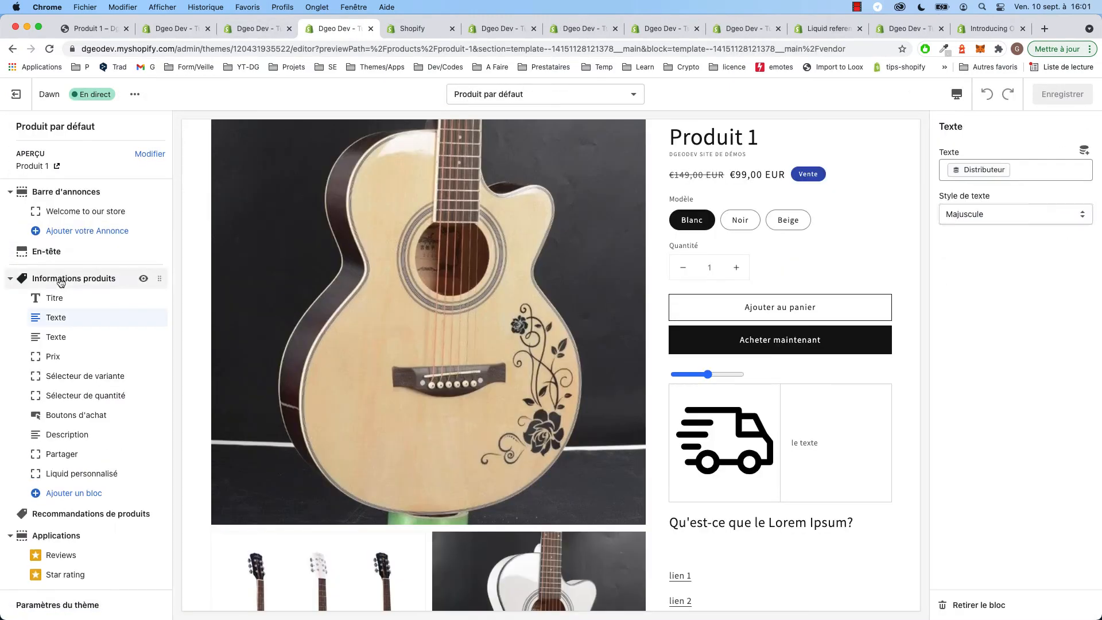
# Step: Begin the code of the Liquid personnalisé block under Informations produits with "{{ product.metafields."
pyautogui.click(74, 278)
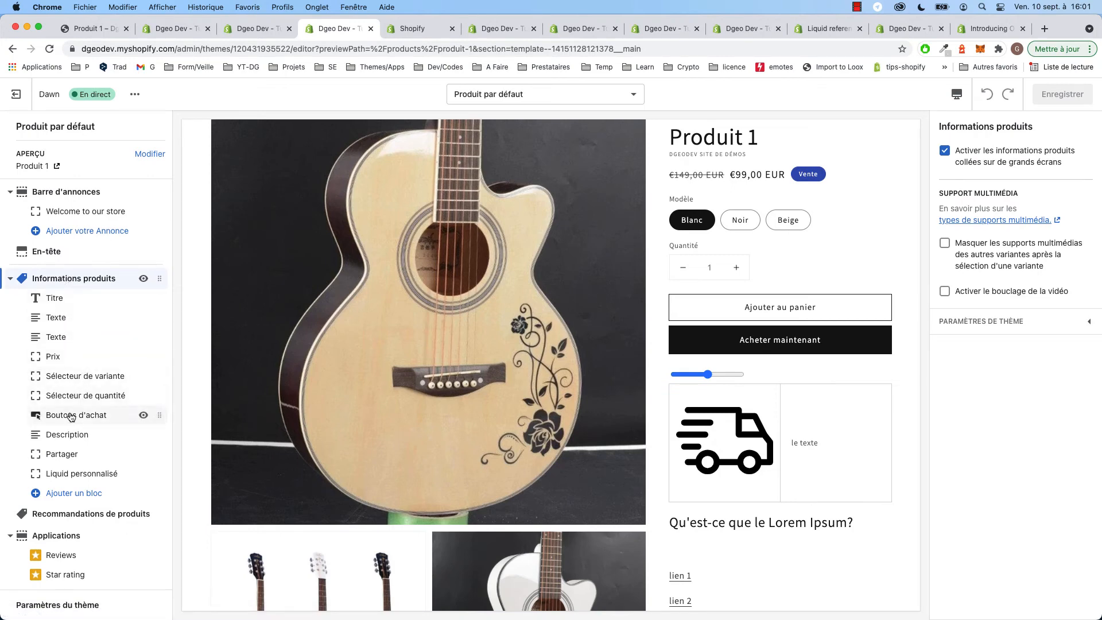
pyautogui.click(76, 478)
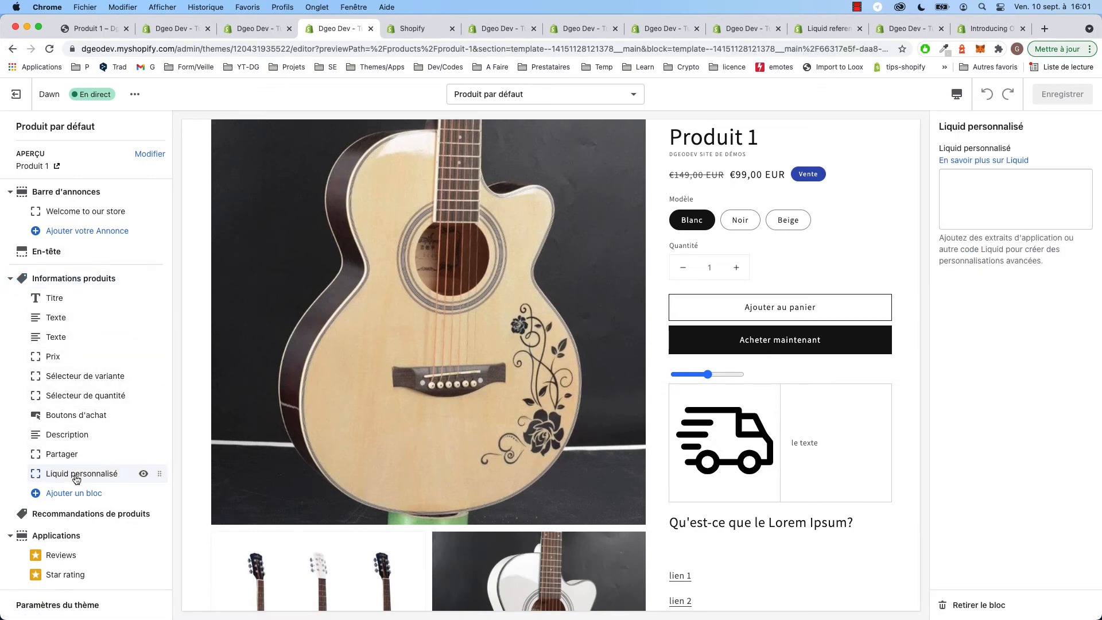
pyautogui.click(994, 223)
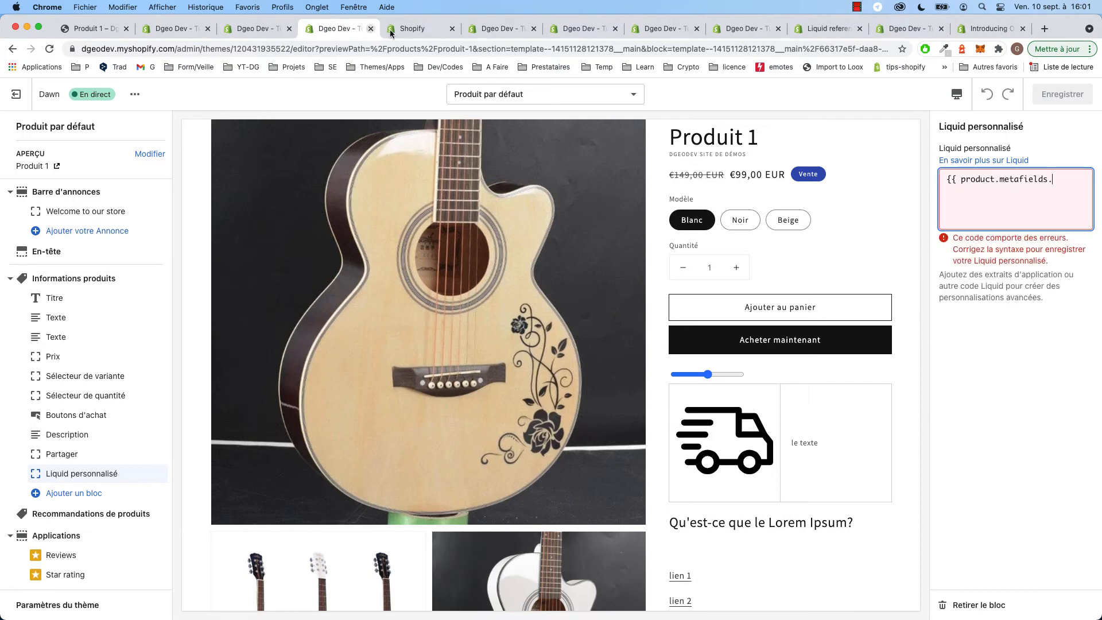
# Step: Find the Test product metafield definition in the admin and copy its namespace and key, my_fields.test
pyautogui.click(417, 33)
pyautogui.click(302, 37)
pyautogui.click(250, 30)
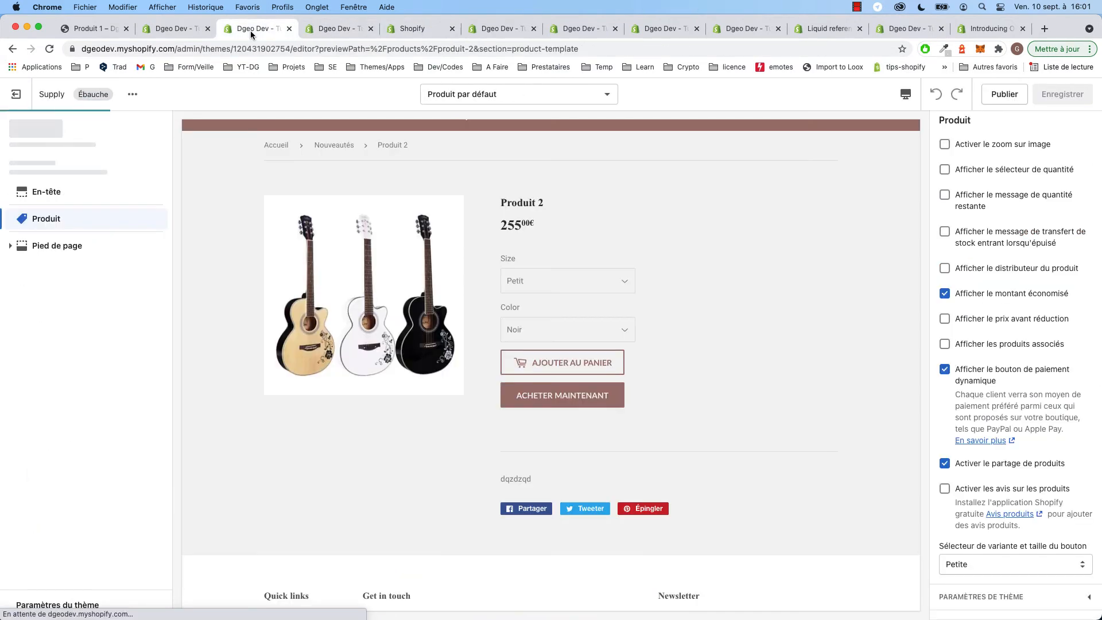
pyautogui.click(427, 38)
pyautogui.click(501, 30)
pyautogui.click(574, 28)
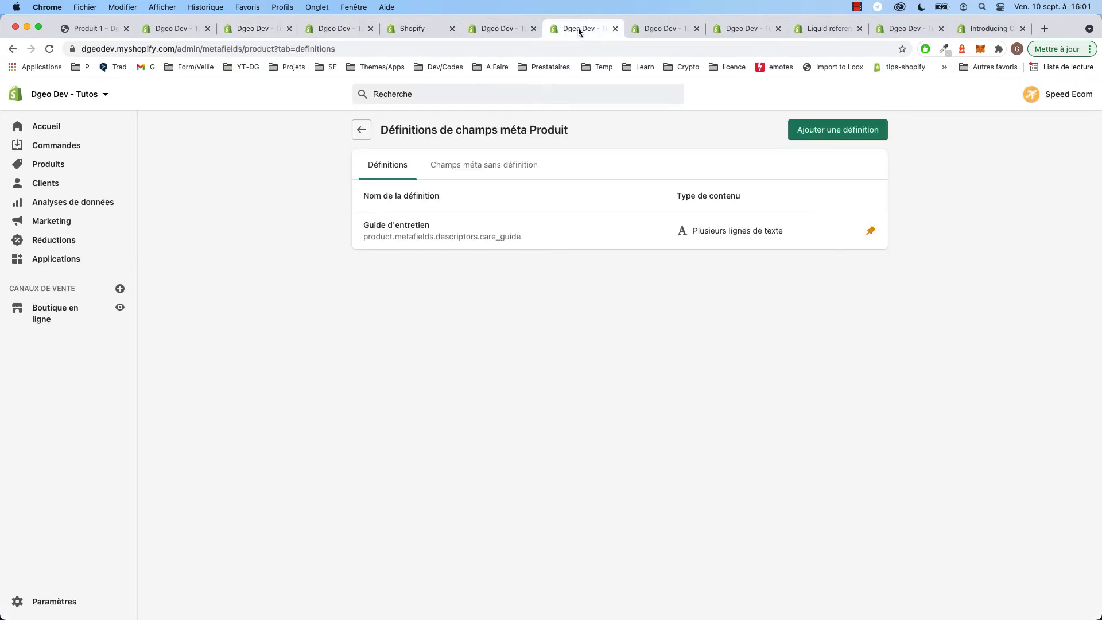
pyautogui.click(501, 27)
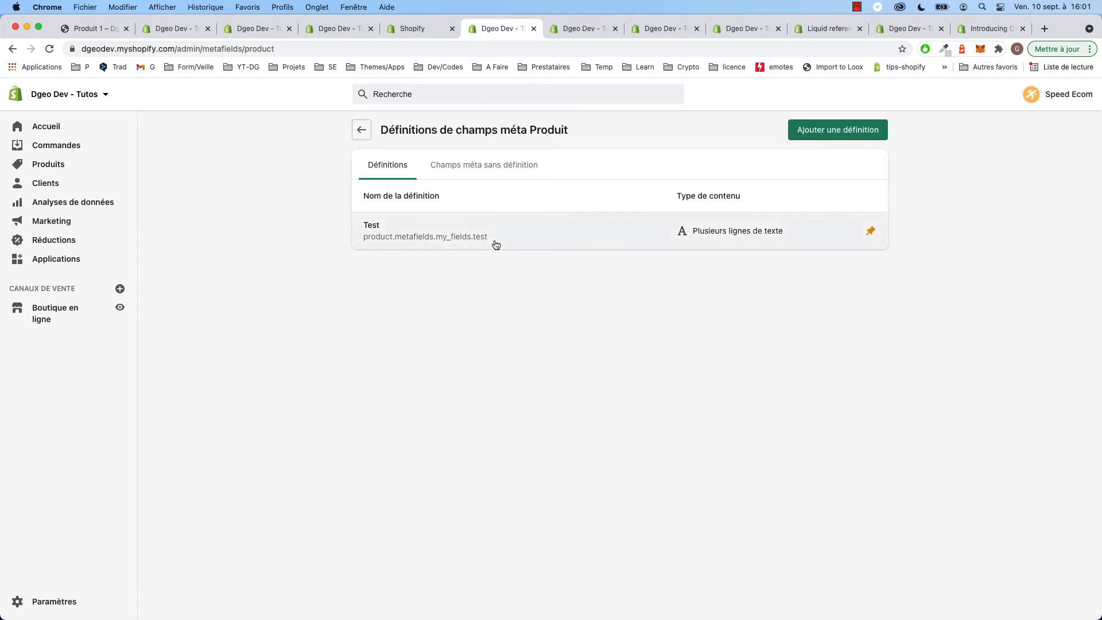
pyautogui.moveTo(493, 242); pyautogui.dragTo(372, 229)
pyautogui.moveTo(443, 231); pyautogui.dragTo(370, 232)
pyautogui.press('super+c')
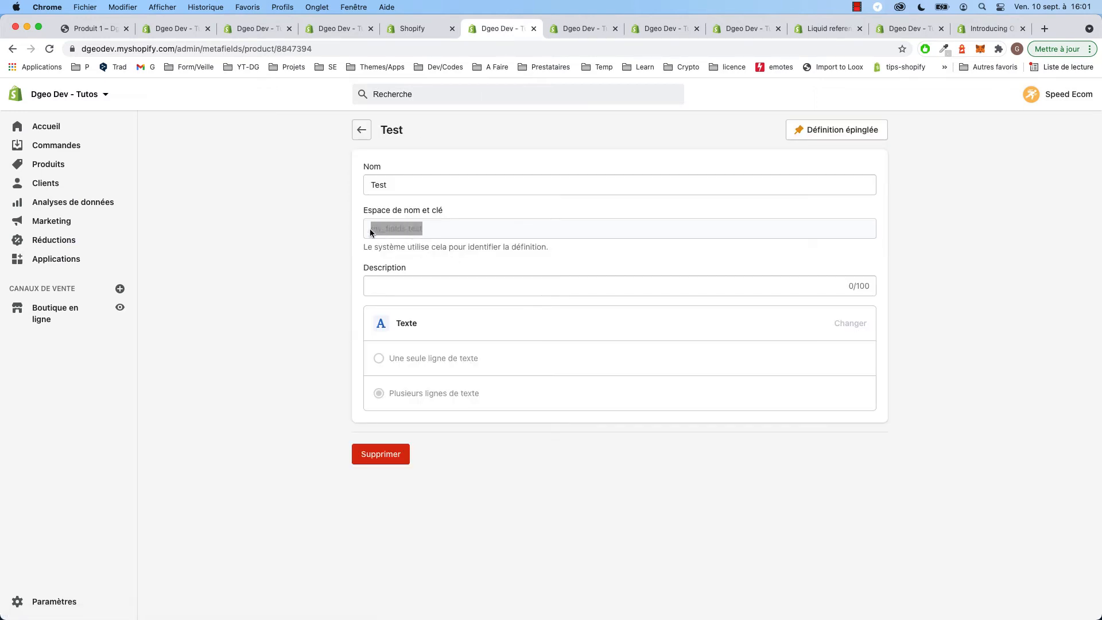
# Step: Complete the Liquid personnalisé block's code in the theme editor as "{{ product.metafields.my_fields.test }}"
pyautogui.click(419, 27)
pyautogui.click(326, 28)
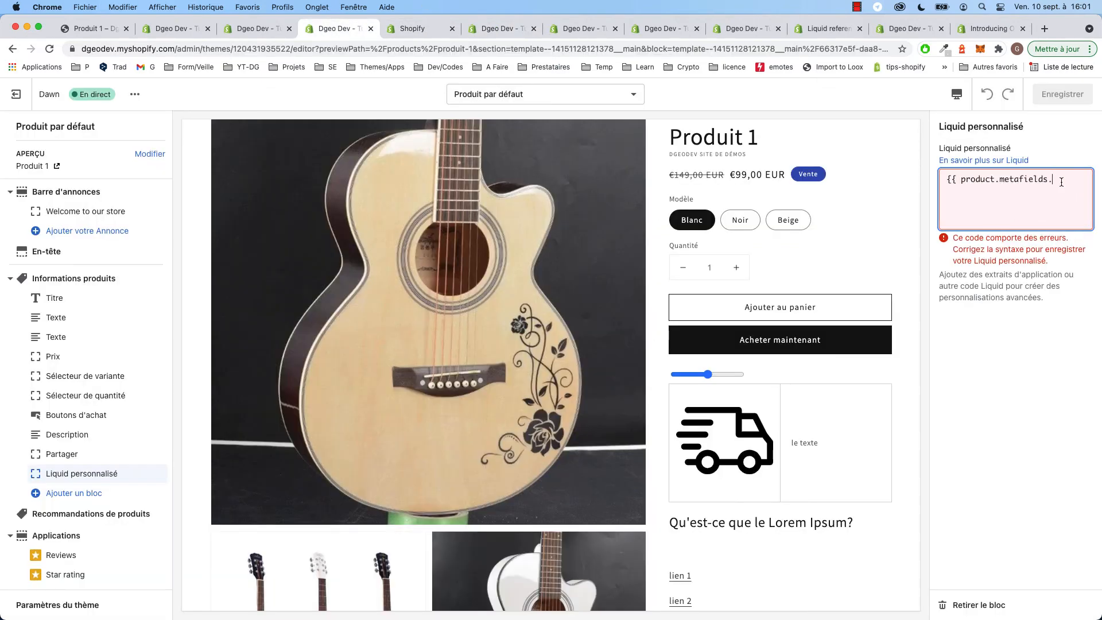
pyautogui.press('super+v')
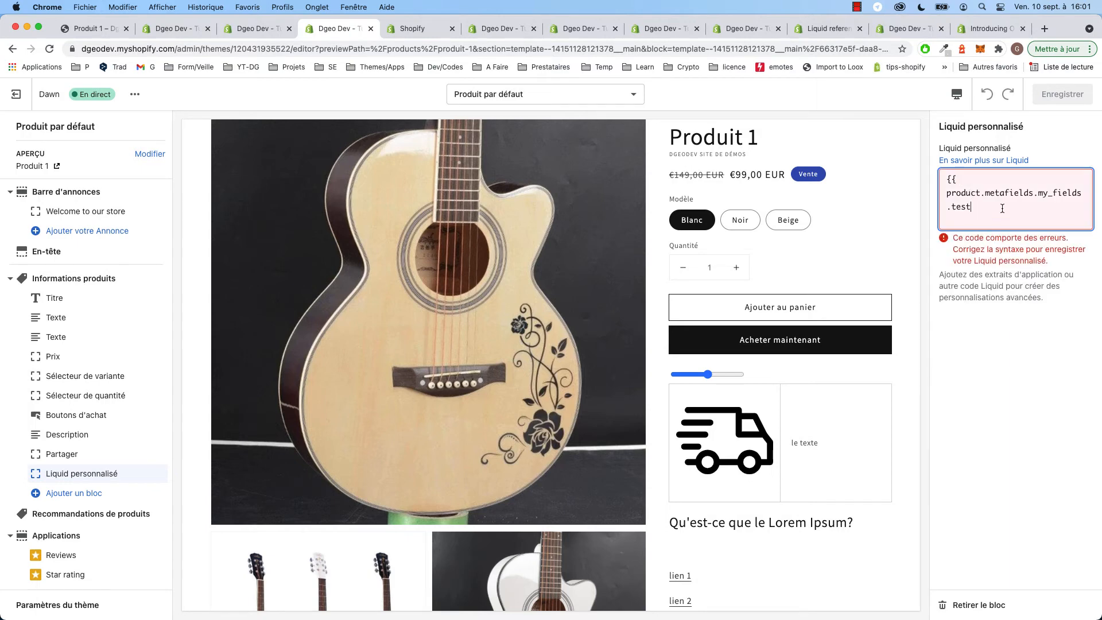
pyautogui.write('}}')
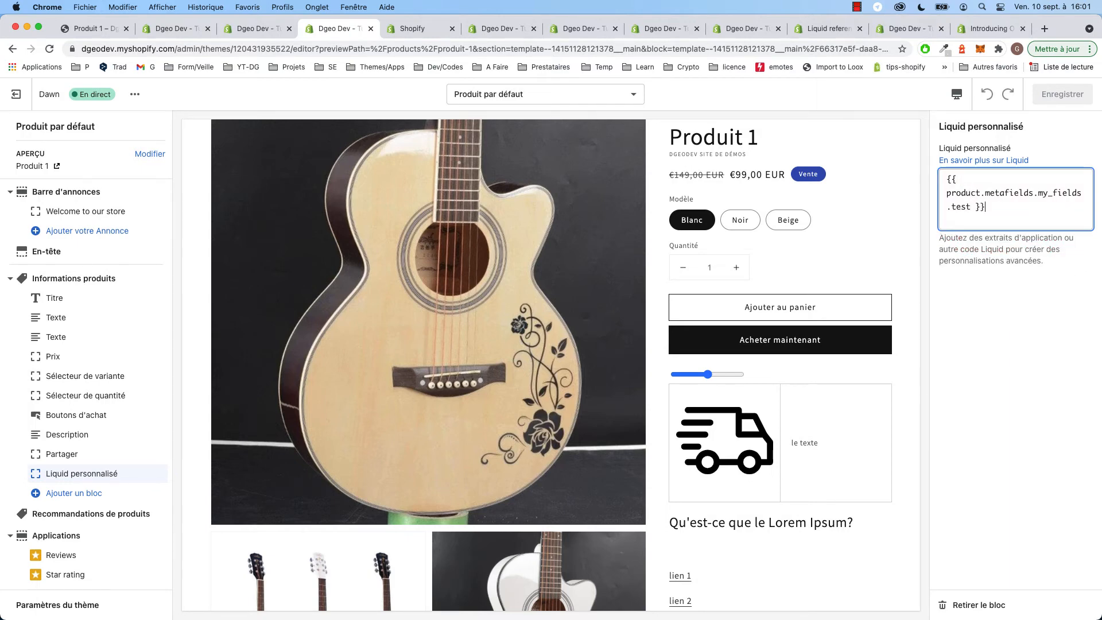
pyautogui.click(970, 175)
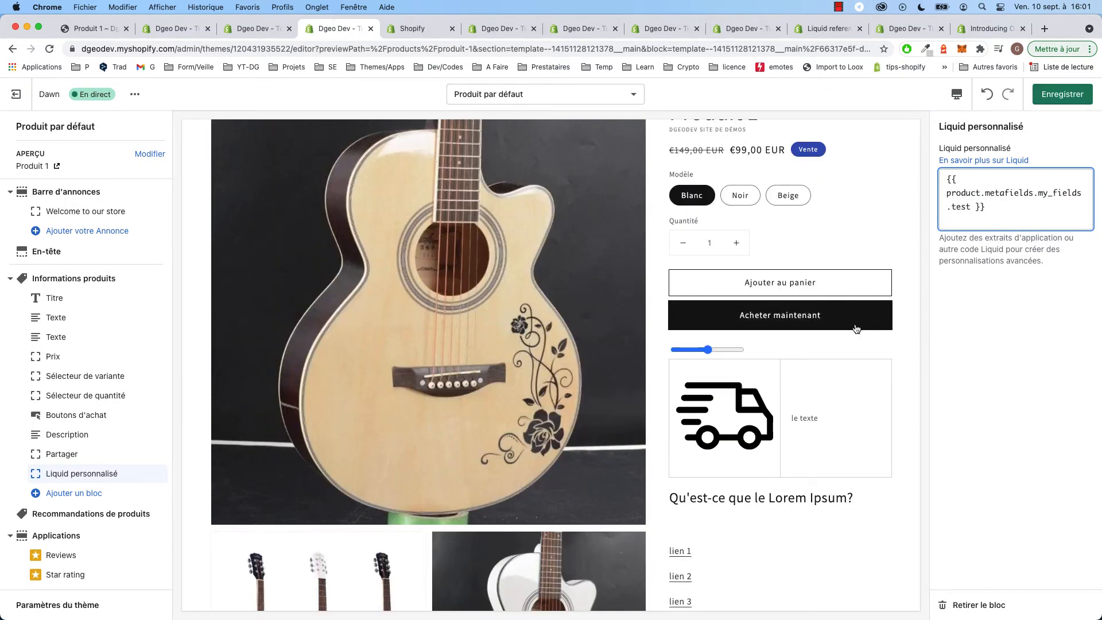
# Step: Save the product template and check the metafield output below the share link in the Produit 1 preview
pyautogui.scroll(-3, 846, 331)
pyautogui.scroll(-4, 845, 328)
pyautogui.scroll(9, 846, 329)
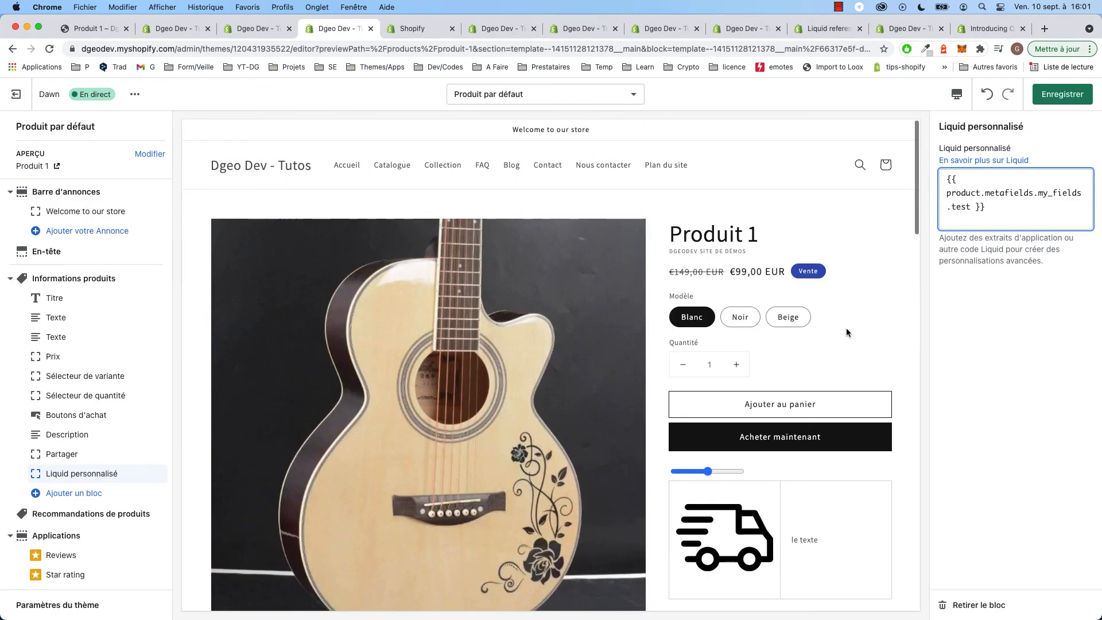
pyautogui.click(1072, 96)
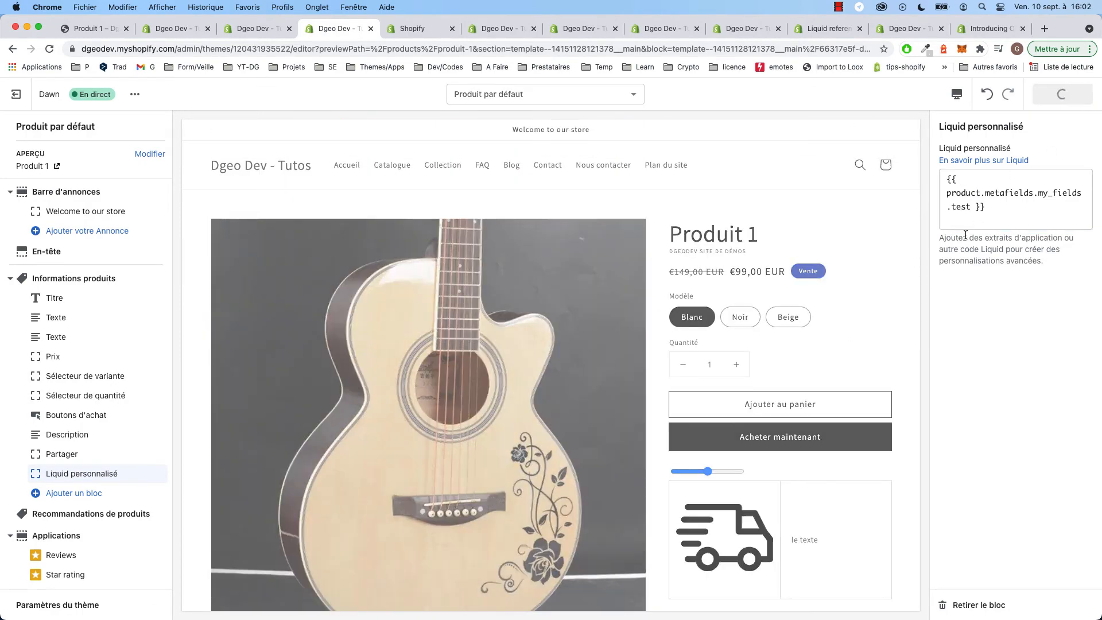
pyautogui.scroll(-10, 782, 409)
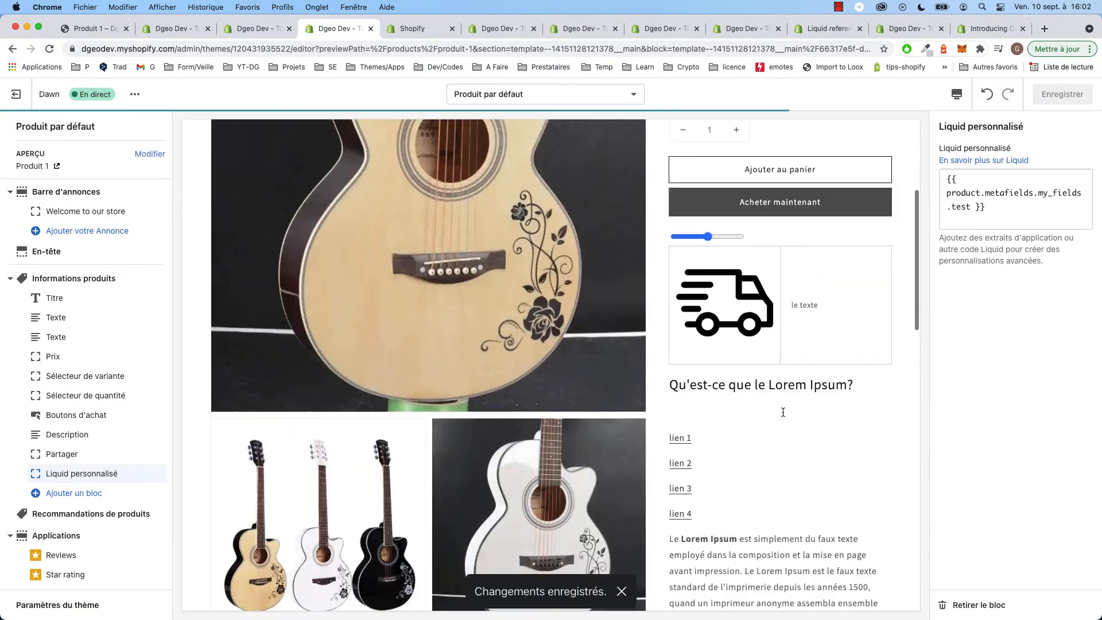
pyautogui.scroll(-7, 782, 409)
pyautogui.scroll(1, 724, 378)
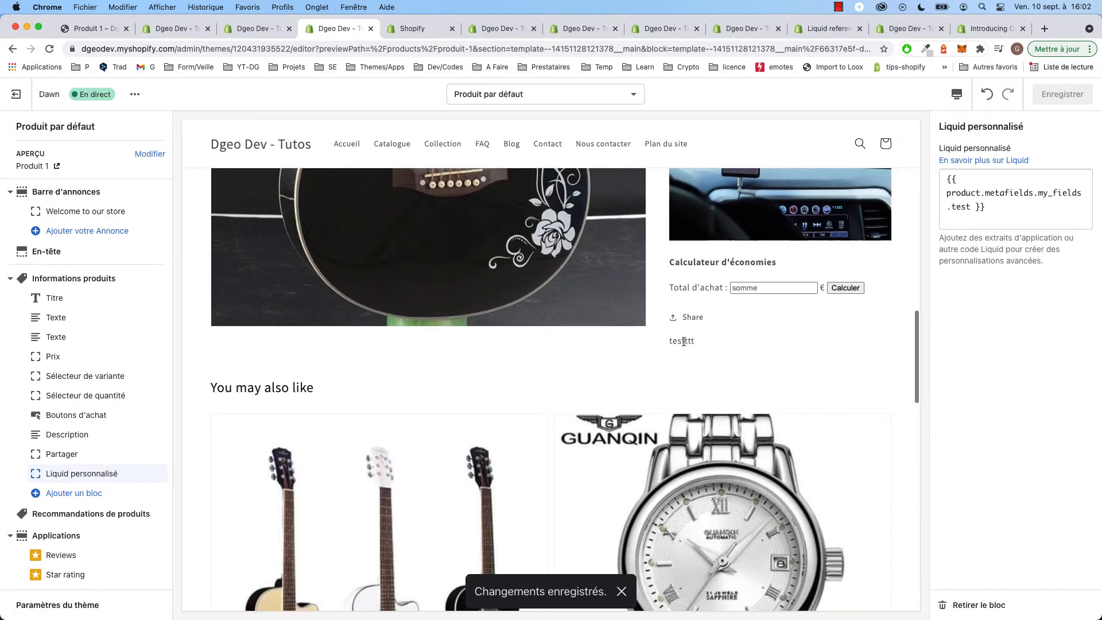
pyautogui.scroll(3, 797, 366)
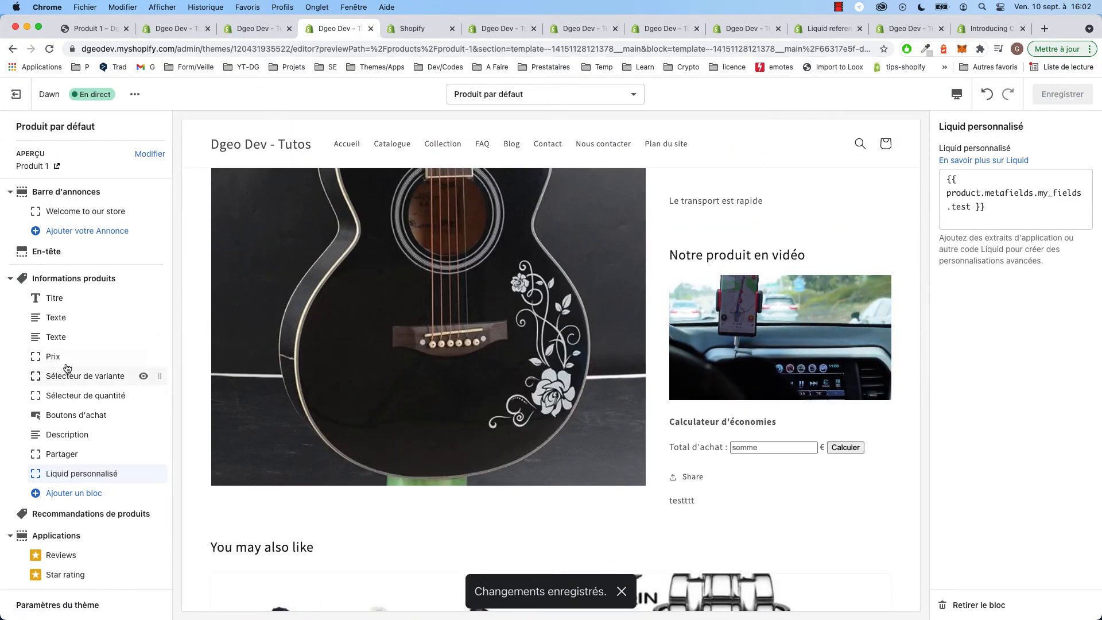
# Step: Show the dynamic sources for the empty Texte block, and collapse the Barre d'annonces, Informations produits and Applications sections
pyautogui.click(55, 337)
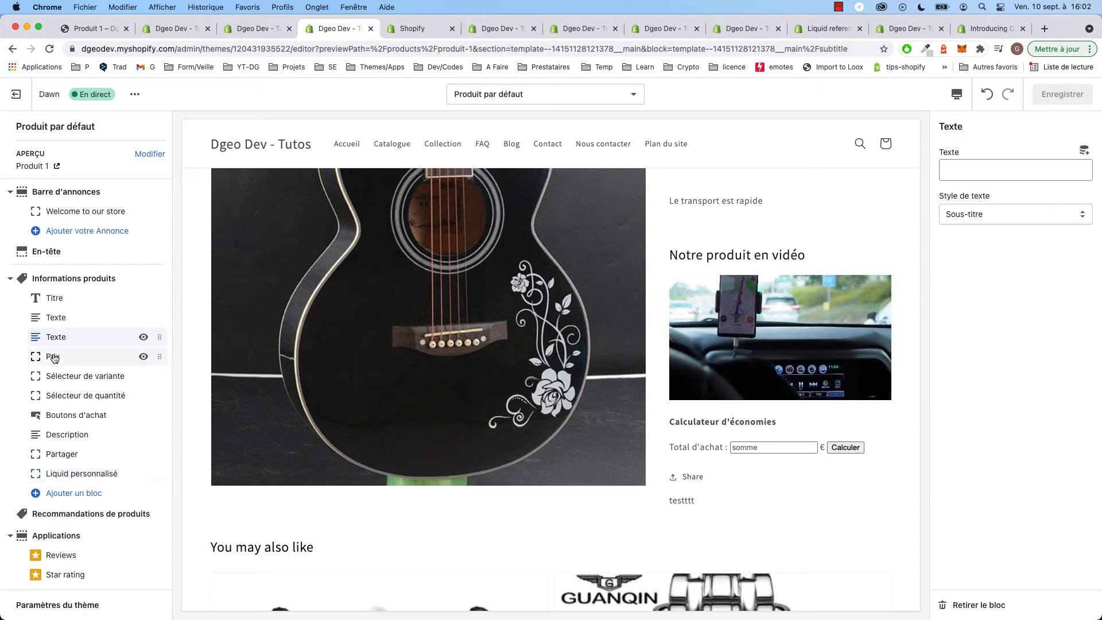
pyautogui.click(1084, 150)
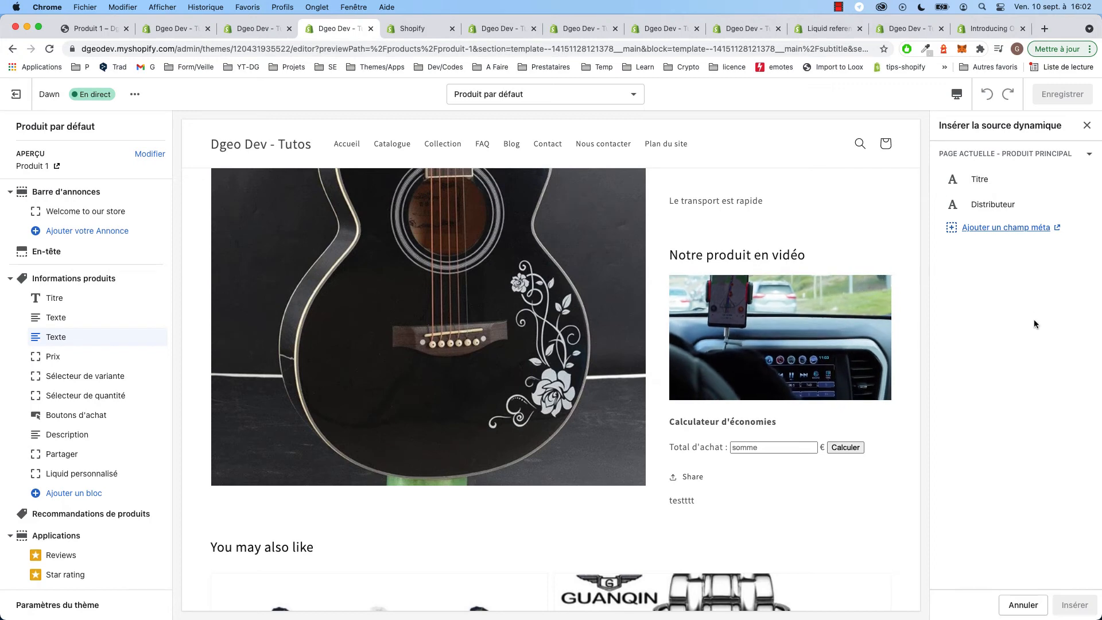
pyautogui.click(10, 192)
pyautogui.click(9, 240)
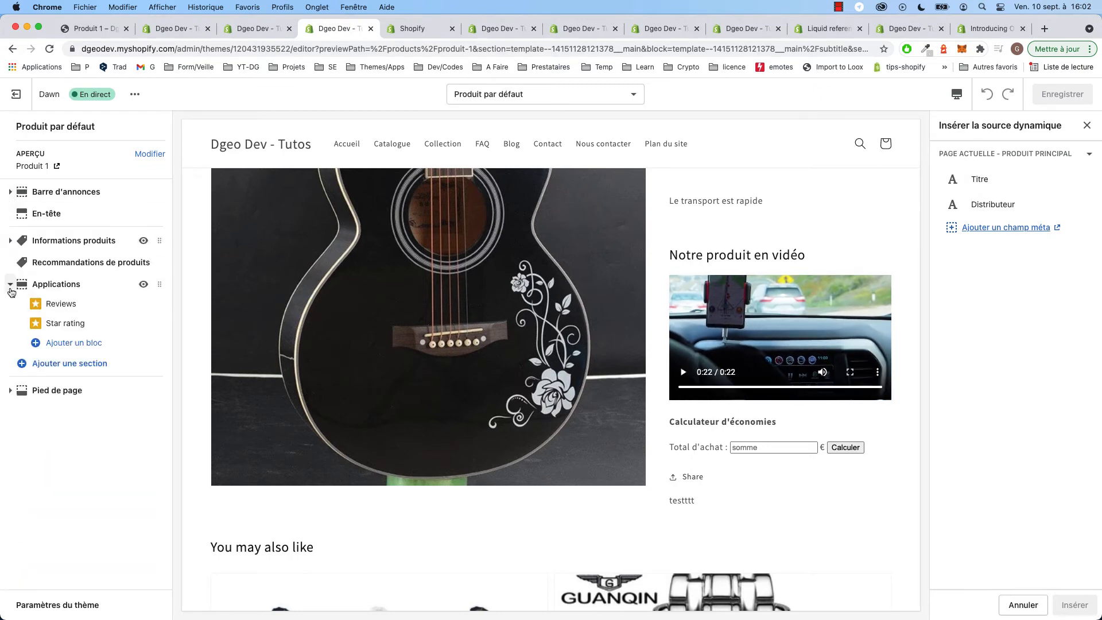
pyautogui.click(10, 284)
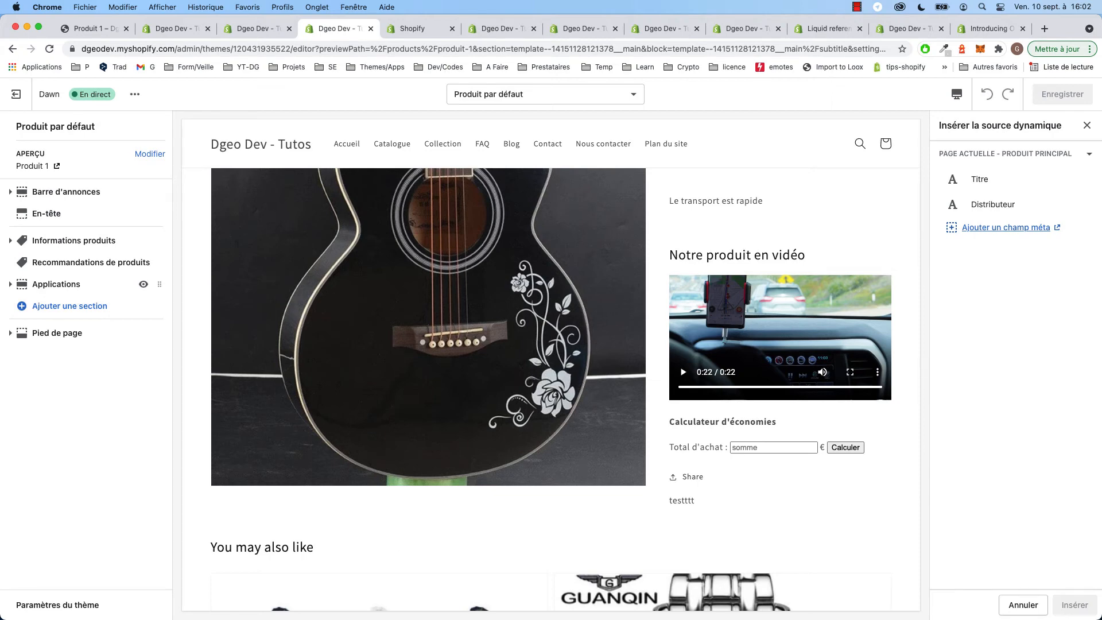
# Step: Close the spare Shopify tab and open the Langues de la boutique settings from the admin's metafields page
pyautogui.click(250, 31)
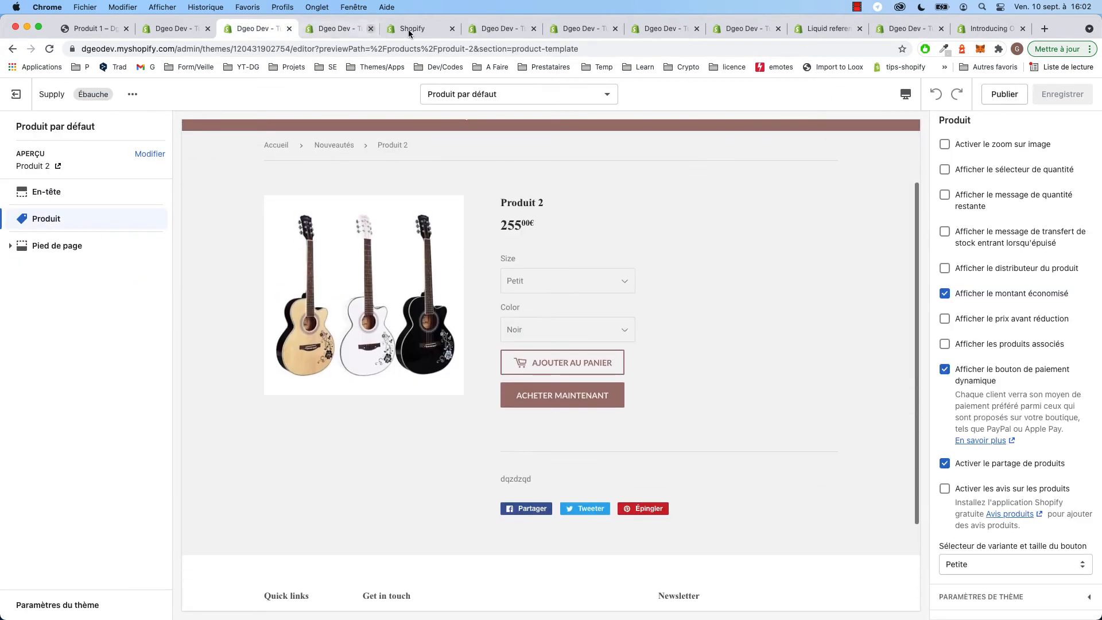
pyautogui.click(408, 29)
pyautogui.click(488, 29)
pyautogui.click(452, 29)
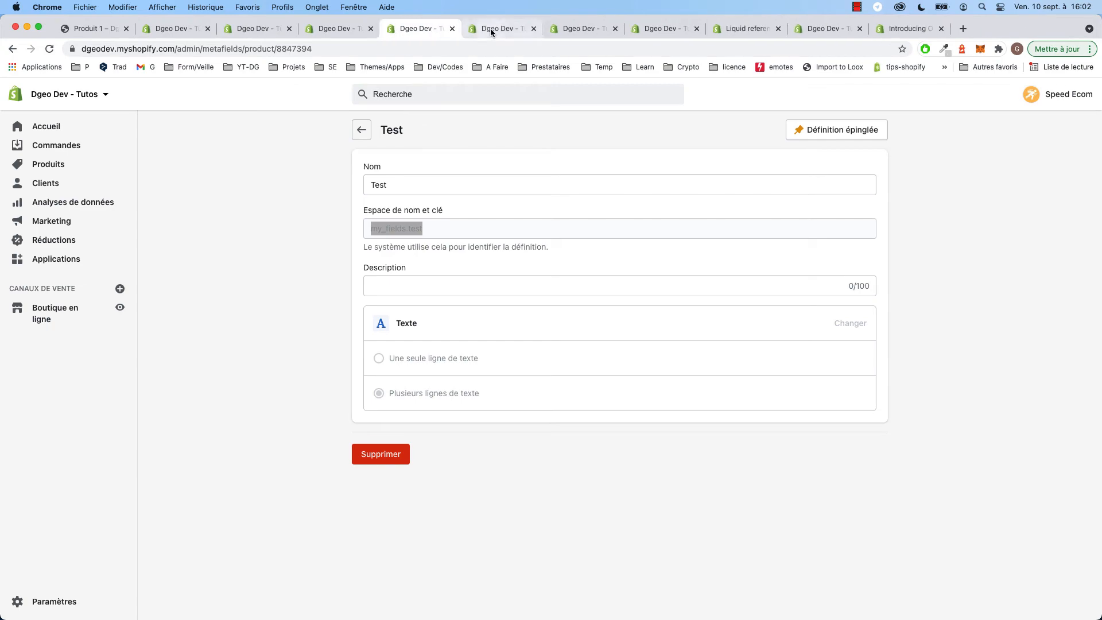
pyautogui.click(492, 31)
pyautogui.click(570, 25)
pyautogui.click(658, 28)
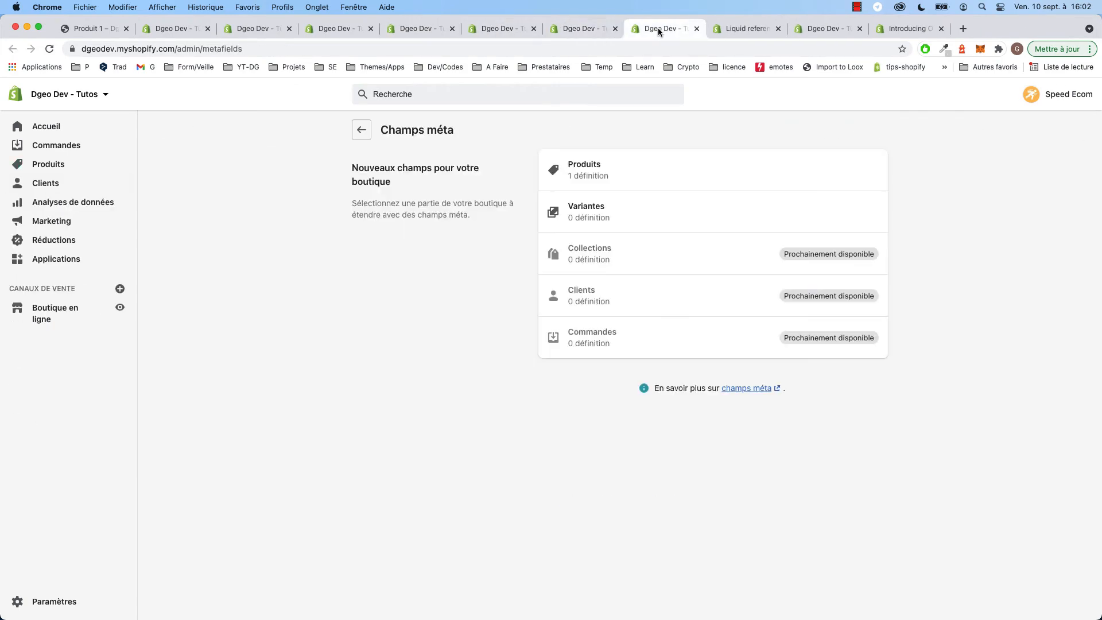
pyautogui.click(57, 599)
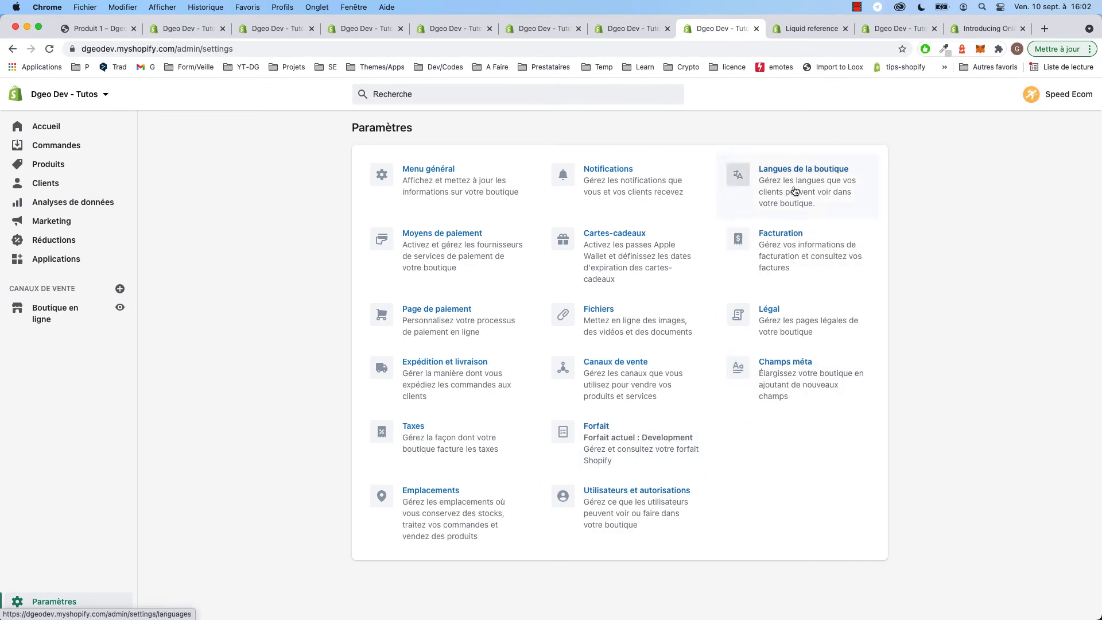
pyautogui.click(794, 191)
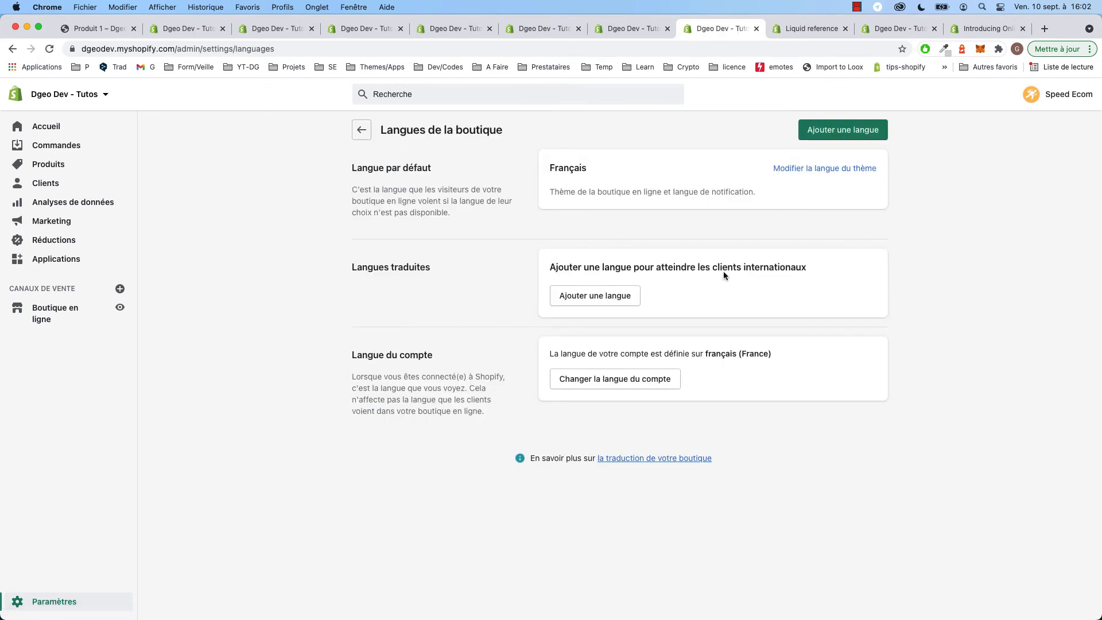
# Step: Add Anglais as a translated store language and publish it
pyautogui.click(601, 302)
pyautogui.click(467, 361)
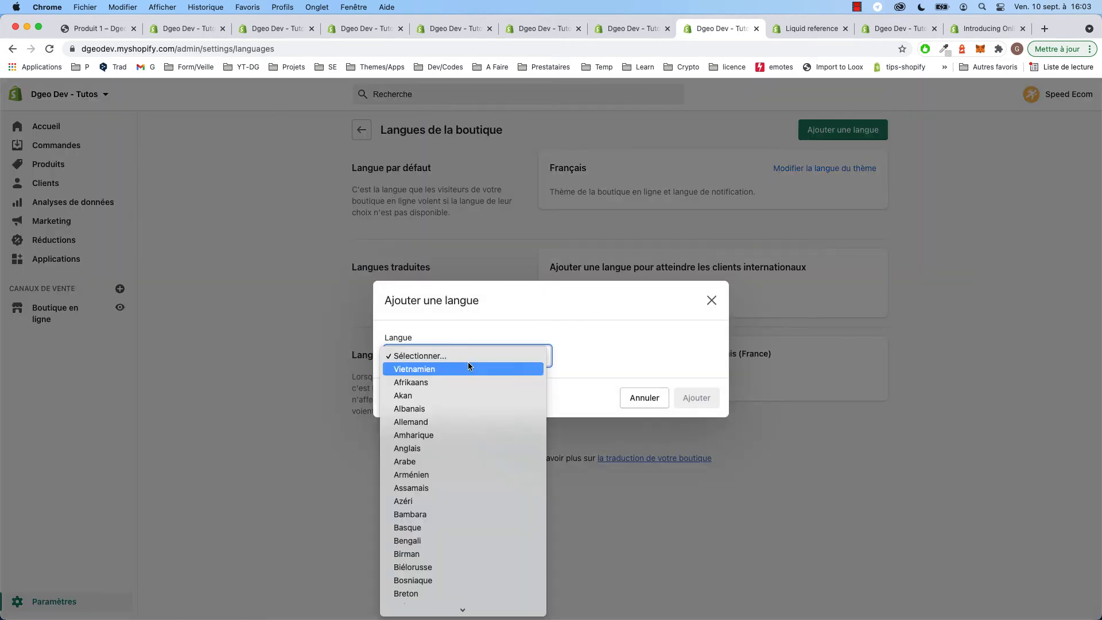
pyautogui.click(419, 453)
pyautogui.click(697, 400)
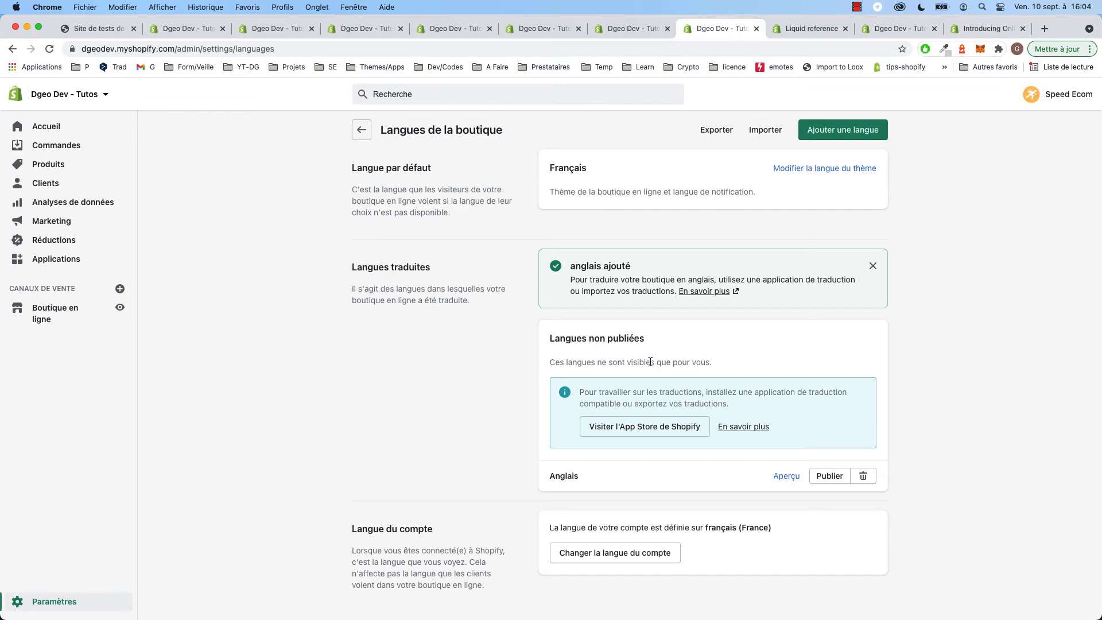
pyautogui.click(824, 477)
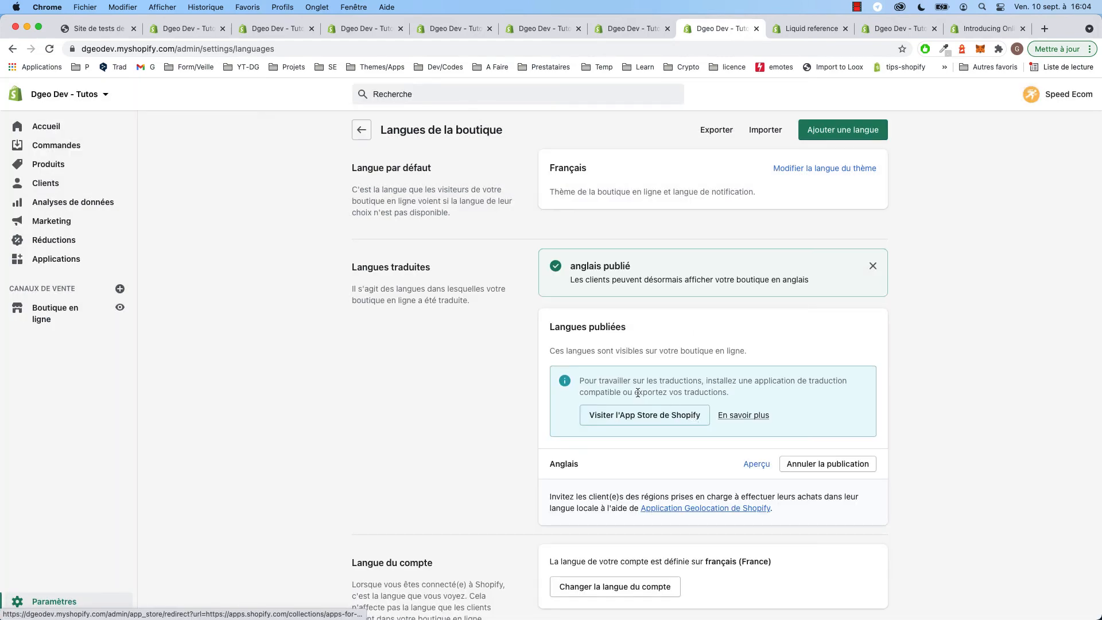
# Step: Reload the storefront home page and switch its language to English with the footer selector
pyautogui.click(97, 28)
pyautogui.click(50, 49)
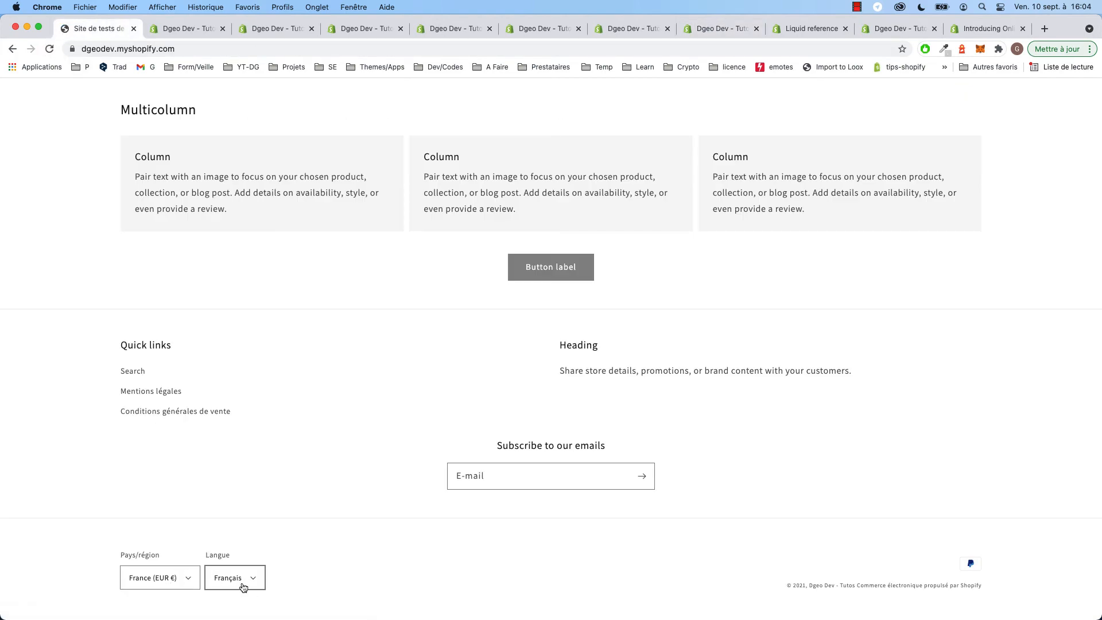
pyautogui.click(244, 584)
pyautogui.click(239, 527)
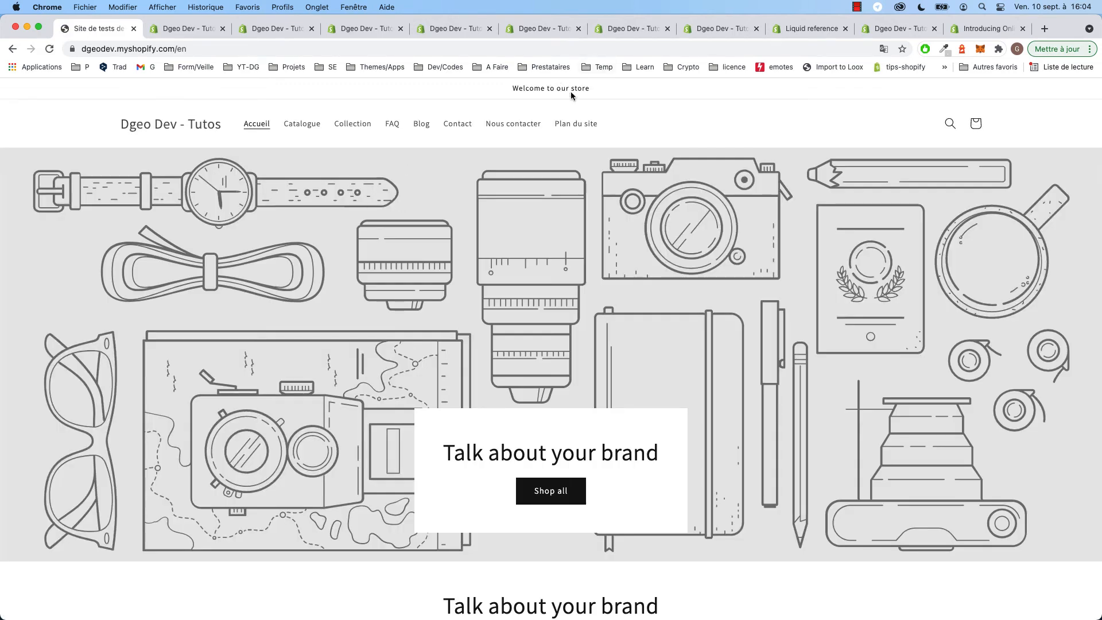
# Step: Examine the English home page and highlight the language suffix "en" in its address
pyautogui.scroll(-2, 431, 189)
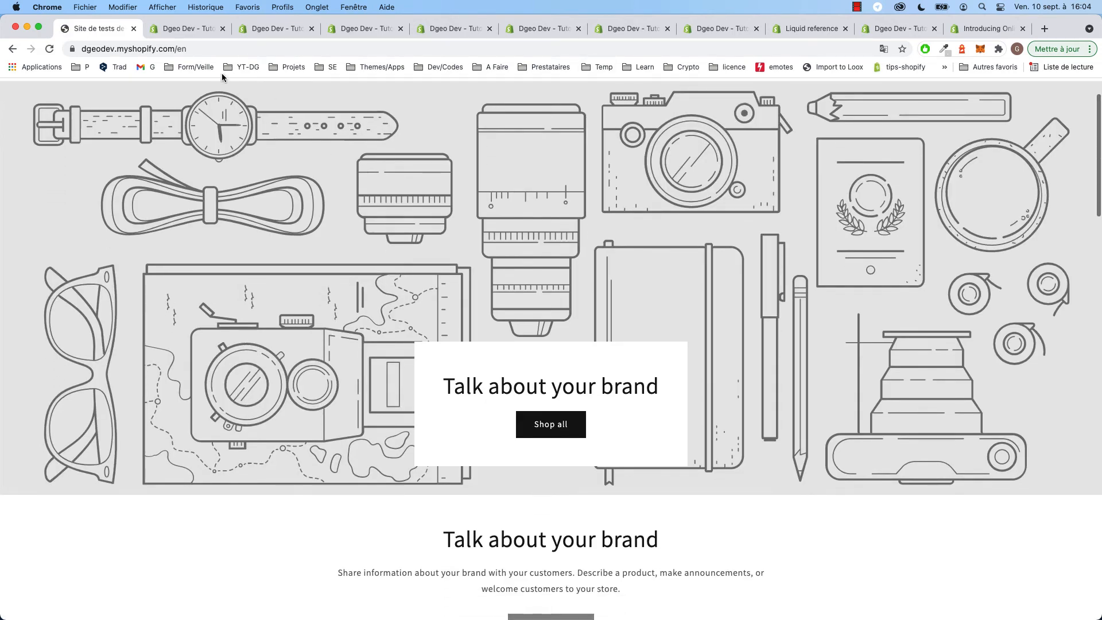
pyautogui.click(186, 49)
pyautogui.doubleClick(207, 49)
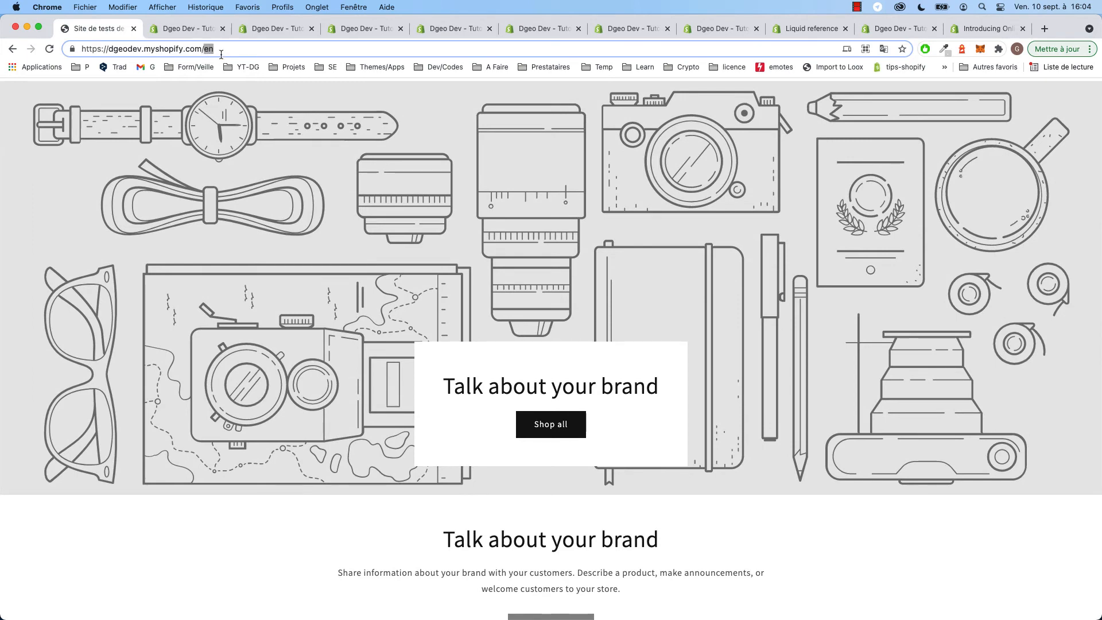
# Step: Look through the English home page down to the footer's language selector and back up to the header
pyautogui.scroll(-20, 319, 324)
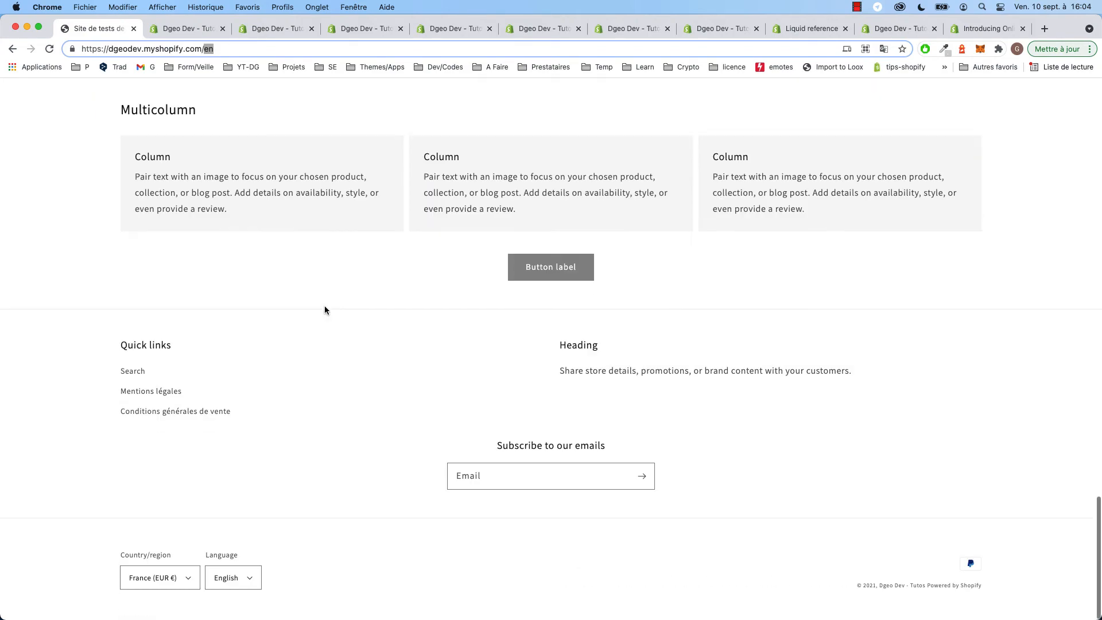
pyautogui.scroll(10, 325, 309)
pyautogui.scroll(10, 325, 310)
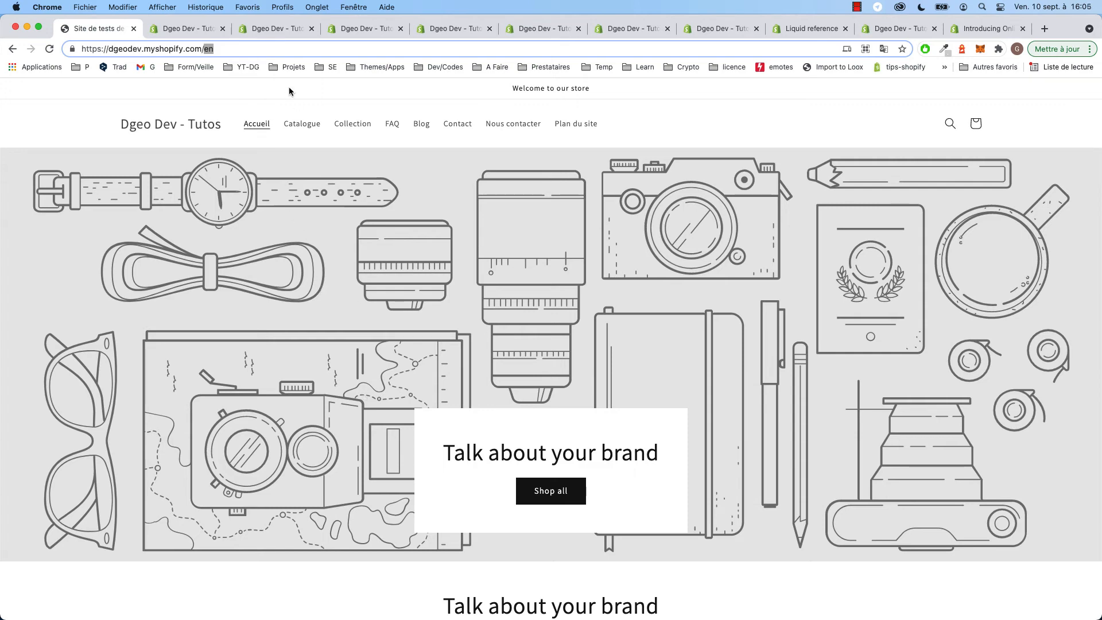
# Step: Return to the admin's theme library and open the code editors of the Supply and Dawn themes in separate tabs
pyautogui.click(277, 30)
pyautogui.click(359, 30)
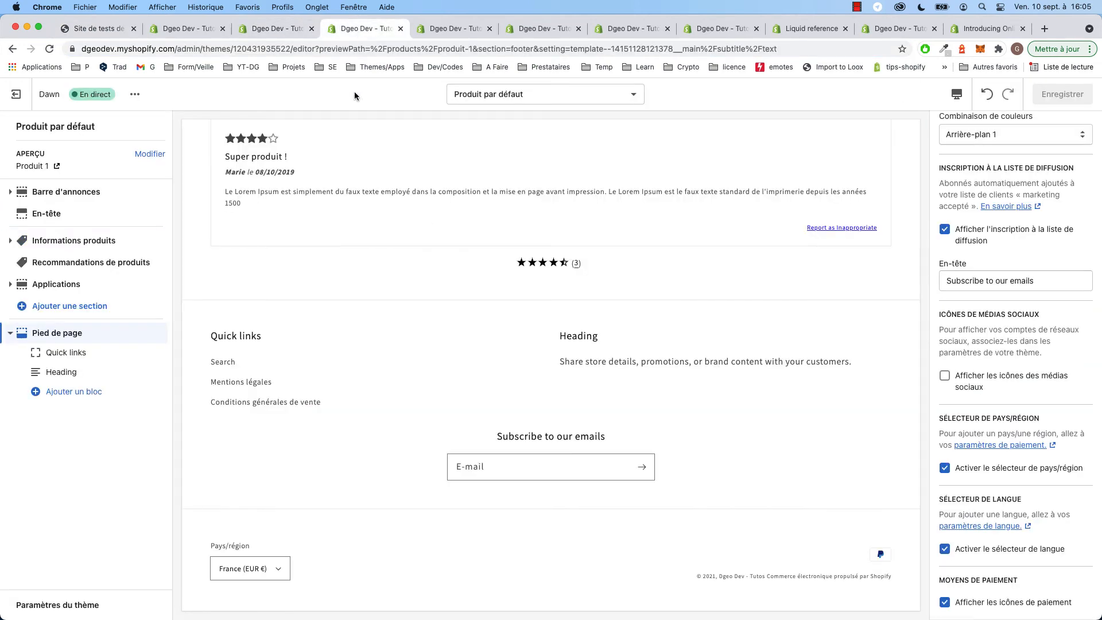
pyautogui.click(207, 33)
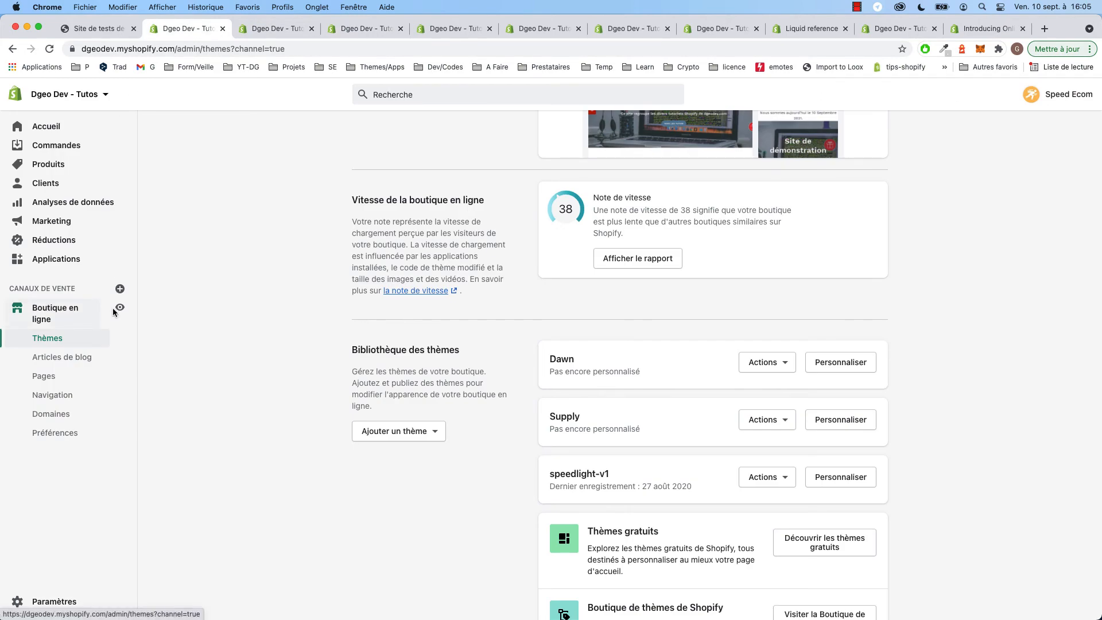
pyautogui.click(781, 422)
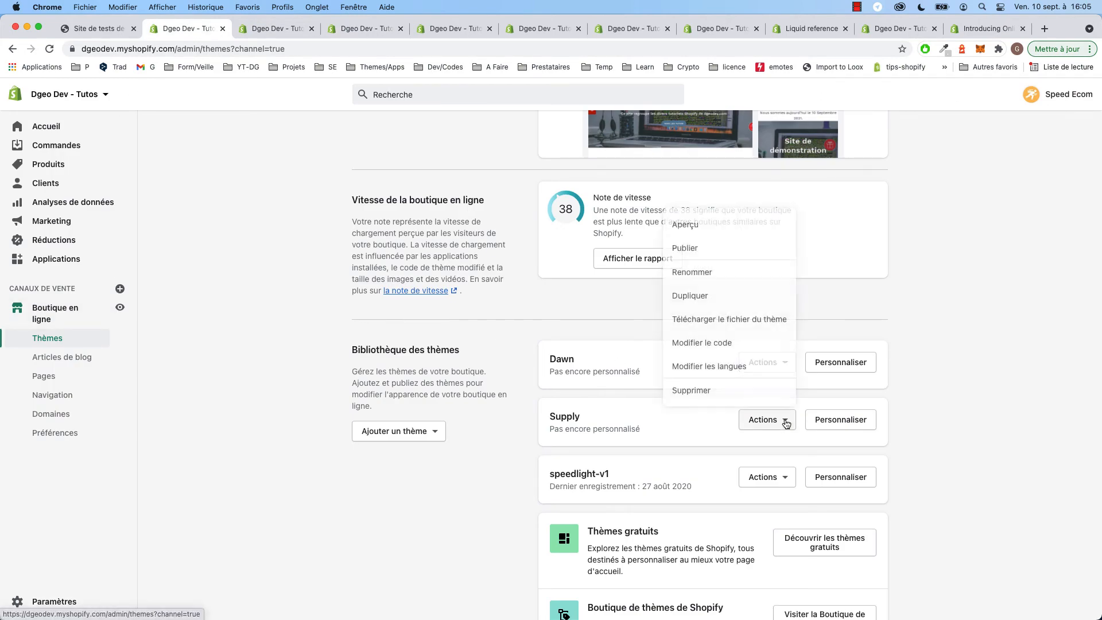
pyautogui.click(724, 346)
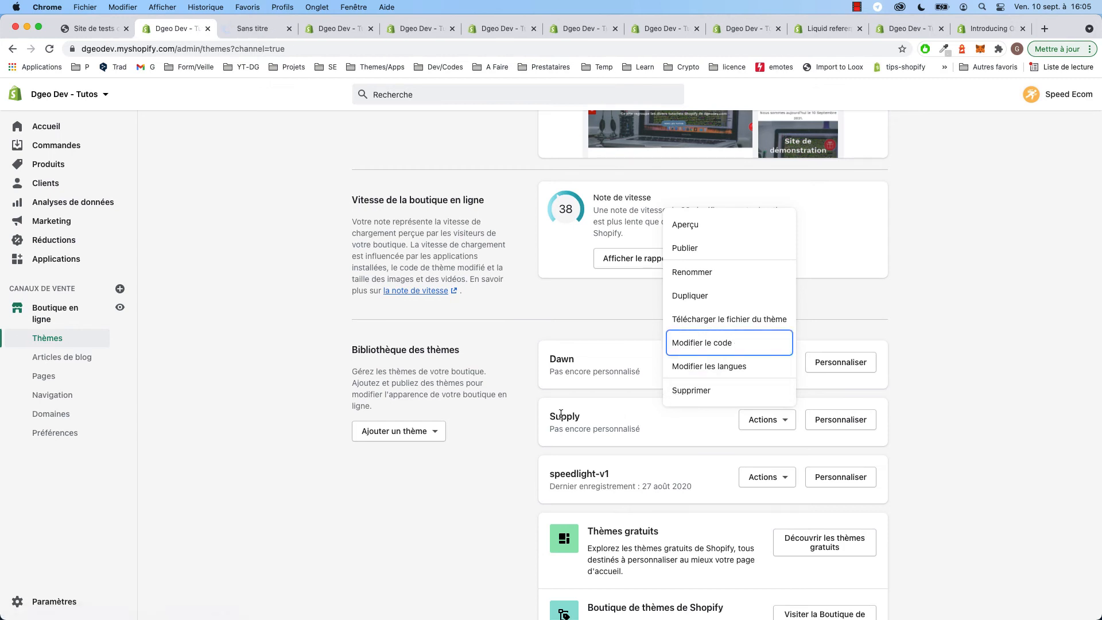
pyautogui.click(535, 416)
pyautogui.click(789, 366)
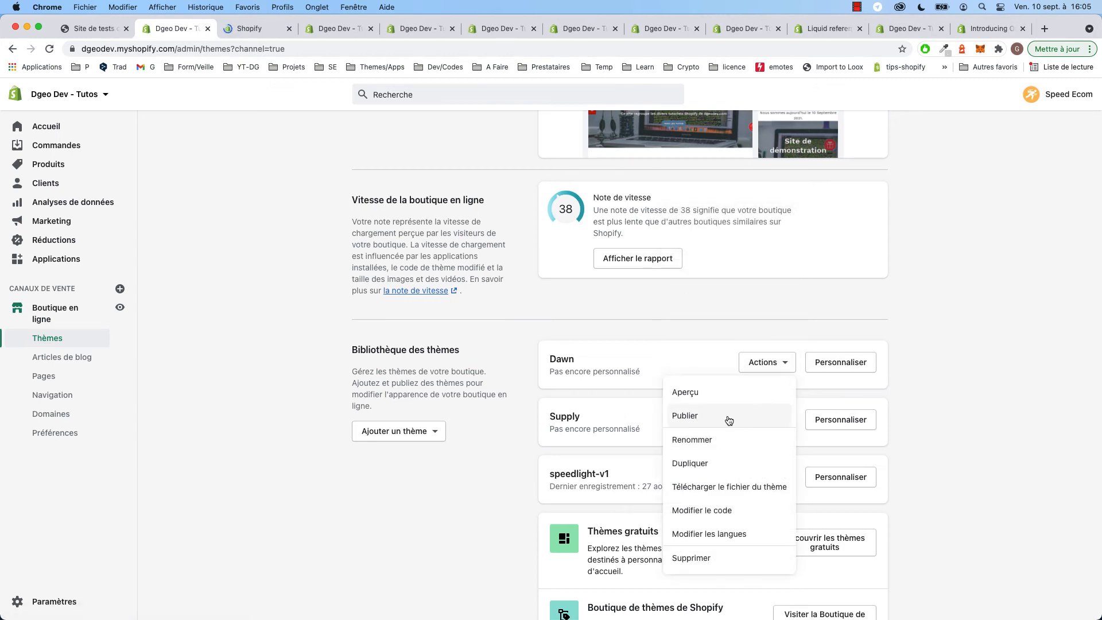
pyautogui.click(731, 507)
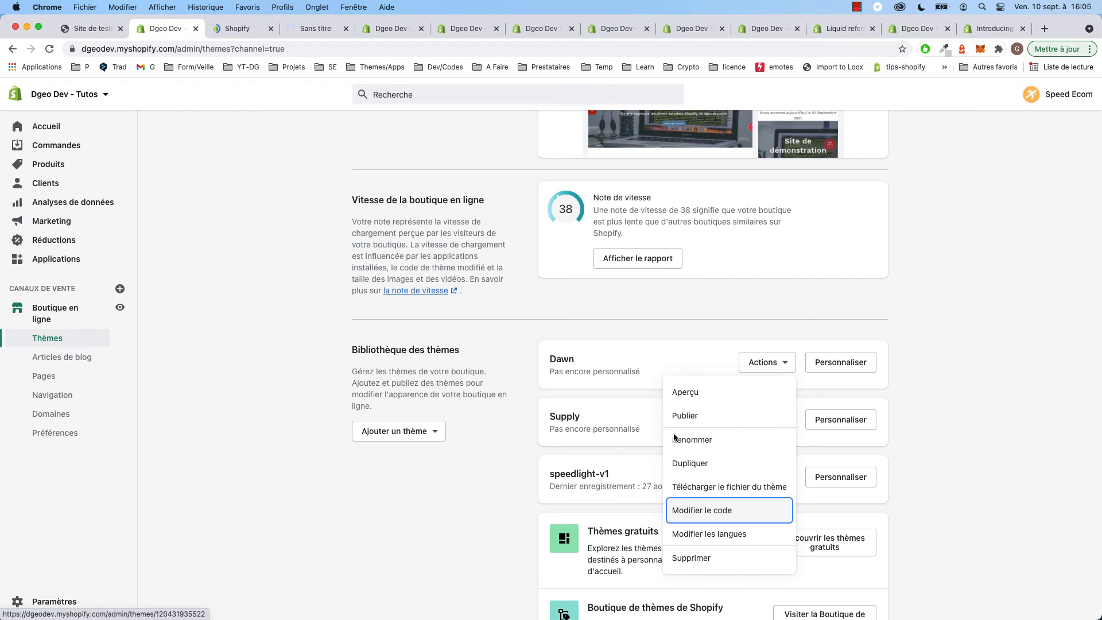
# Step: In Supply's code, collapse the Layout folder and examine the file types listed under Templates
pyautogui.click(235, 29)
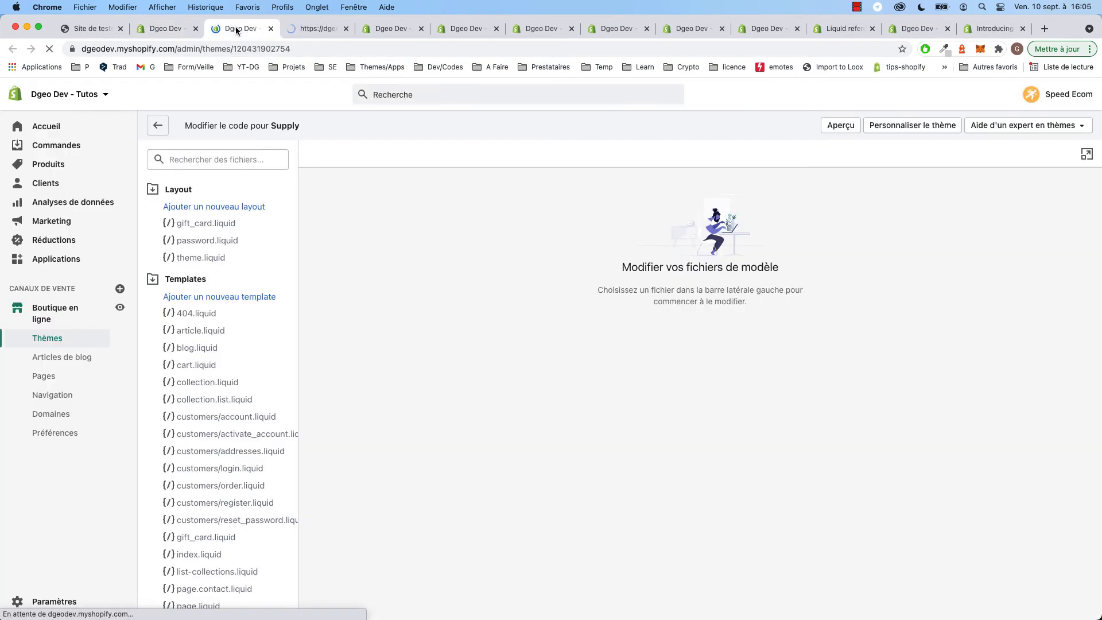
pyautogui.click(180, 190)
pyautogui.click(188, 211)
pyautogui.click(188, 211)
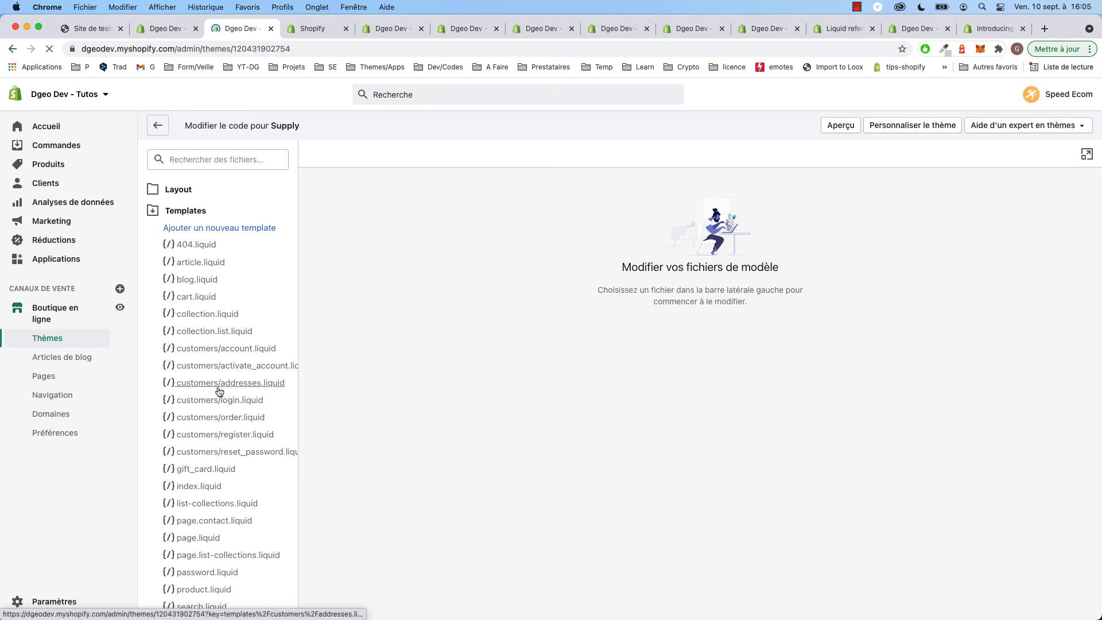
pyautogui.scroll(-4, 208, 347)
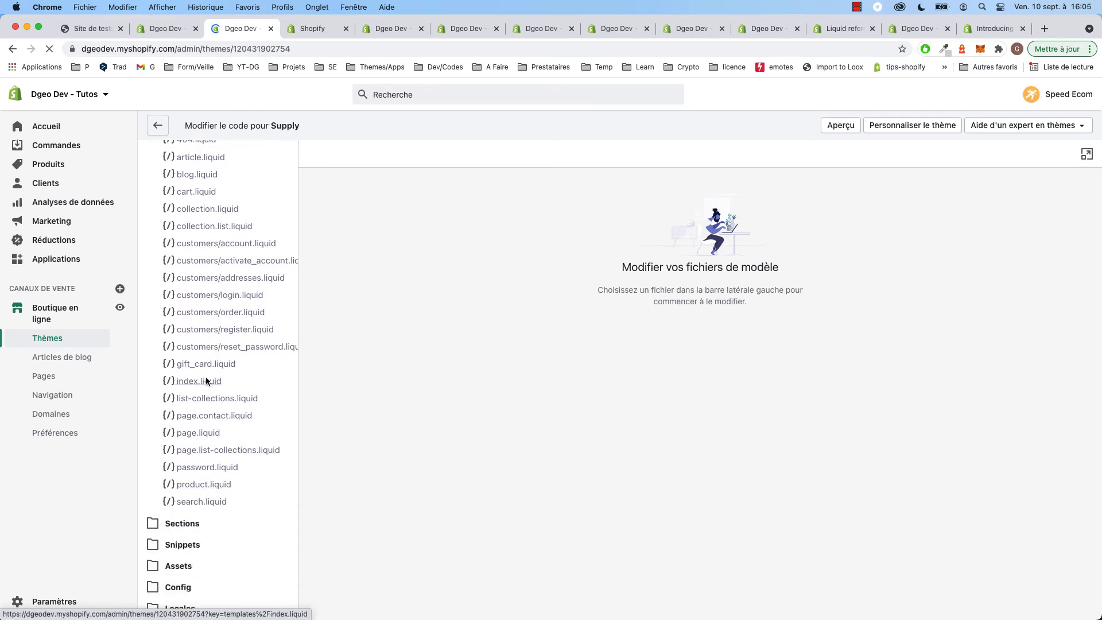
pyautogui.scroll(4, 189, 347)
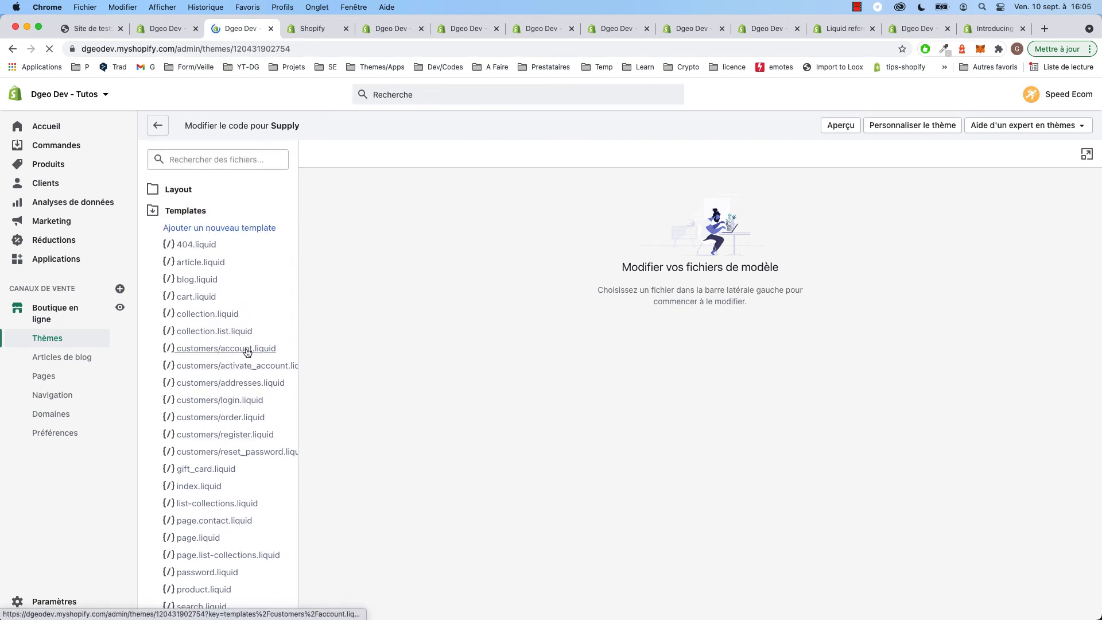
pyautogui.scroll(-4, 222, 353)
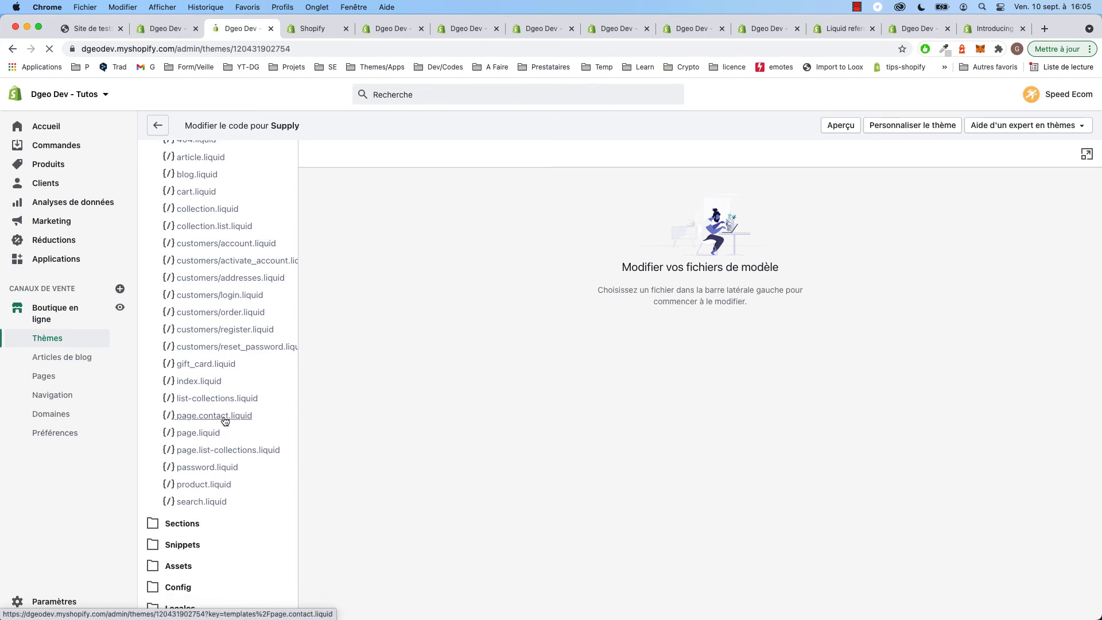
# Step: Open settings_data.json from Supply's Config folder and view its contents
pyautogui.click(178, 587)
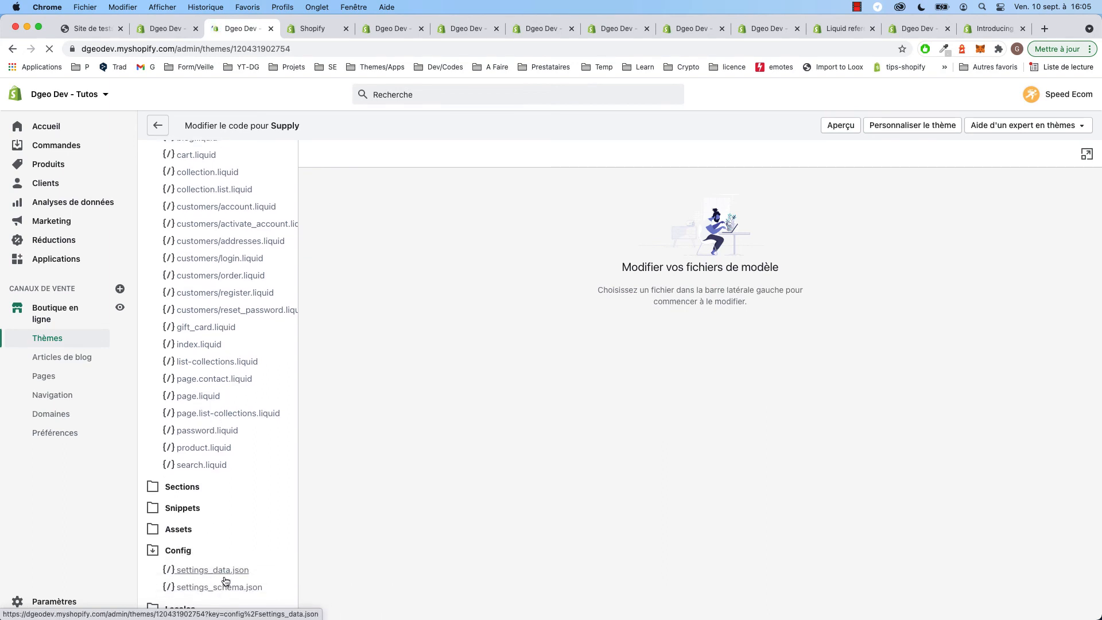
pyautogui.click(227, 574)
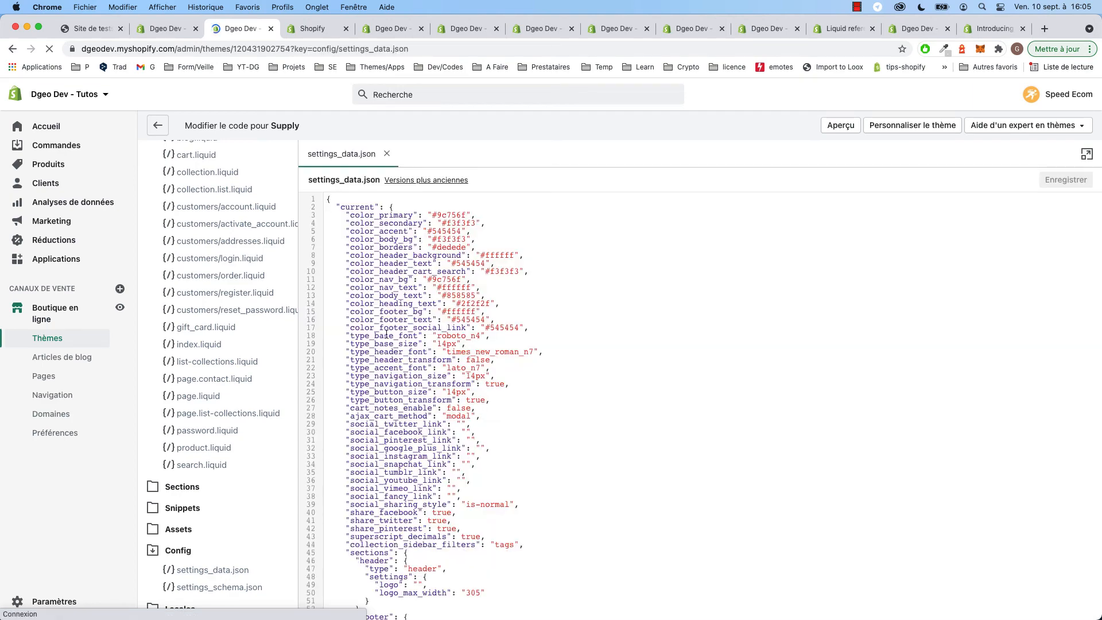
pyautogui.scroll(5, 199, 272)
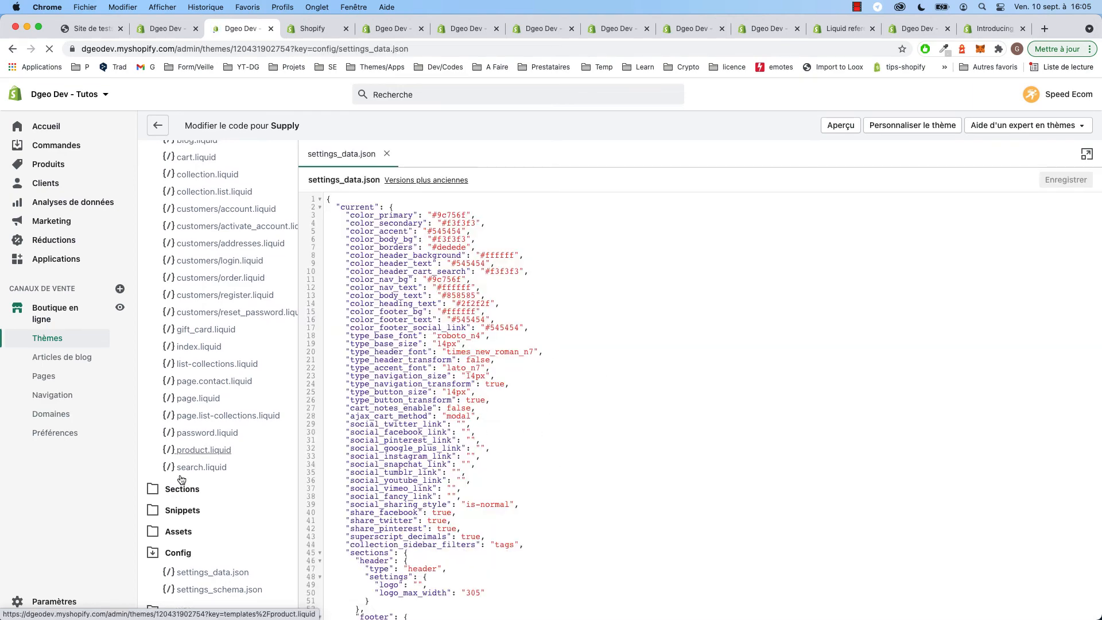
# Step: Switch to Dawn's code, show the product.json template and highlight its JSON down to the custom Liquid metafield block
pyautogui.click(310, 30)
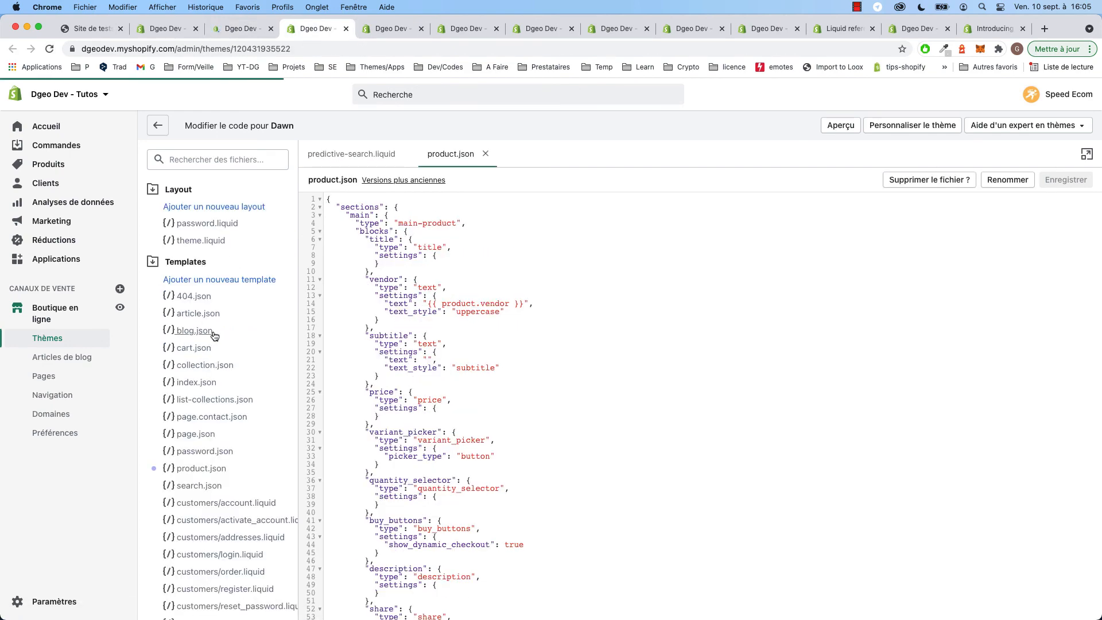
pyautogui.click(202, 469)
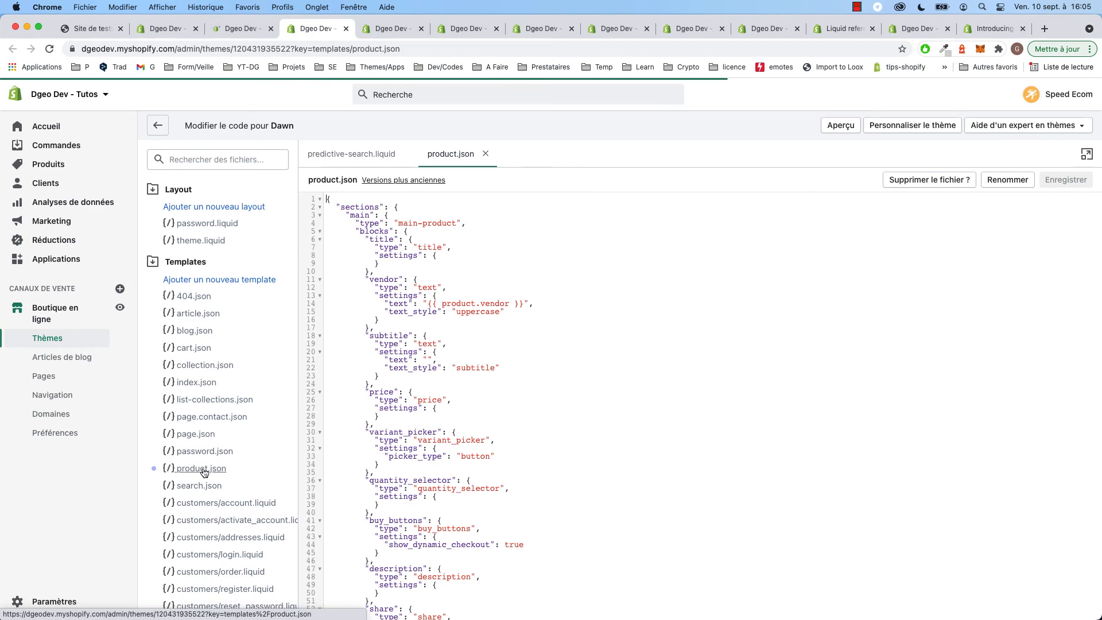
pyautogui.click(326, 200)
pyautogui.moveTo(325, 200); pyautogui.dragTo(450, 570)
pyautogui.scroll(-5, 404, 281)
pyautogui.scroll(1, 442, 512)
pyautogui.scroll(5, 442, 512)
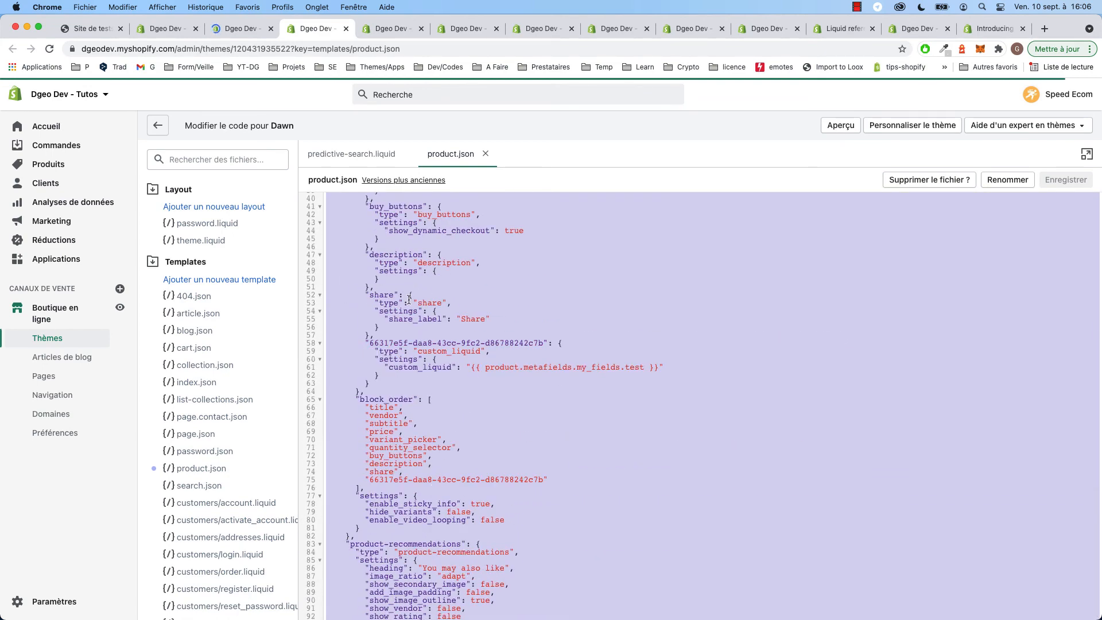
pyautogui.click(524, 363)
# Step: Back in Supply's code, open the product-template.liquid section and the product.liquid template to compare how the product page is built
pyautogui.click(250, 30)
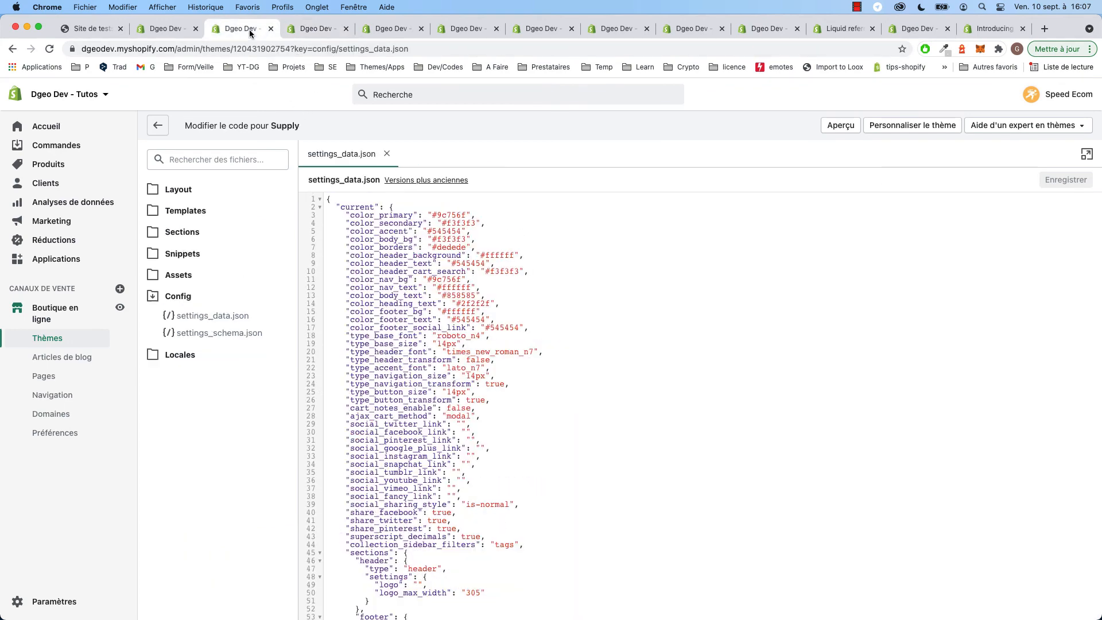
pyautogui.click(183, 232)
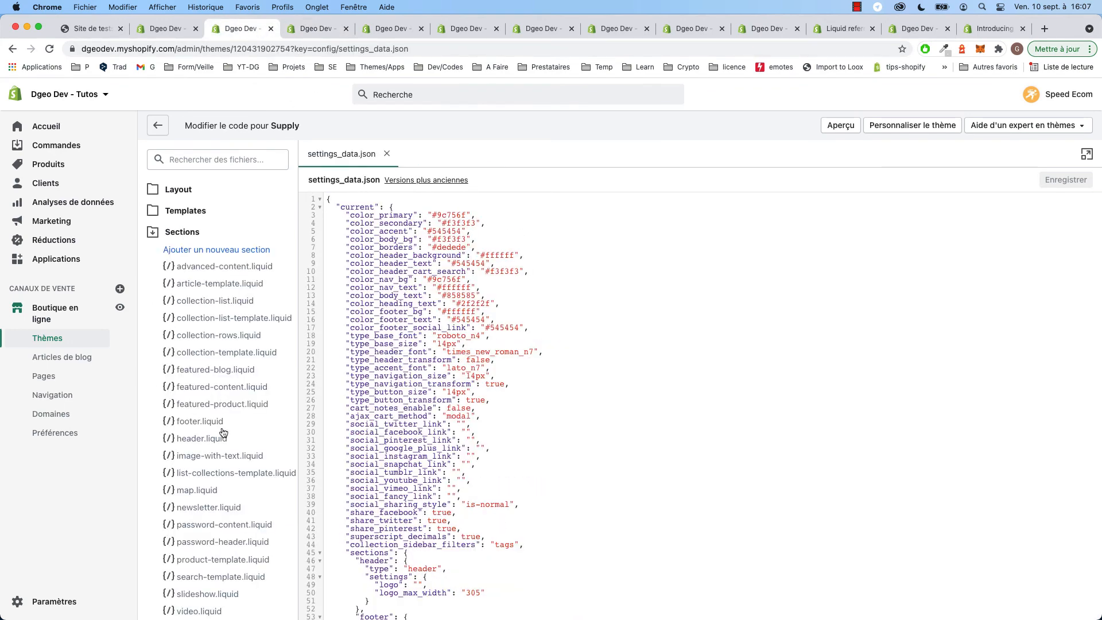
pyautogui.scroll(-3, 223, 459)
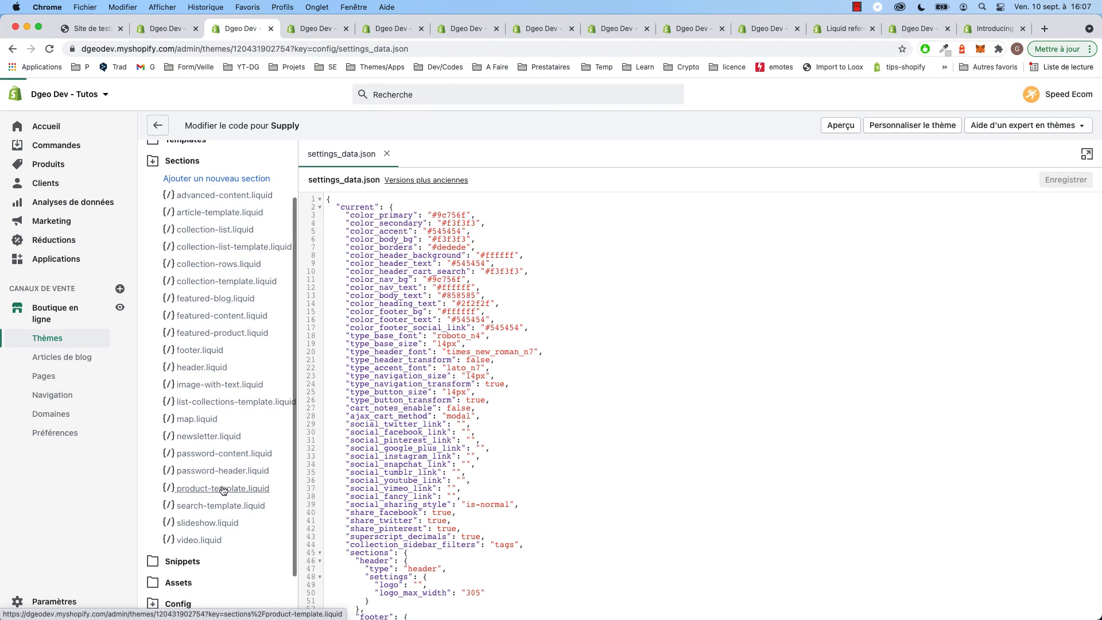
pyautogui.click(224, 488)
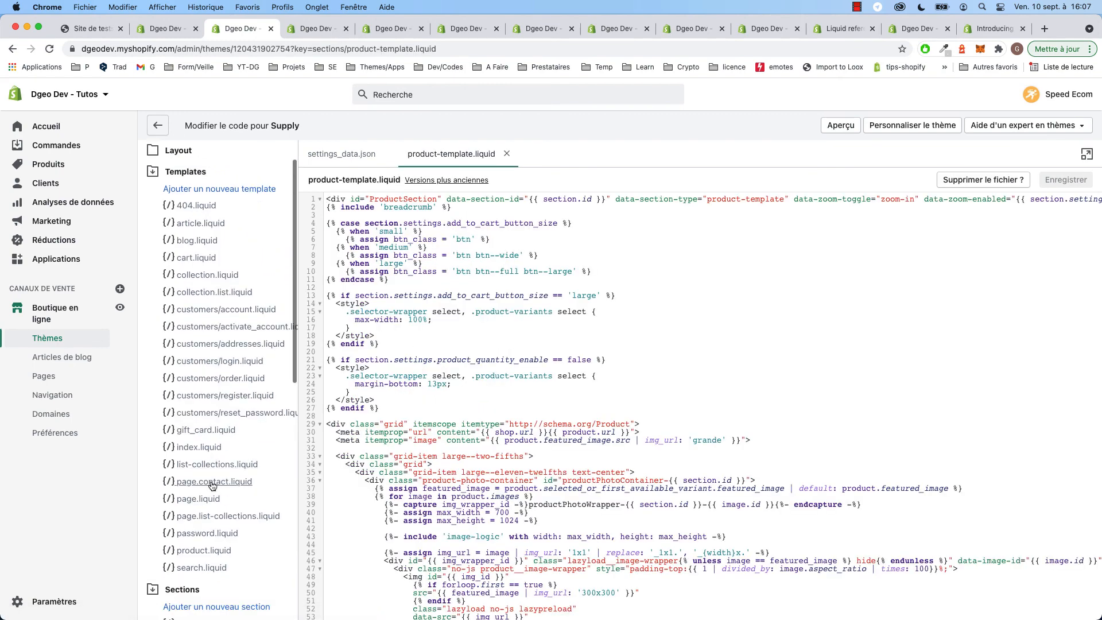
pyautogui.click(204, 550)
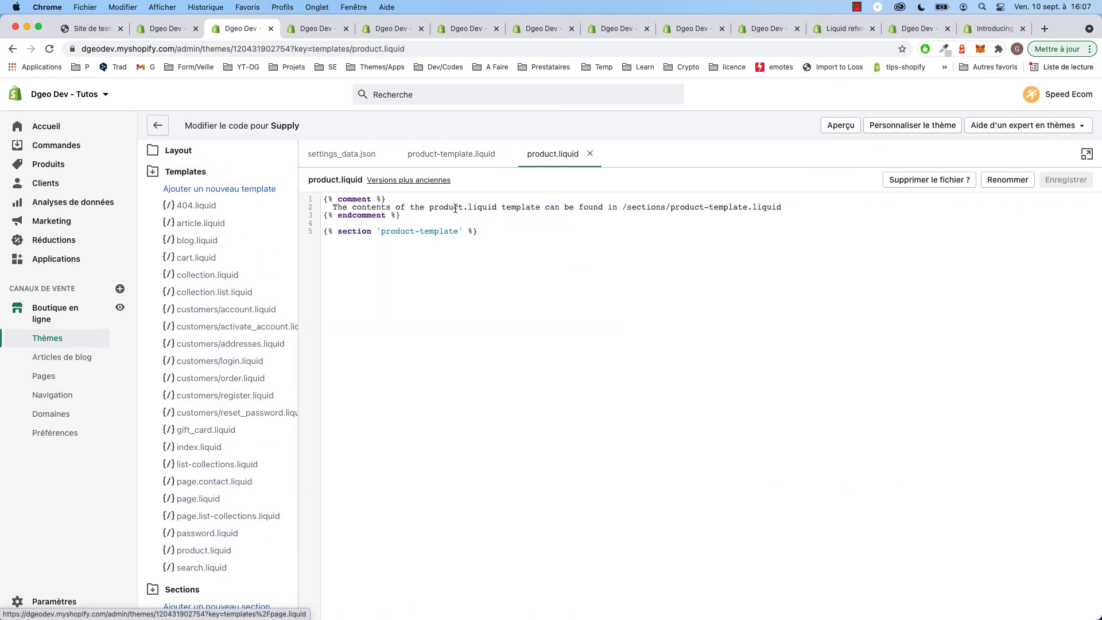
pyautogui.scroll(-5, 259, 268)
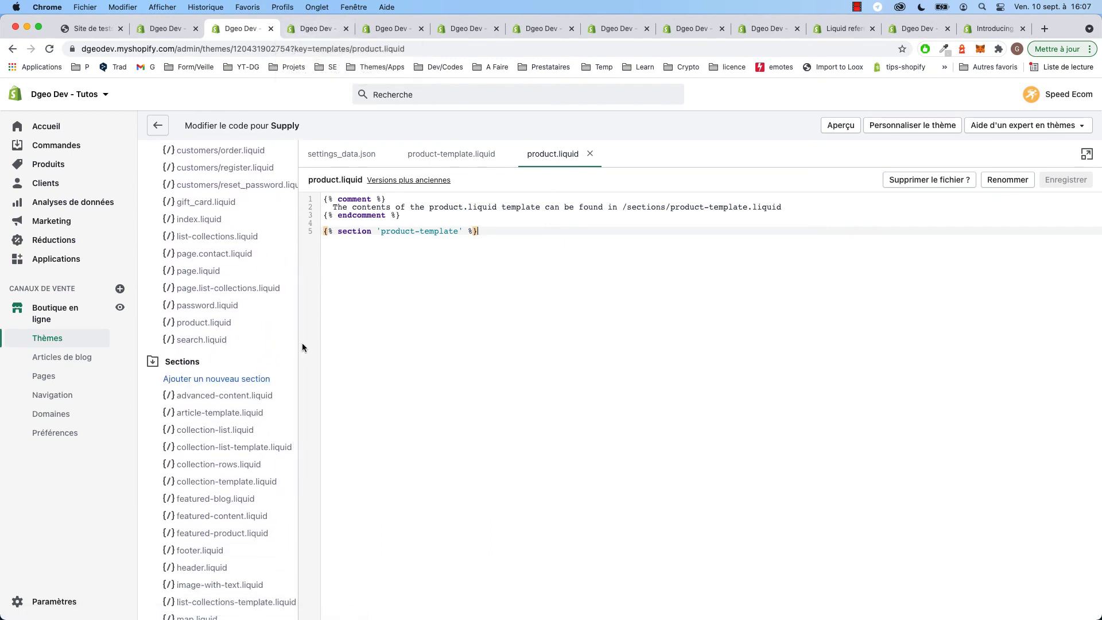
pyautogui.scroll(4, 184, 327)
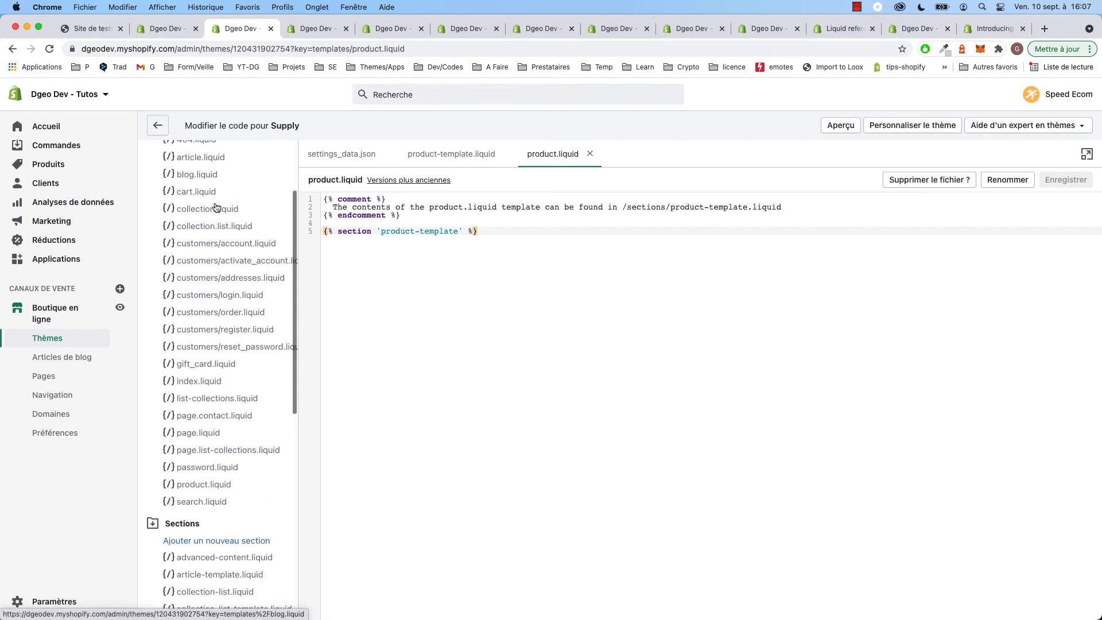
pyautogui.scroll(3, 174, 335)
# Step: Return to Dawn's code, look through its template and section files, and open the main-product.liquid section
pyautogui.click(319, 30)
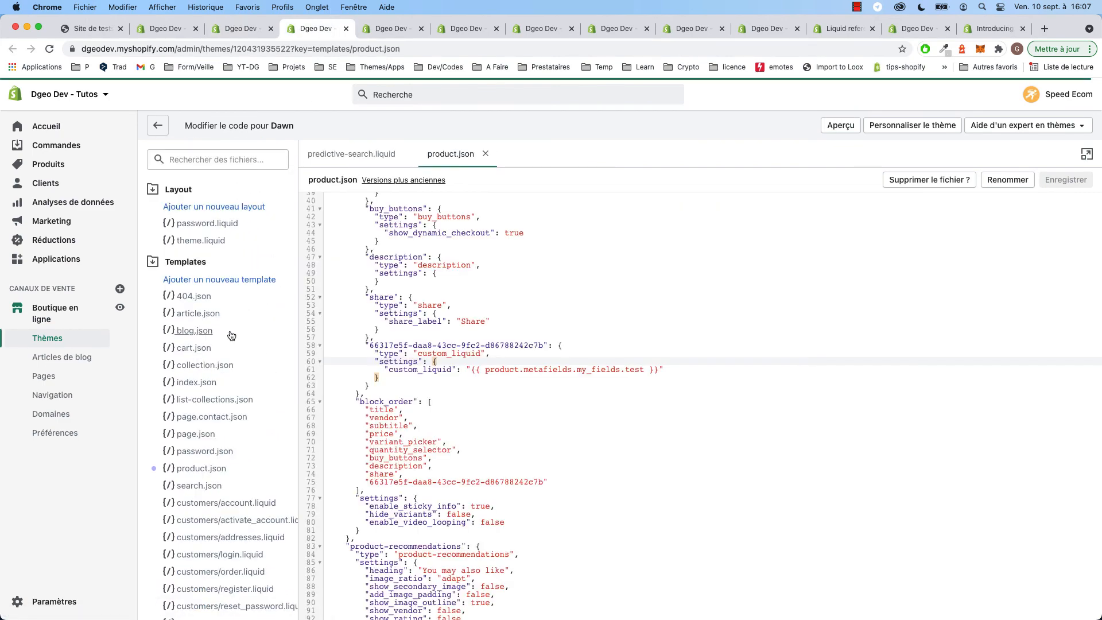
pyautogui.scroll(-2, 201, 413)
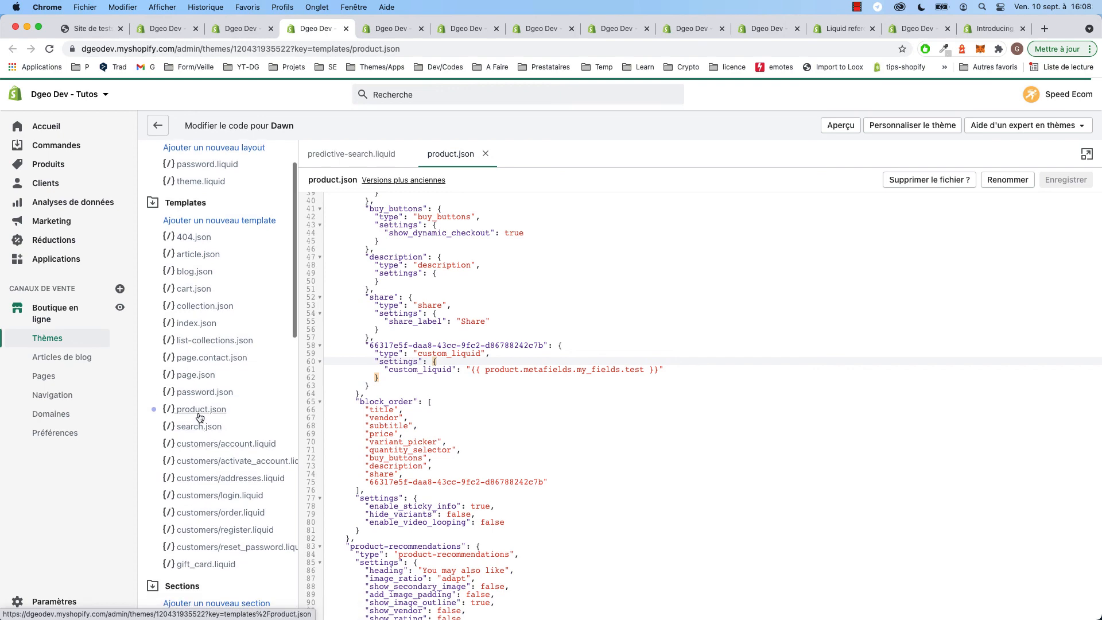
pyautogui.scroll(-1, 198, 501)
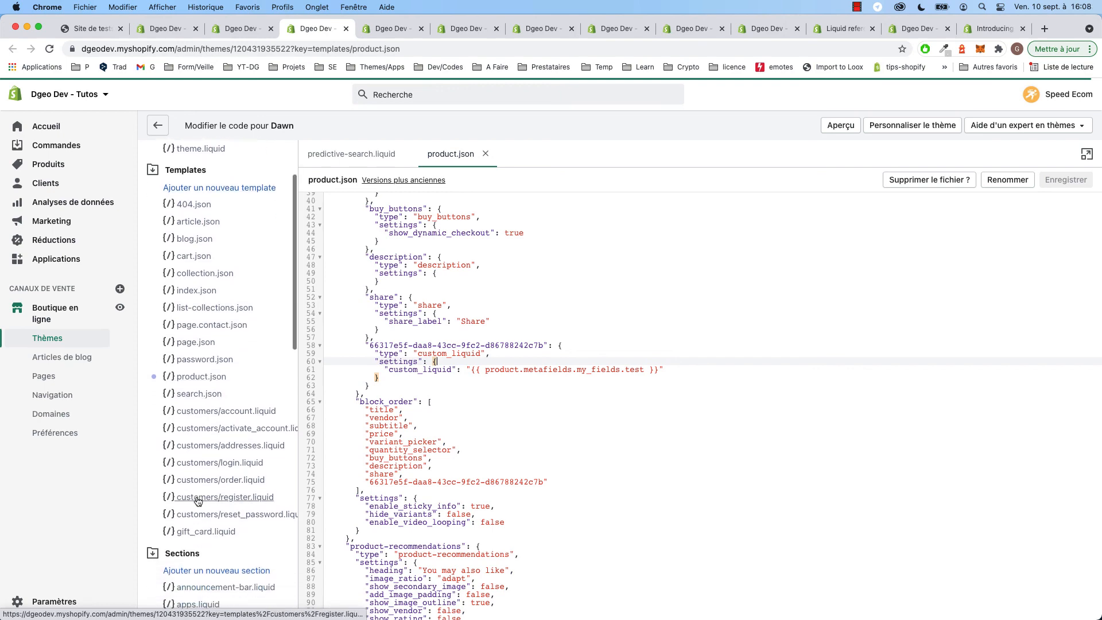
pyautogui.scroll(-9, 198, 501)
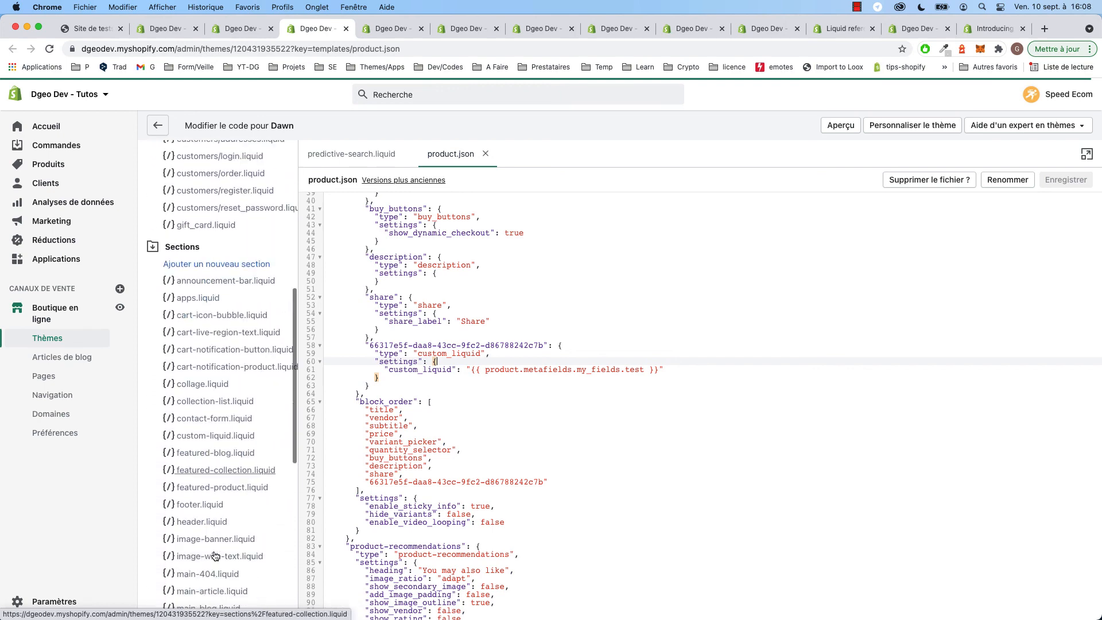
pyautogui.scroll(-4, 215, 539)
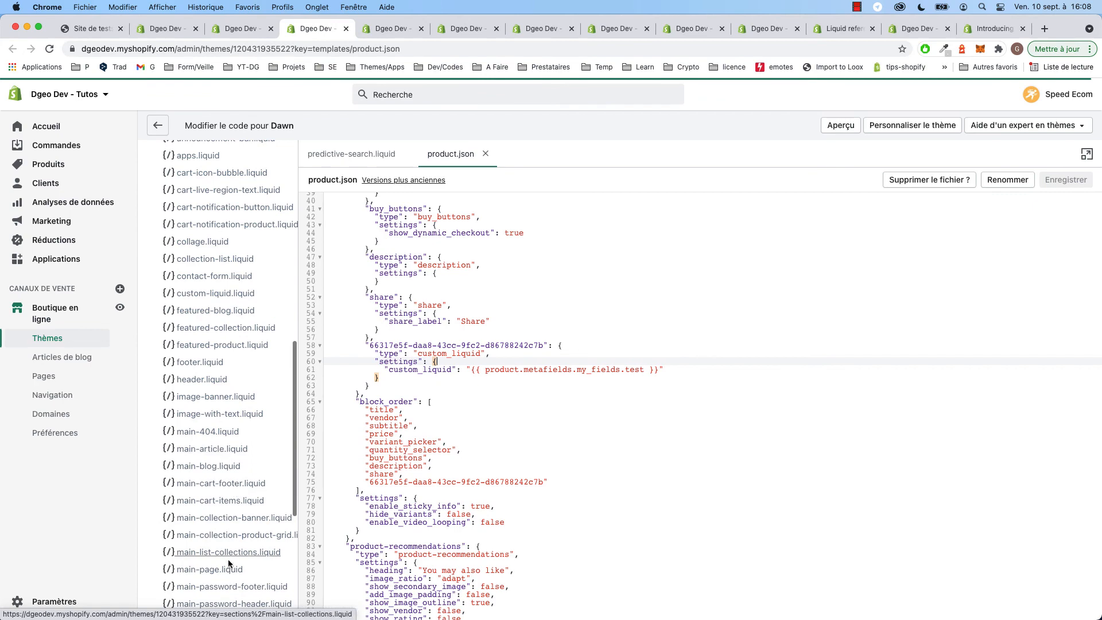
pyautogui.scroll(-6, 222, 494)
pyautogui.click(218, 408)
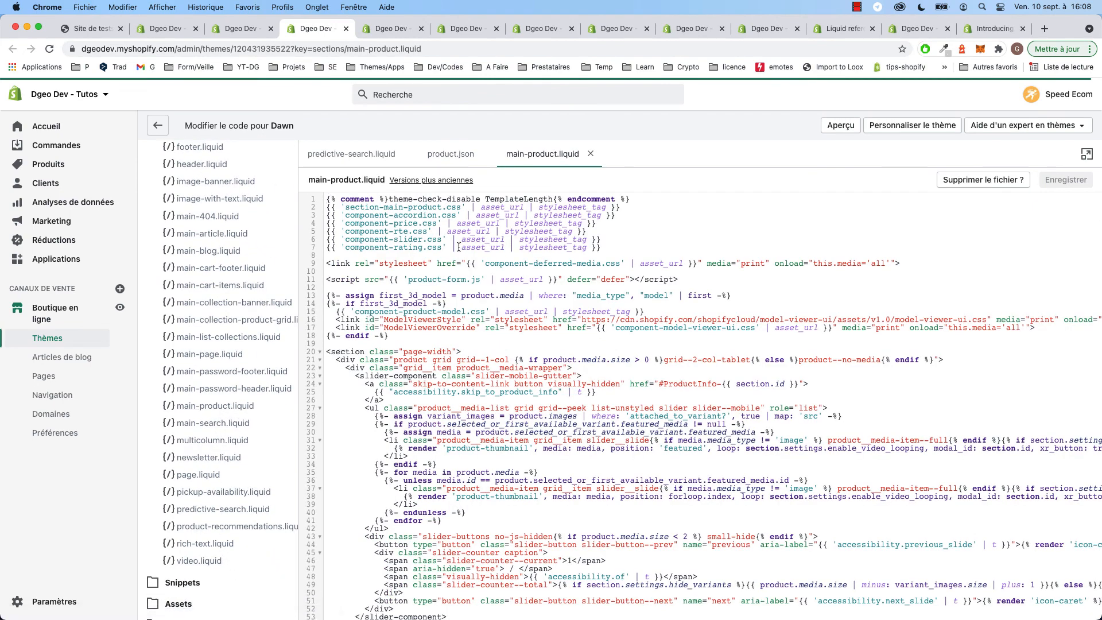
# Step: Go back to Dawn's product.json and review its sections, app blocks and section order
pyautogui.click(445, 160)
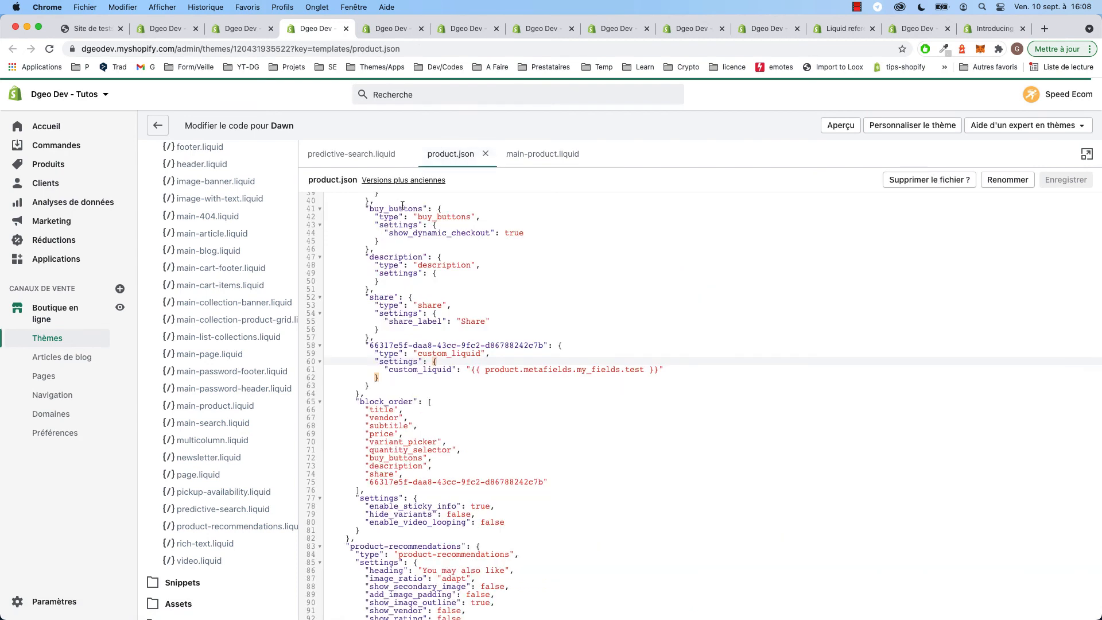
pyautogui.scroll(-6, 315, 372)
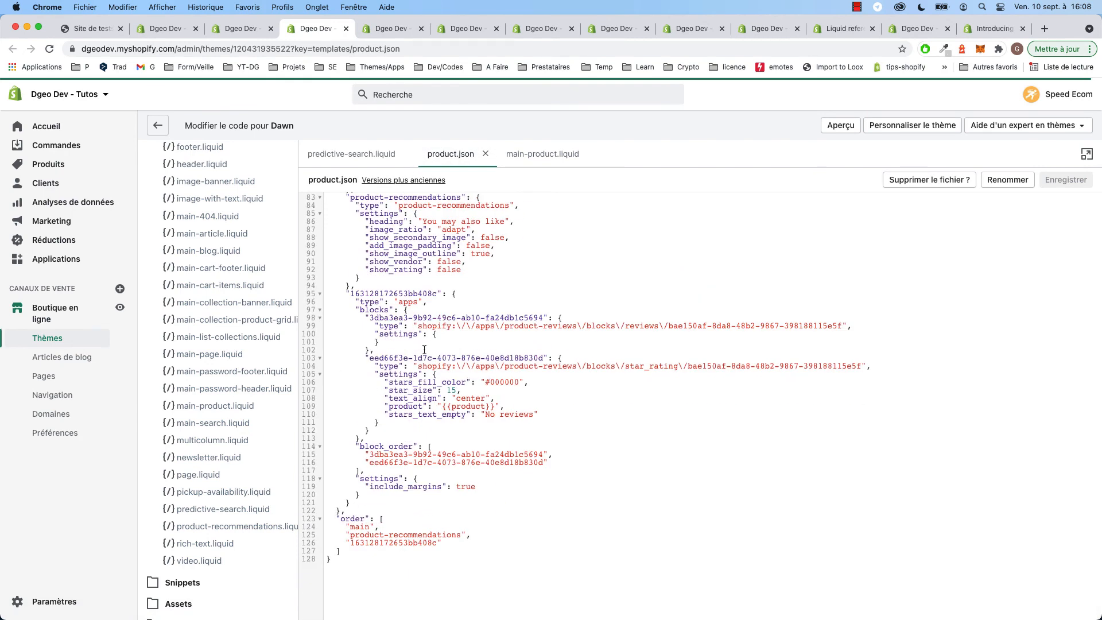
pyautogui.scroll(8, 418, 348)
pyautogui.scroll(4, 459, 383)
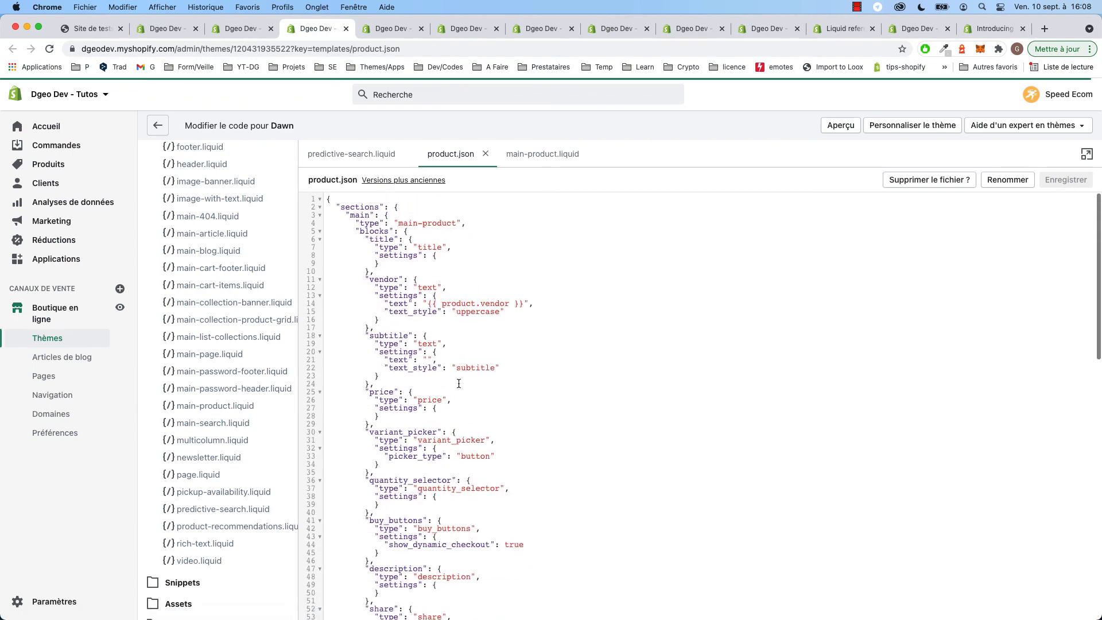
# Step: Highlight the main-product type and the product-recommendations section name in product.json
pyautogui.doubleClick(406, 225)
pyautogui.doubleClick(447, 225)
pyautogui.scroll(-8, 411, 260)
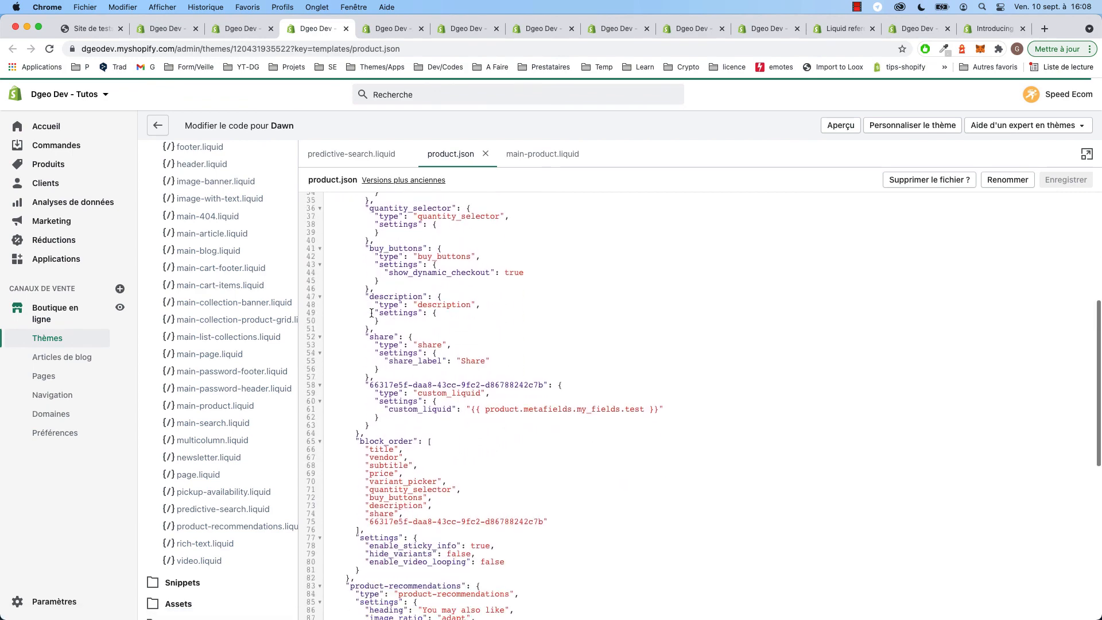
pyautogui.doubleClick(358, 440)
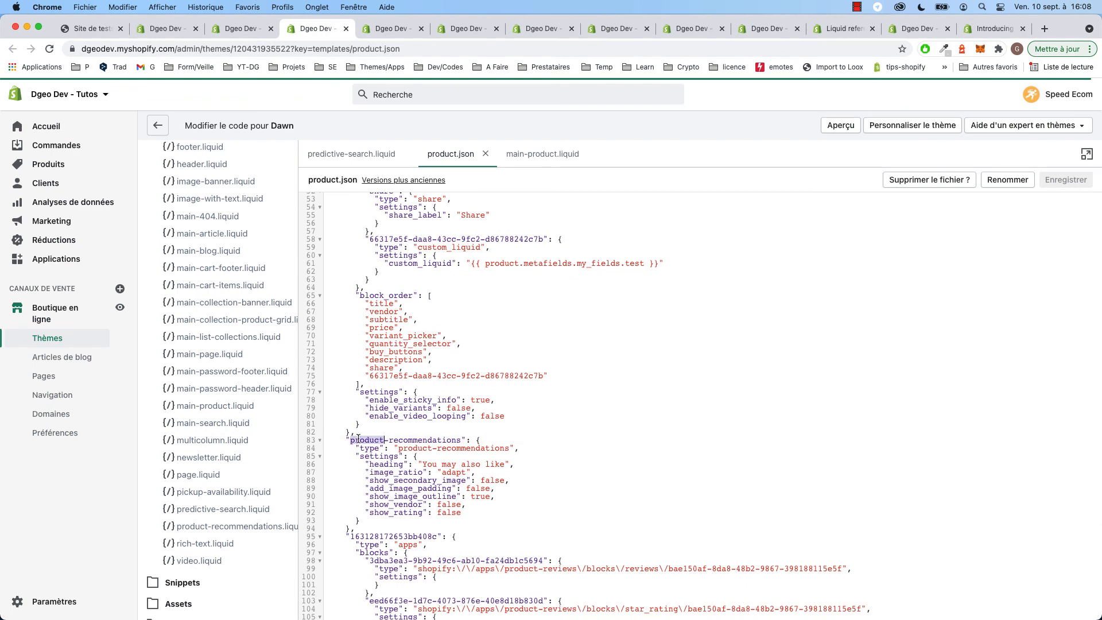
pyautogui.doubleClick(418, 441)
pyautogui.doubleClick(377, 440)
pyautogui.doubleClick(419, 441)
pyautogui.scroll(-6, 422, 476)
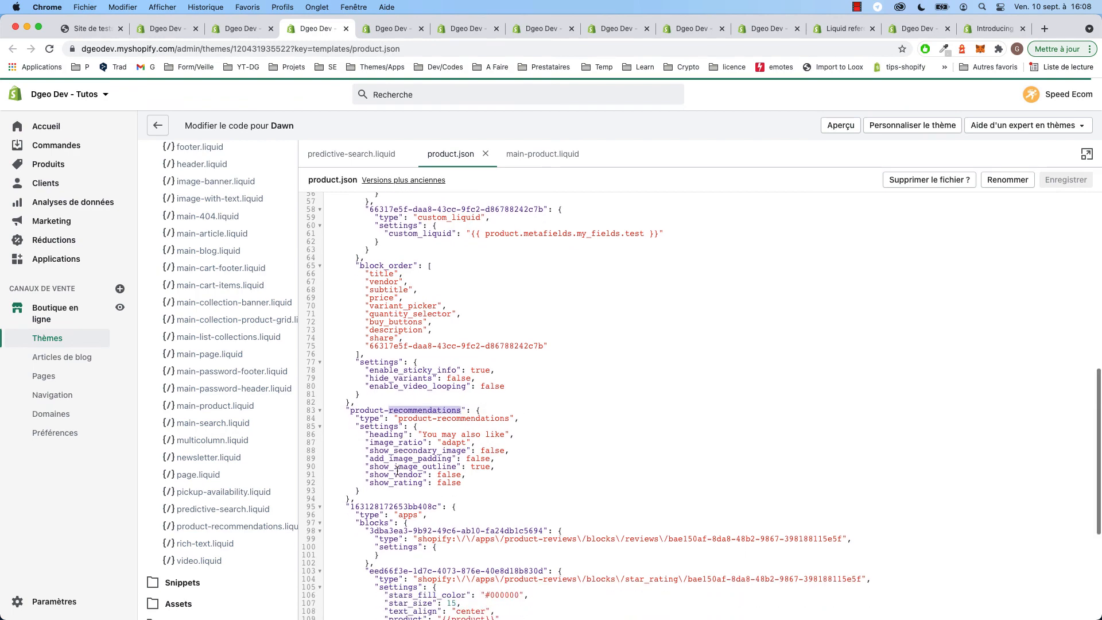
# Step: Highlight the order list's main and product-recommendations entries at the end of product.json, and review the sections from the start of the file
pyautogui.doubleClick(352, 518)
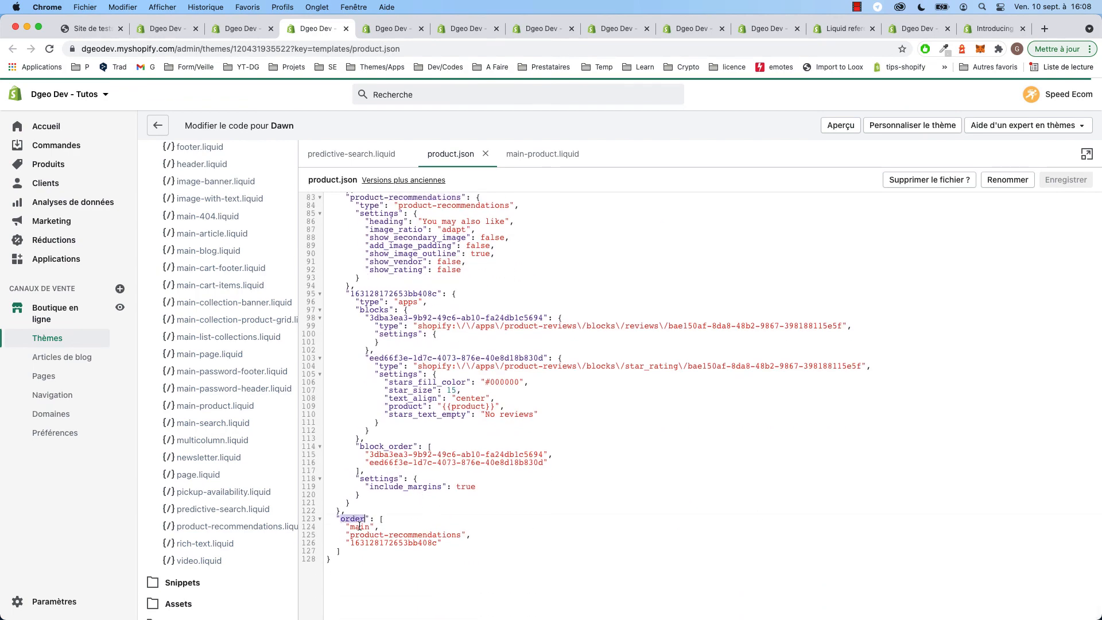
pyautogui.doubleClick(359, 527)
pyautogui.doubleClick(368, 535)
pyautogui.click(370, 544)
pyautogui.scroll(15, 389, 290)
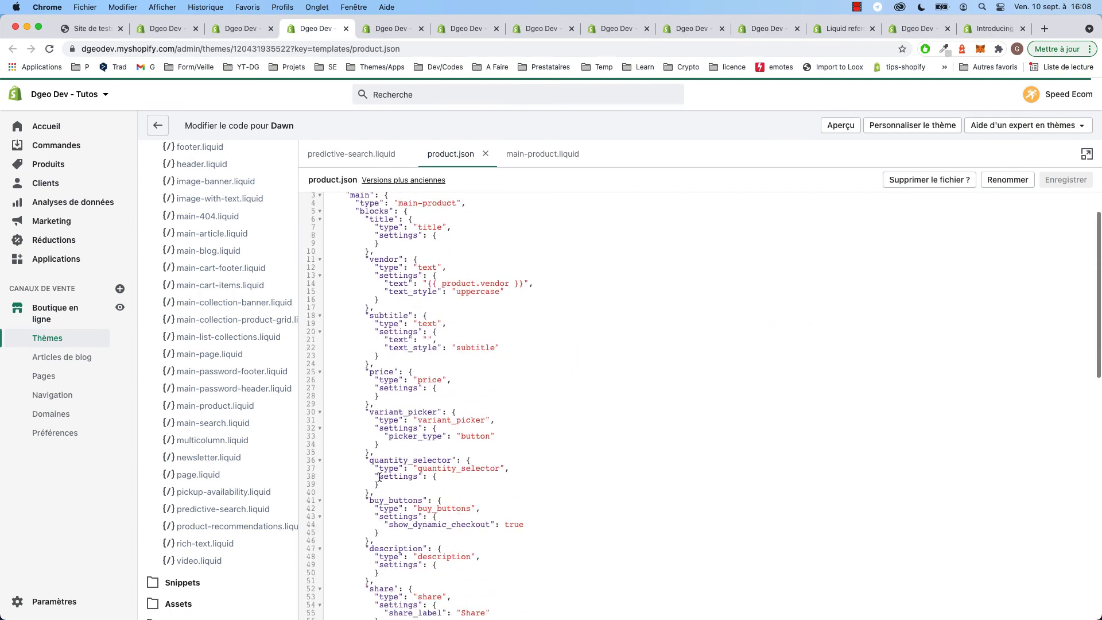
pyautogui.click(403, 206)
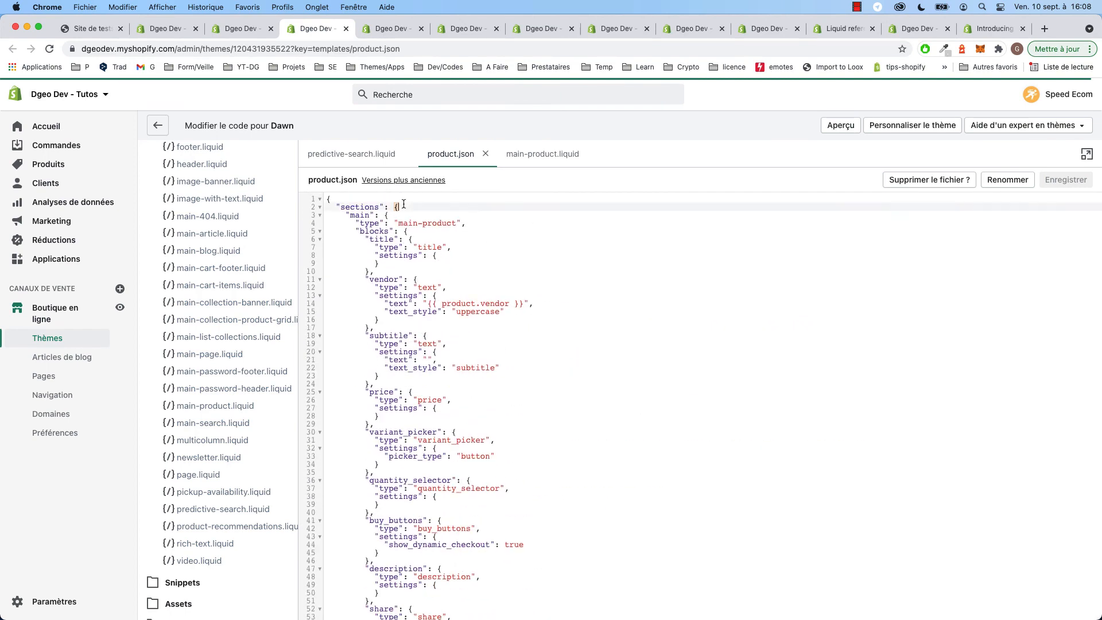
pyautogui.scroll(-5, 415, 294)
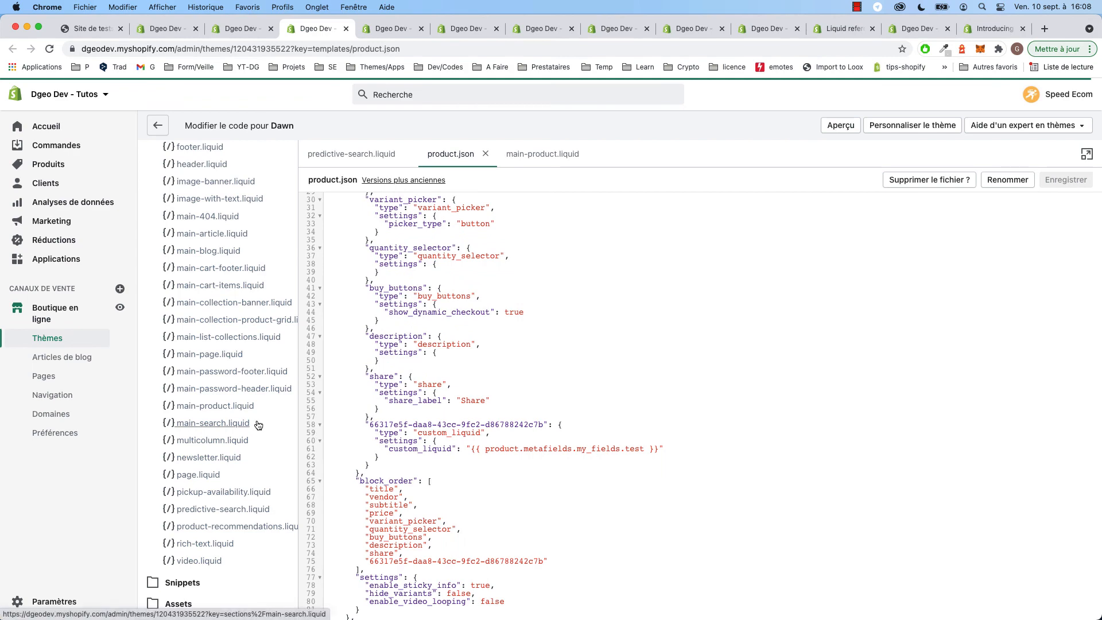